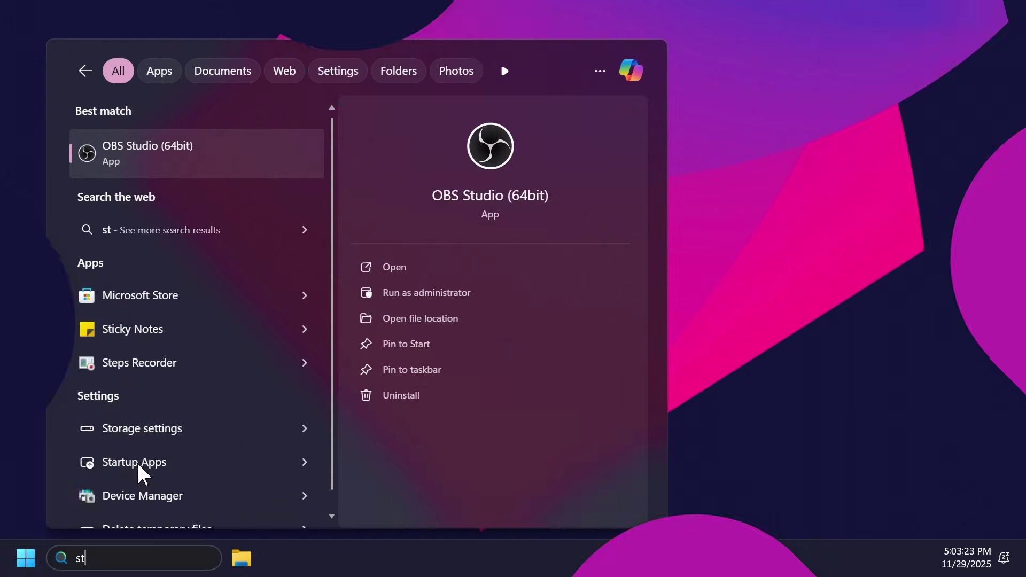
- Open the Microsoft Store and search it for powertoys
type("ore")
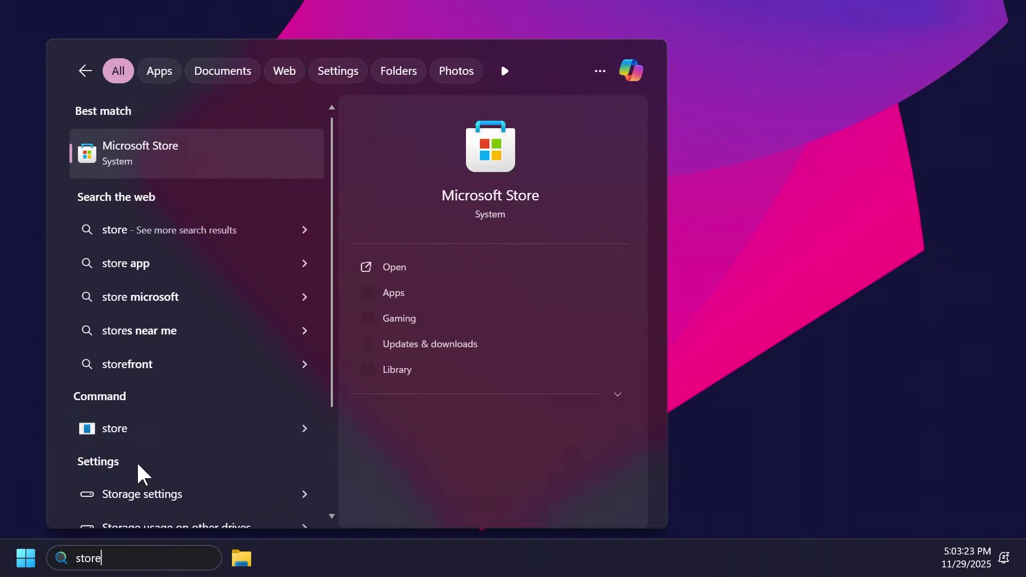
key("Return")
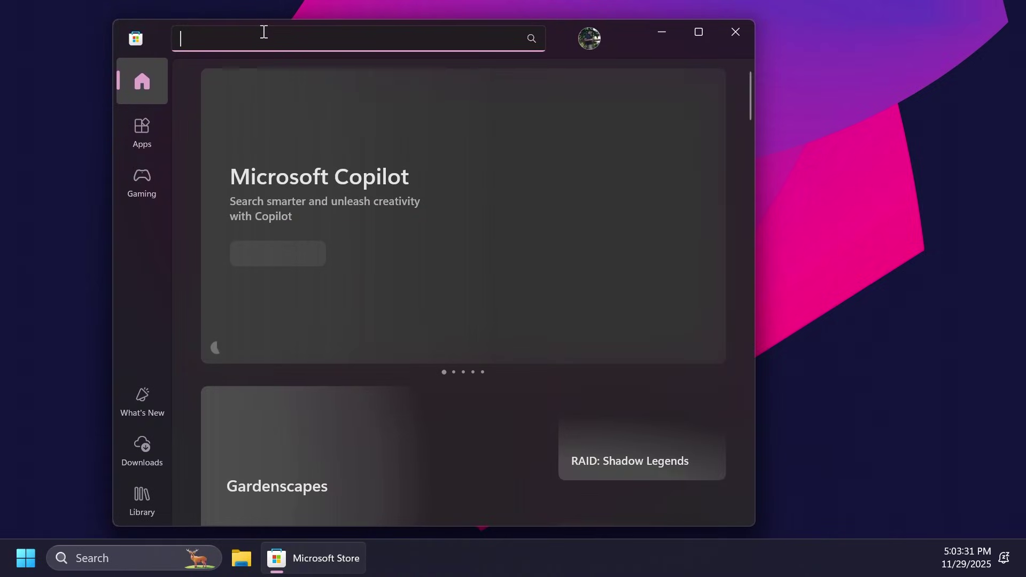
type("powertoys")
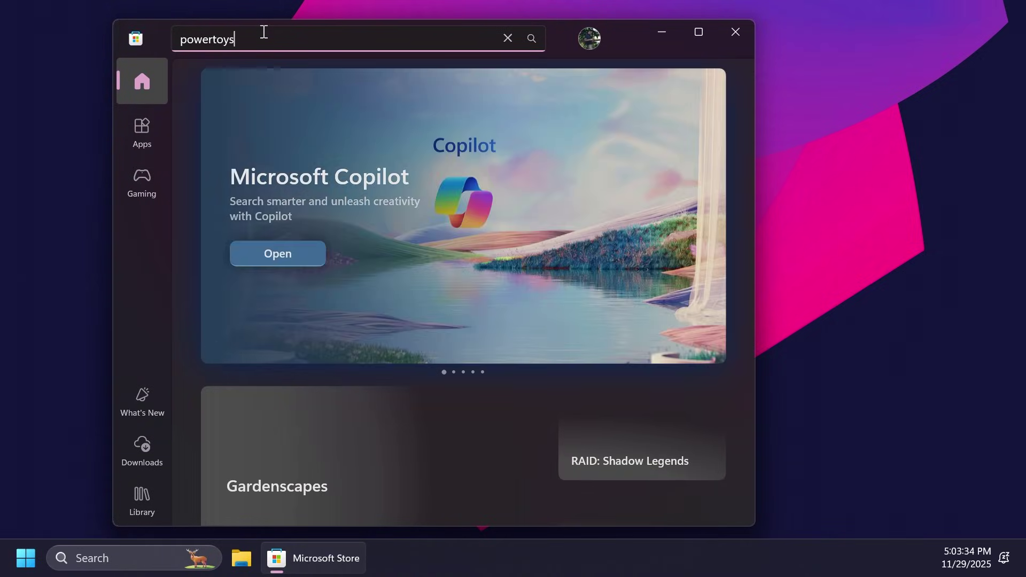
key("Return")
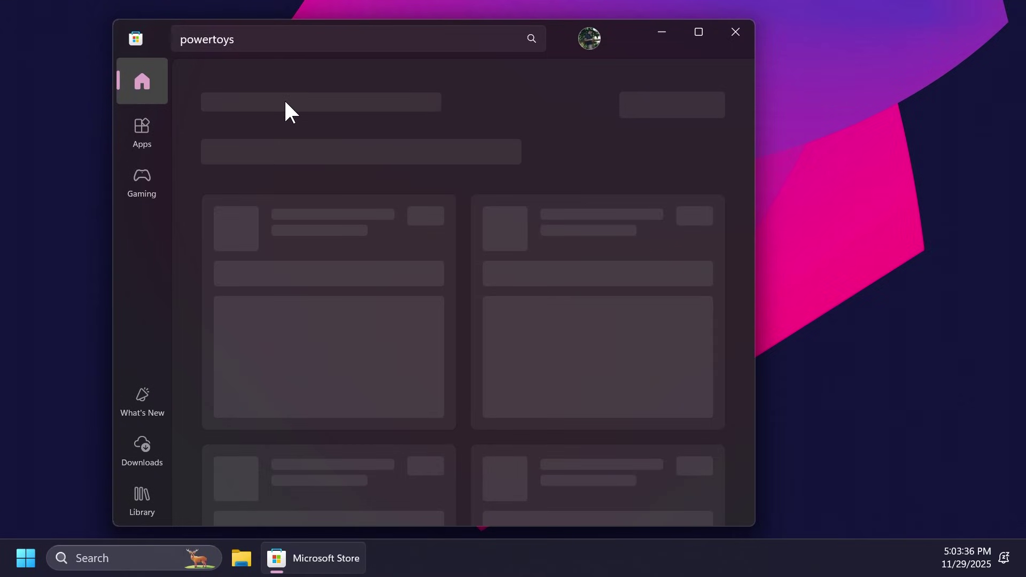
- Install Microsoft PowerToys from its store page and close the Microsoft Store
left_click(289, 227)
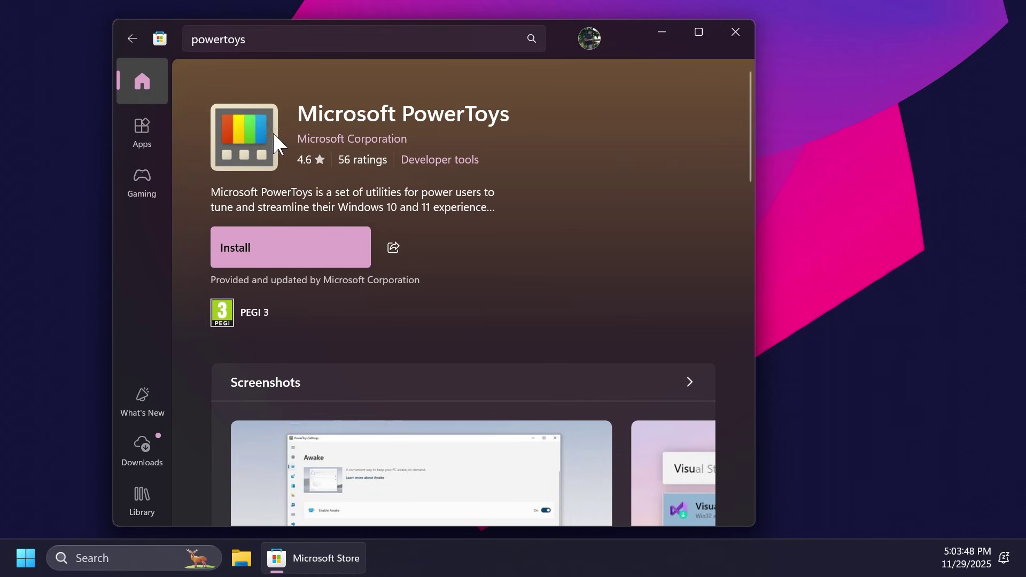
left_click(294, 262)
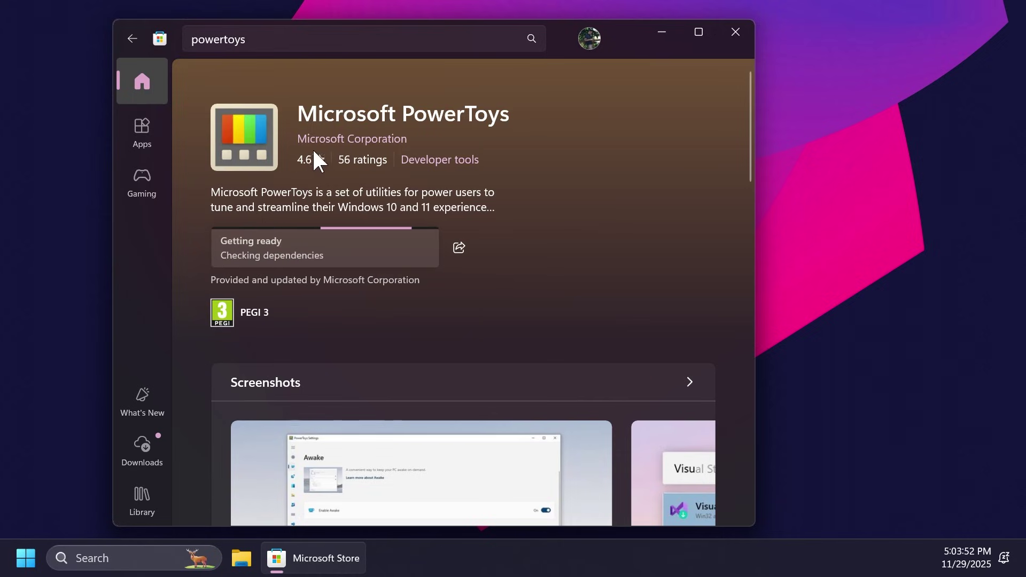
scroll(369, 302, "down", 10)
scroll(369, 303, "up", 10)
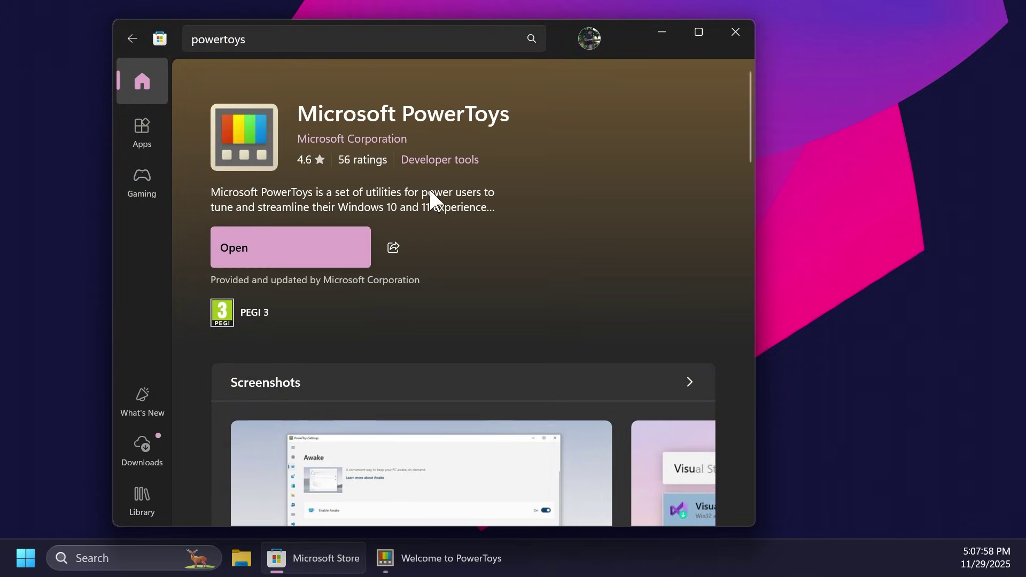
left_click(738, 32)
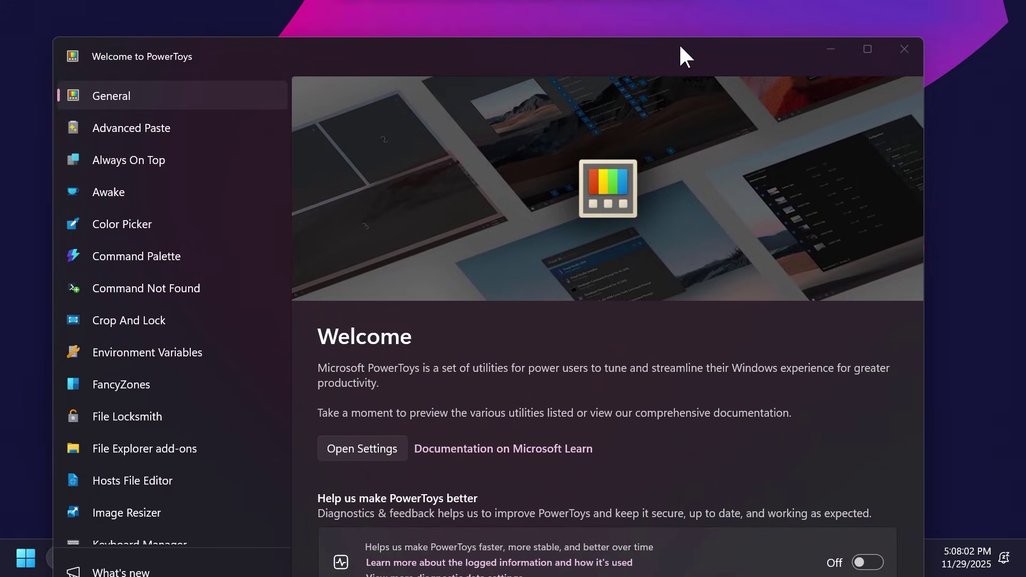
- Look through the utilities listed in the Welcome to PowerToys window and open the PowerToys settings from there
scroll(134, 249, "down", 10)
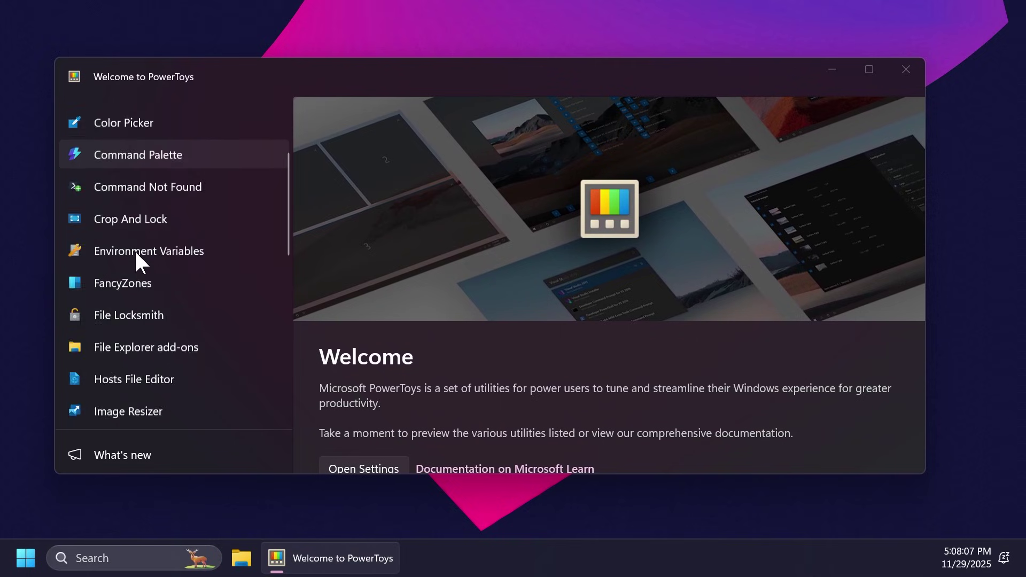
scroll(133, 249, "up", 10)
scroll(155, 203, "down", 10)
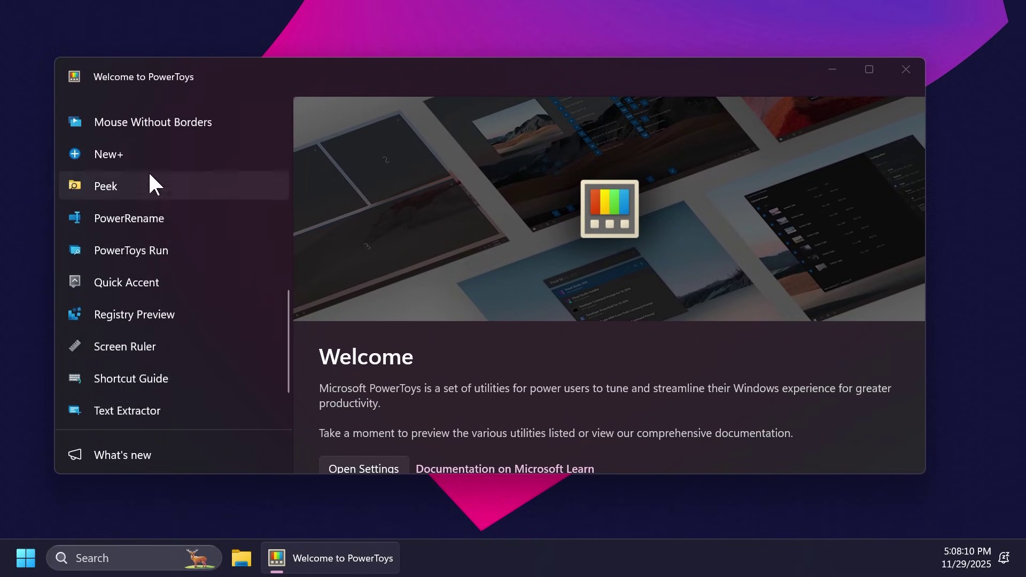
scroll(475, 342, "down", 2)
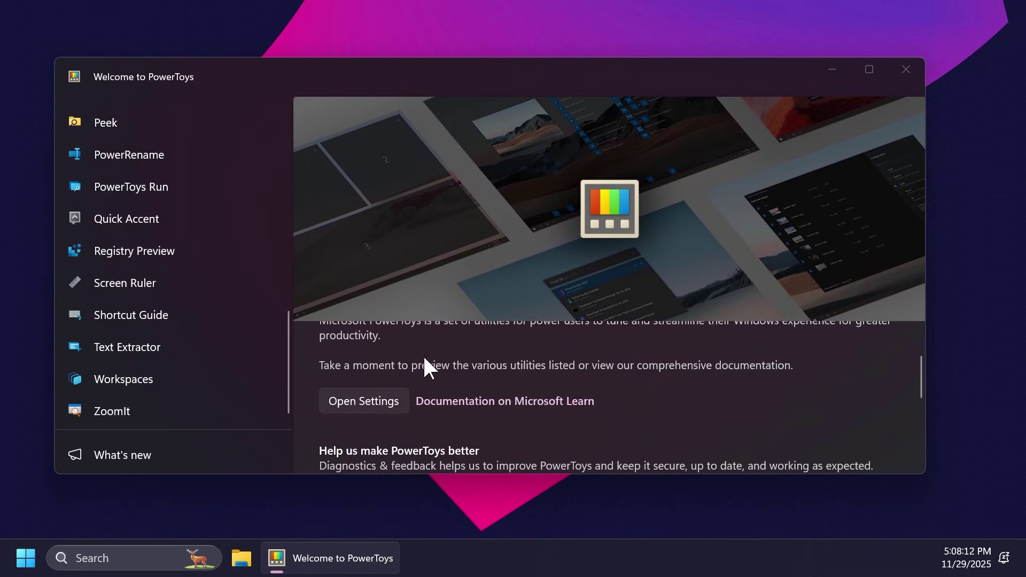
left_click(373, 407)
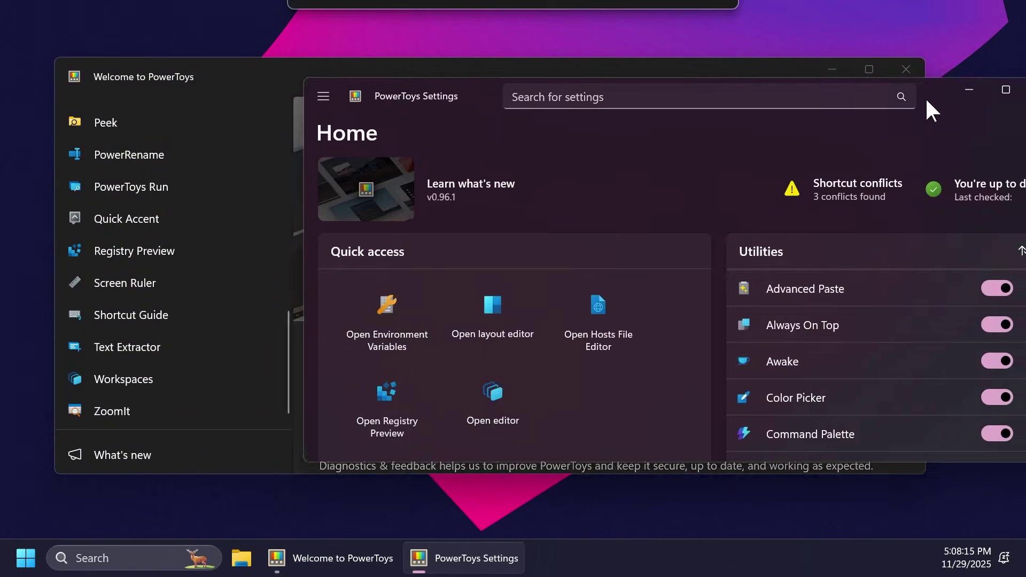
- Move the PowerToys Settings window fully onto the screen and look over its Home page
left_click_drag(926, 97, 685, 108)
scroll(338, 384, "down", 2)
scroll(336, 381, "down", 6)
scroll(336, 380, "up", 4)
scroll(336, 380, "up", 3)
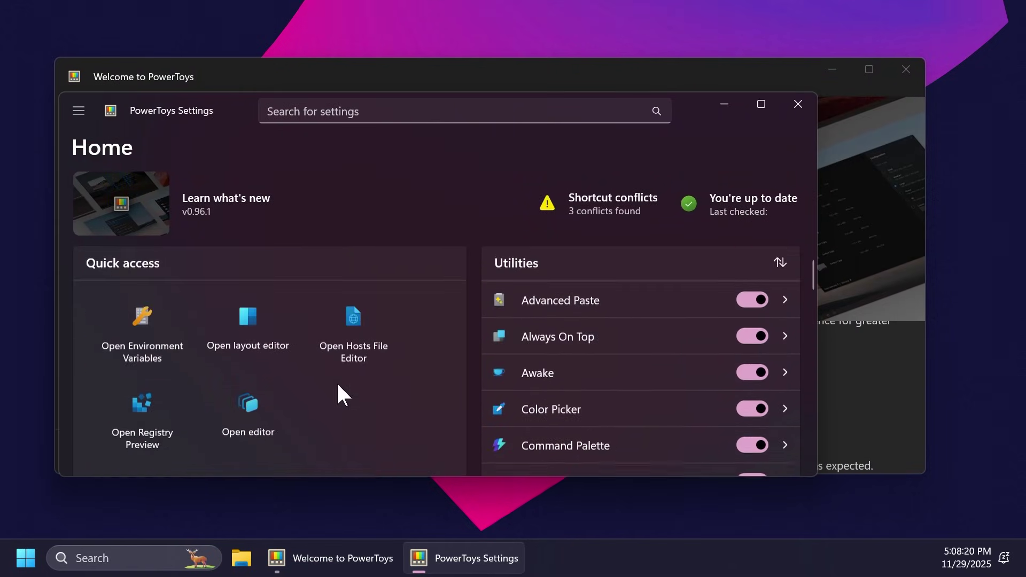
- Examine the settings navigation by expanding the System Tools and Windowing & Layouts categories, and close it again
left_click(81, 111)
left_click(167, 219)
left_click(165, 219)
left_click(184, 253)
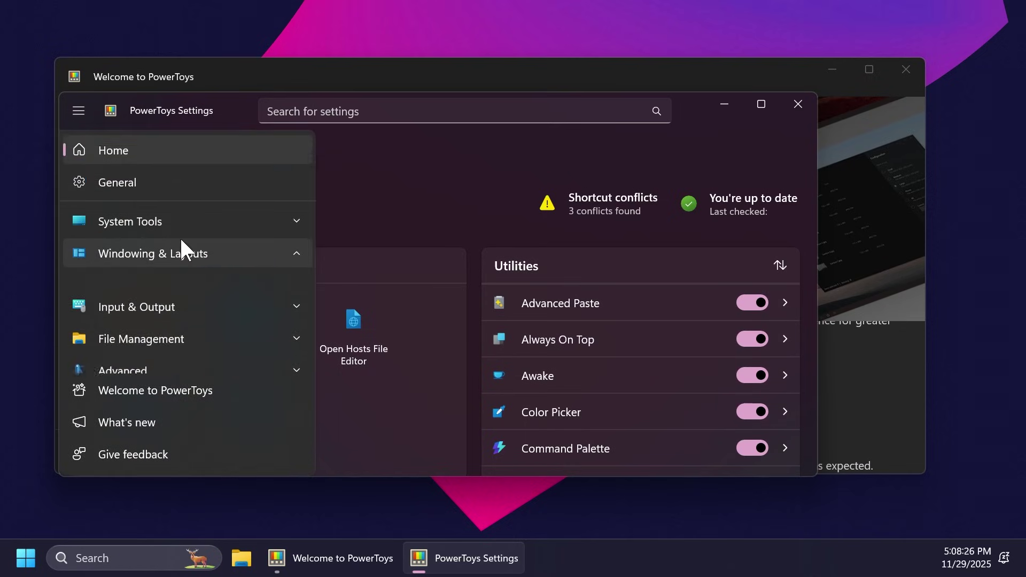
left_click(80, 110)
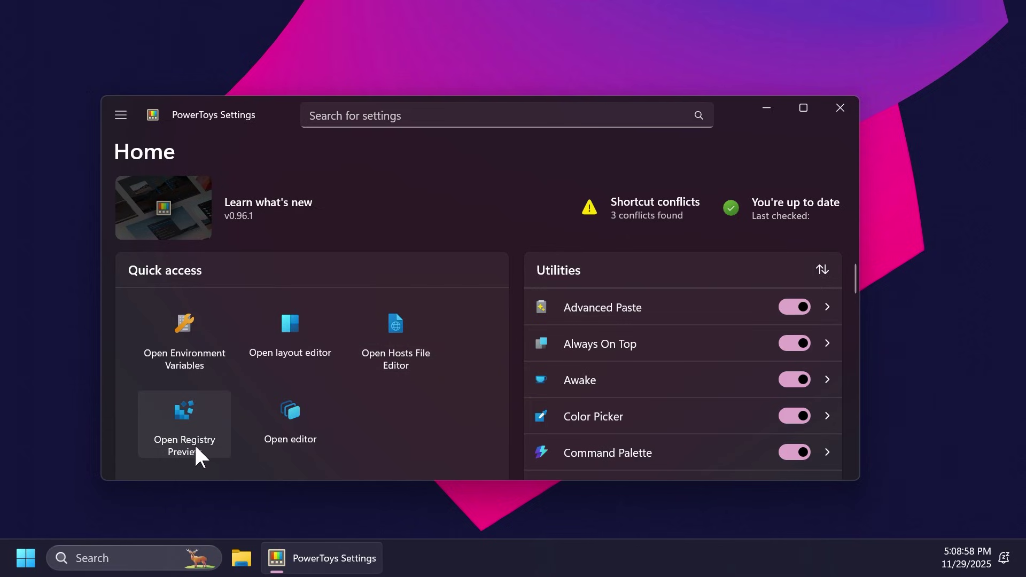
- Examine the Quick access, Shortcuts and Utilities lists on the PowerToys Home page, including the Pick a color shortcut
scroll(405, 423, "down", 3)
scroll(404, 428, "down", 2)
scroll(405, 428, "up", 5)
scroll(637, 275, "down", 2)
scroll(666, 324, "down", 10)
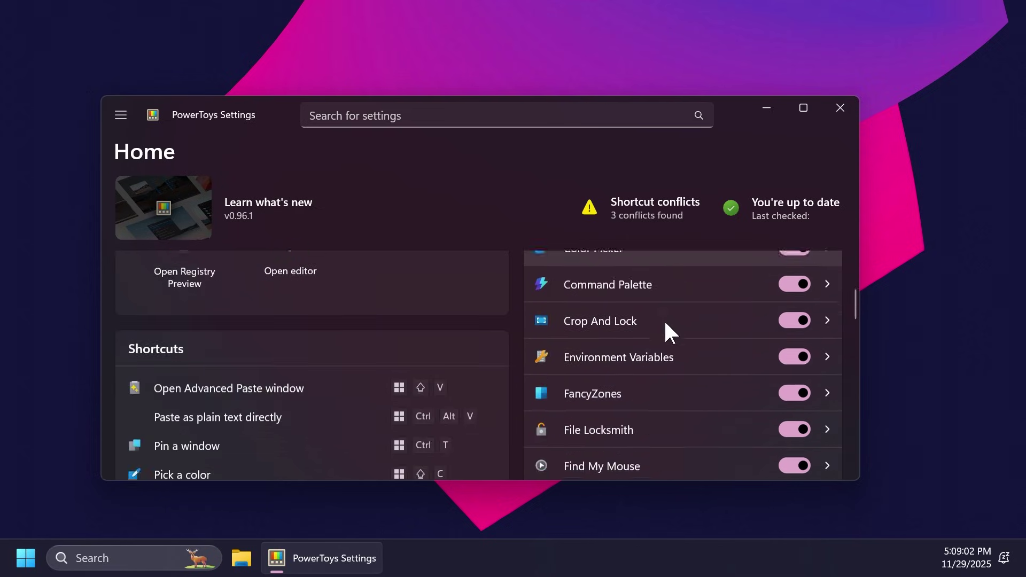
scroll(655, 343, "down", 5)
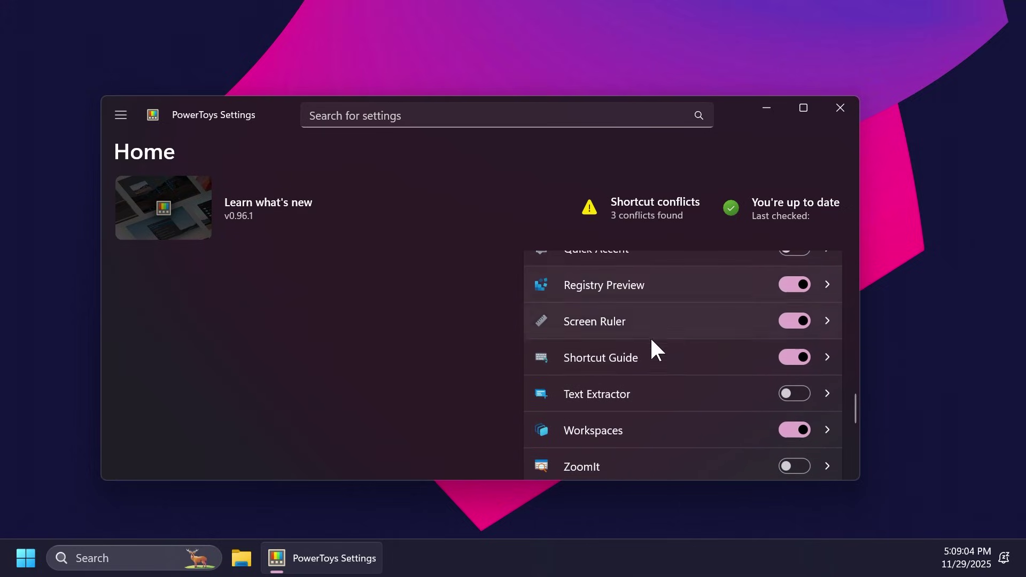
scroll(651, 362, "up", 8)
scroll(642, 310, "up", 5)
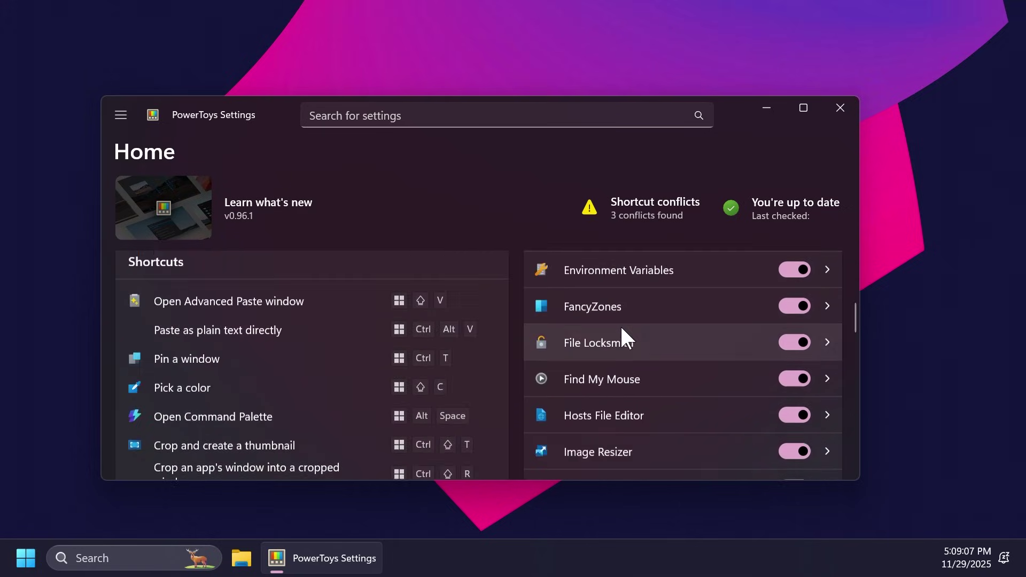
scroll(374, 304, "down", 2)
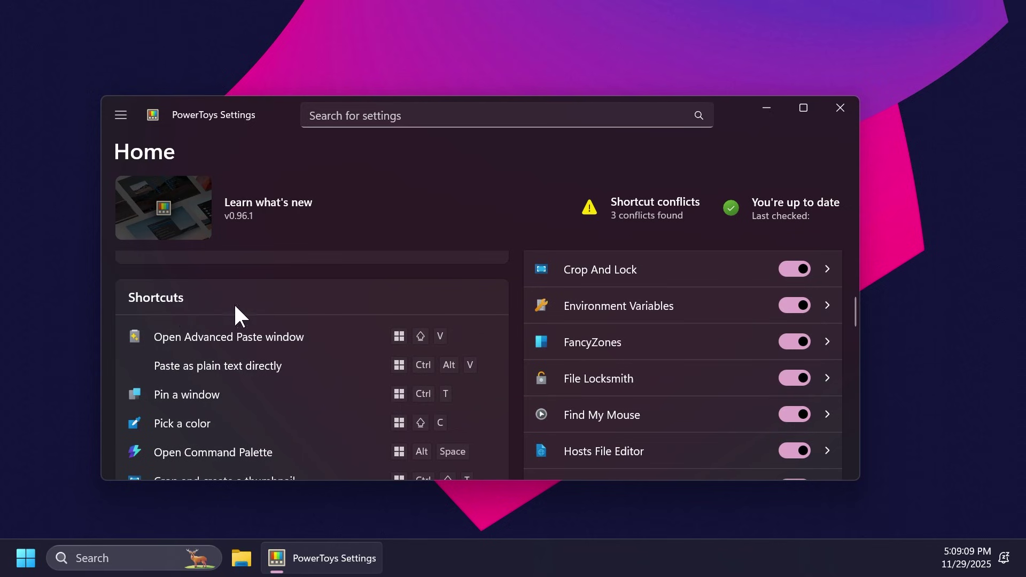
scroll(220, 311, "down", 2)
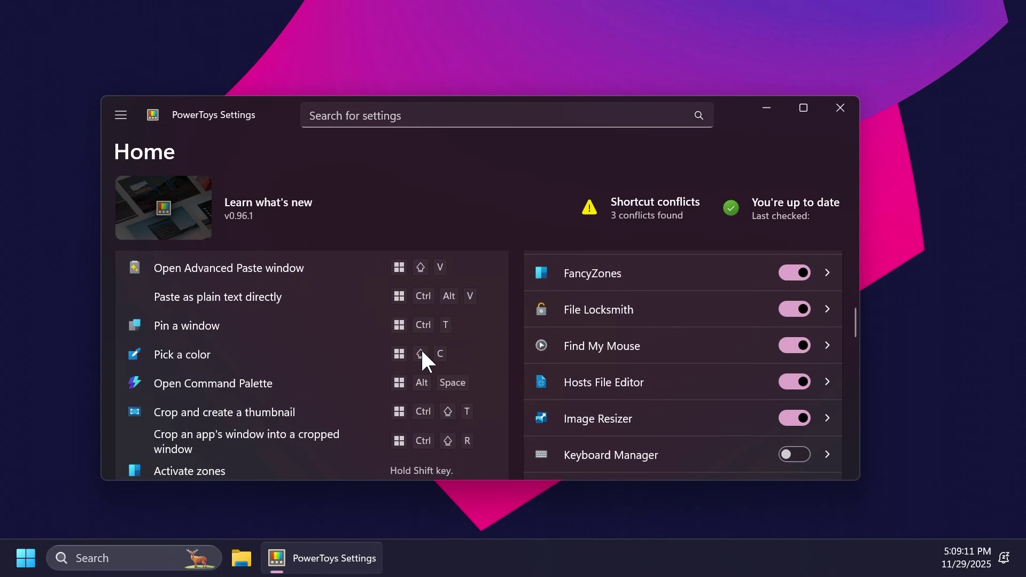
scroll(274, 344, "up", 1)
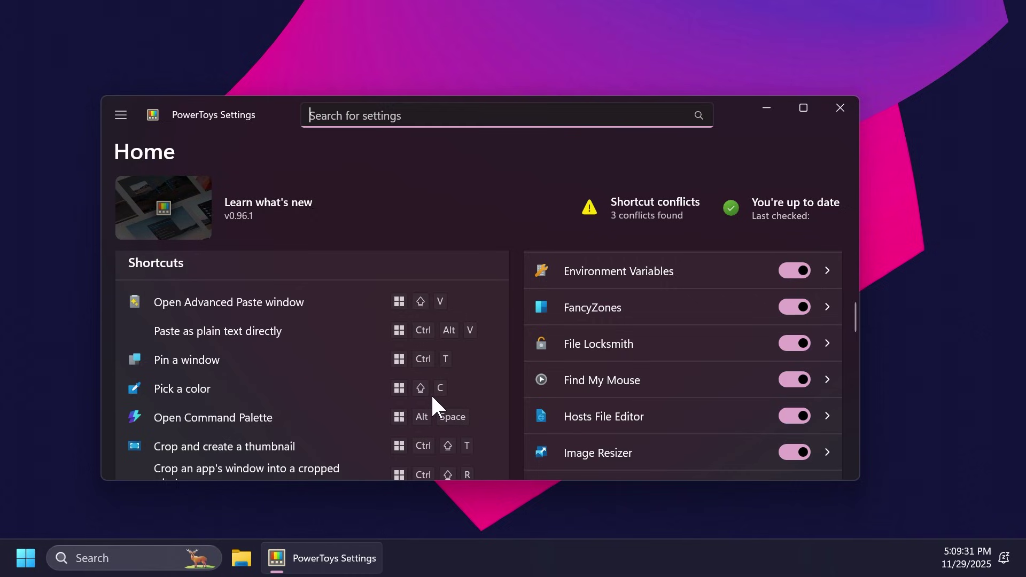
- Pick the purple color from the desktop wallpaper with Color Picker and move the resulting color window clear of the settings
key("super+shift+c")
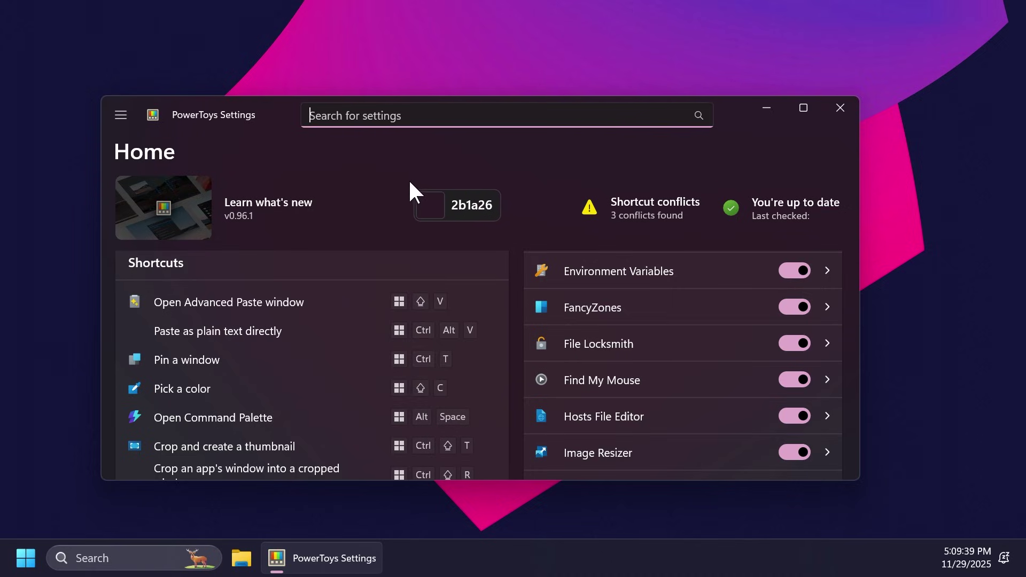
left_click(430, 57)
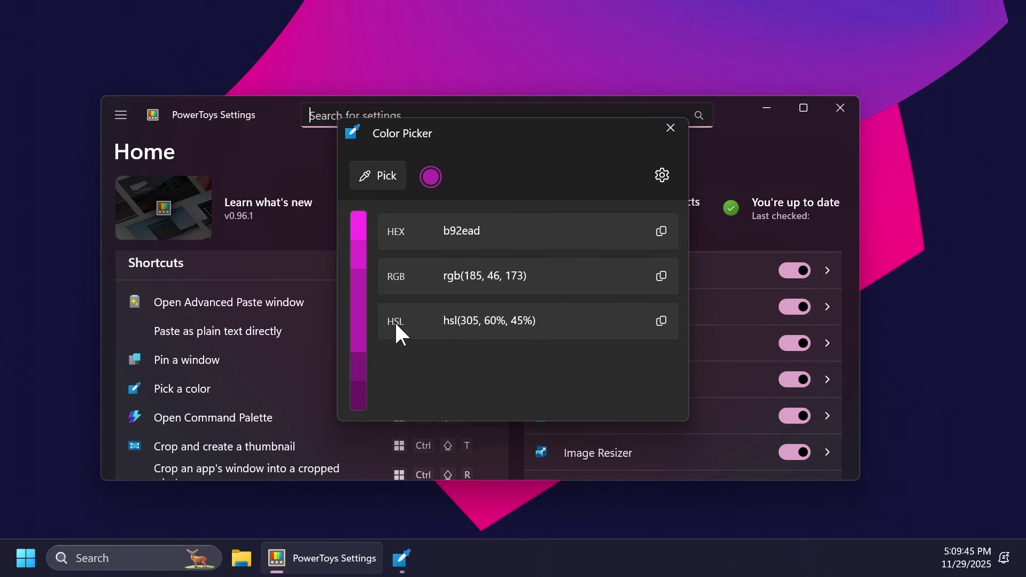
left_click_drag(494, 127, 406, 428)
- Review the Color Picker settings page, close the color window and return to the PowerToys Home page
left_click(659, 182)
scroll(394, 256, "down", 4)
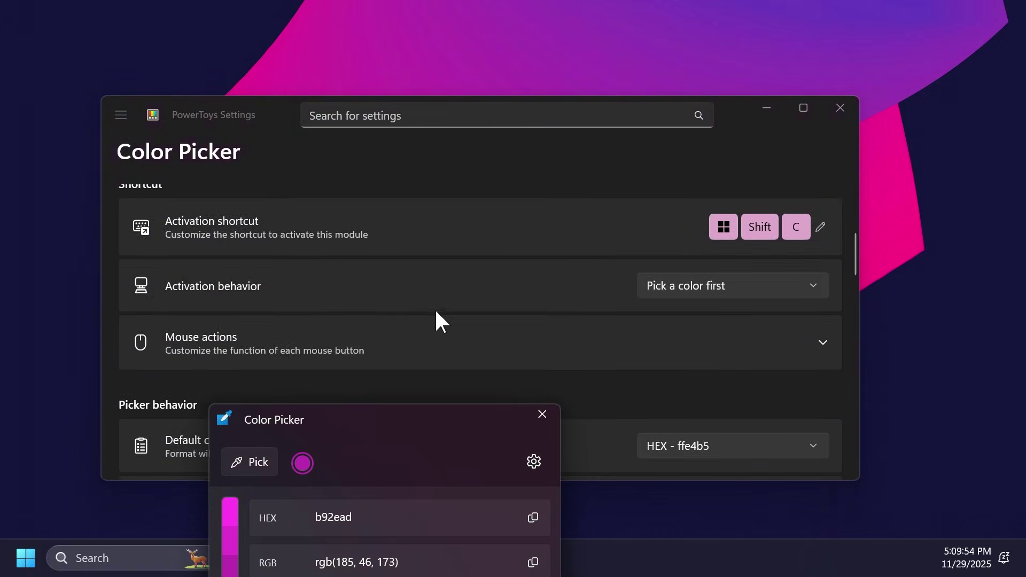
scroll(437, 304, "up", 4)
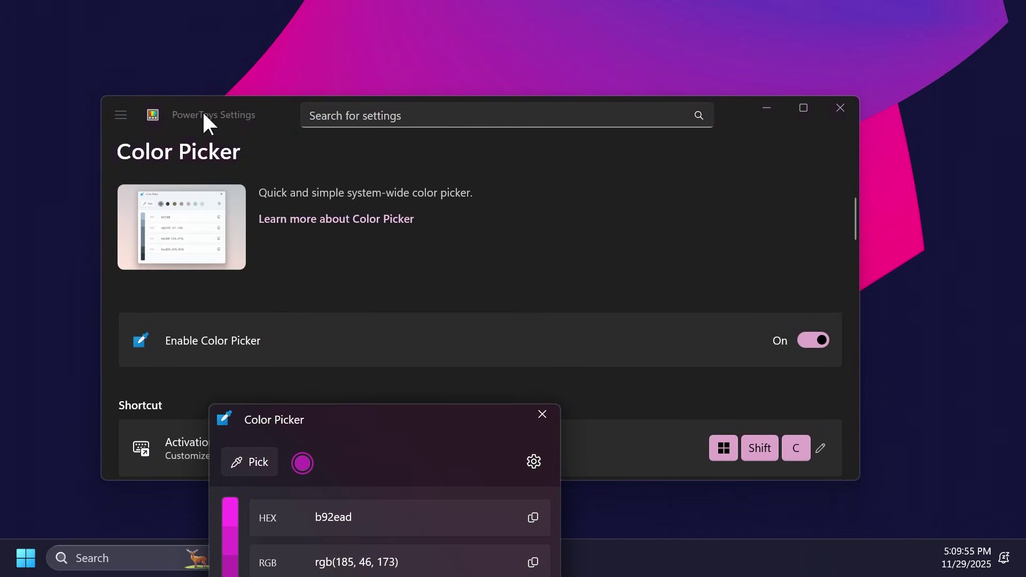
left_click(542, 416)
left_click(121, 115)
left_click(153, 153)
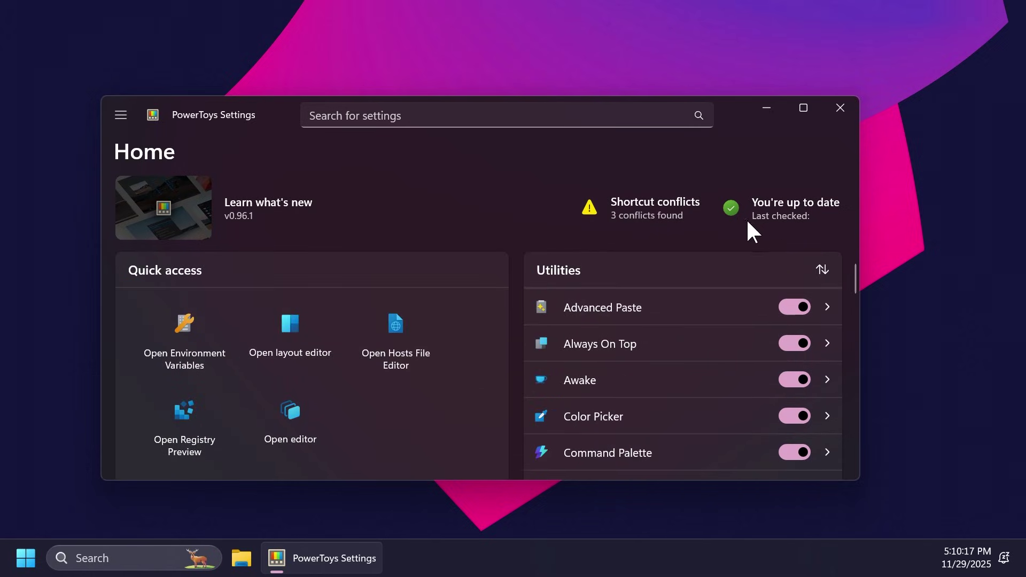
- Open the shortcut conflicts overview and examine each conflicting PowerToys shortcut
left_click(636, 206)
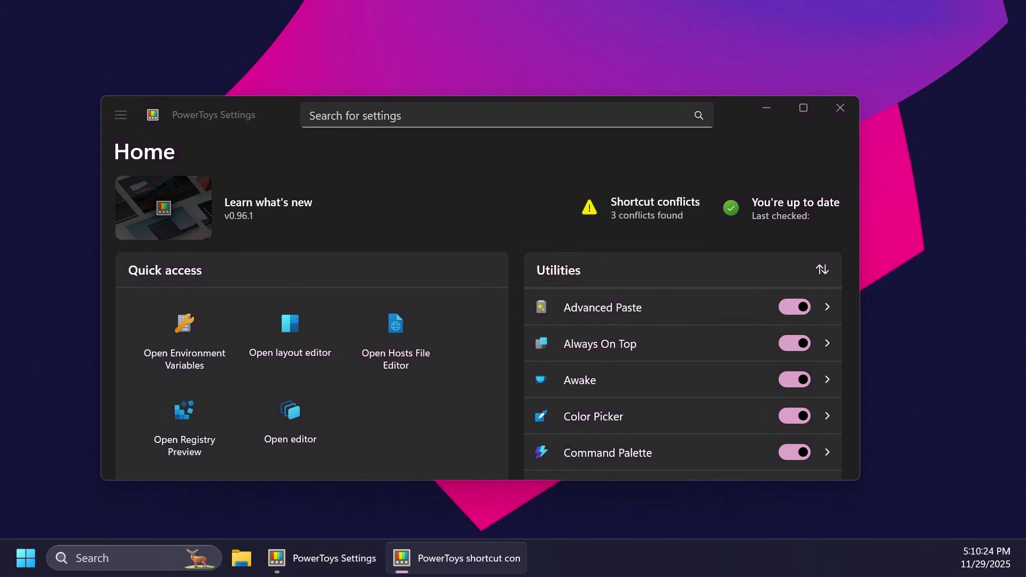
scroll(332, 222, "down", 3)
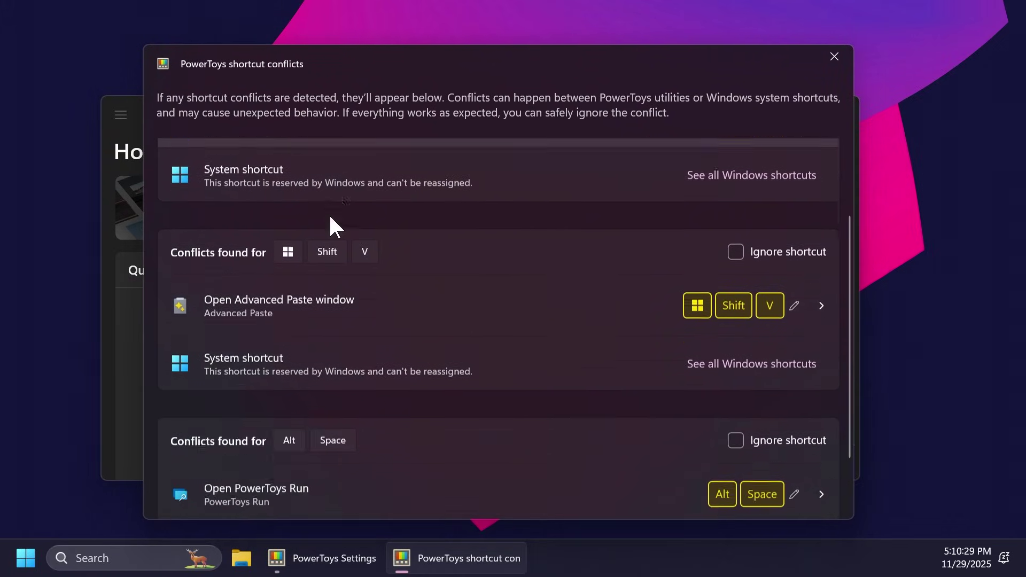
scroll(355, 206, "up", 3)
scroll(353, 271, "down", 3)
scroll(353, 240, "up", 3)
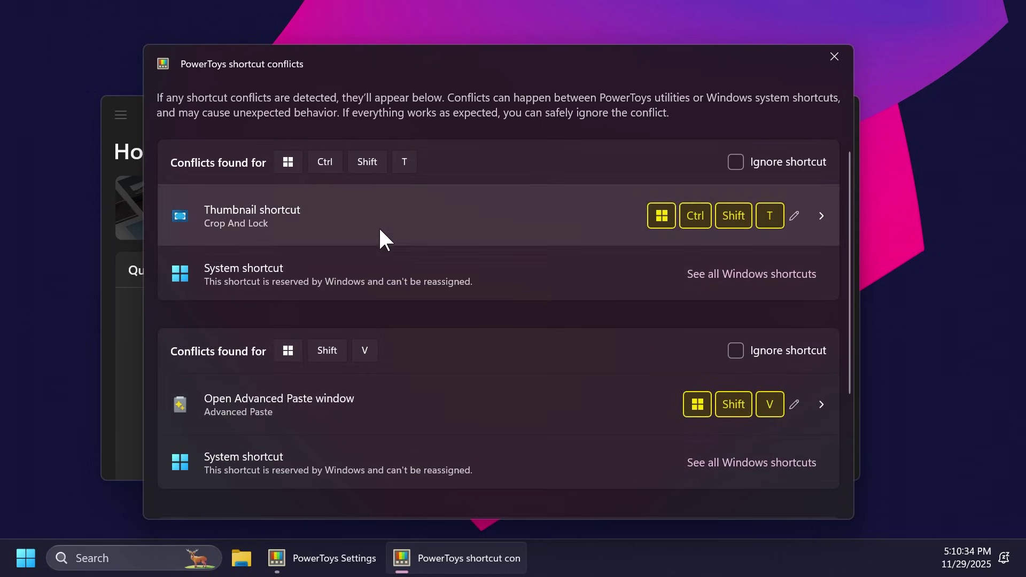
scroll(311, 270, "down", 3)
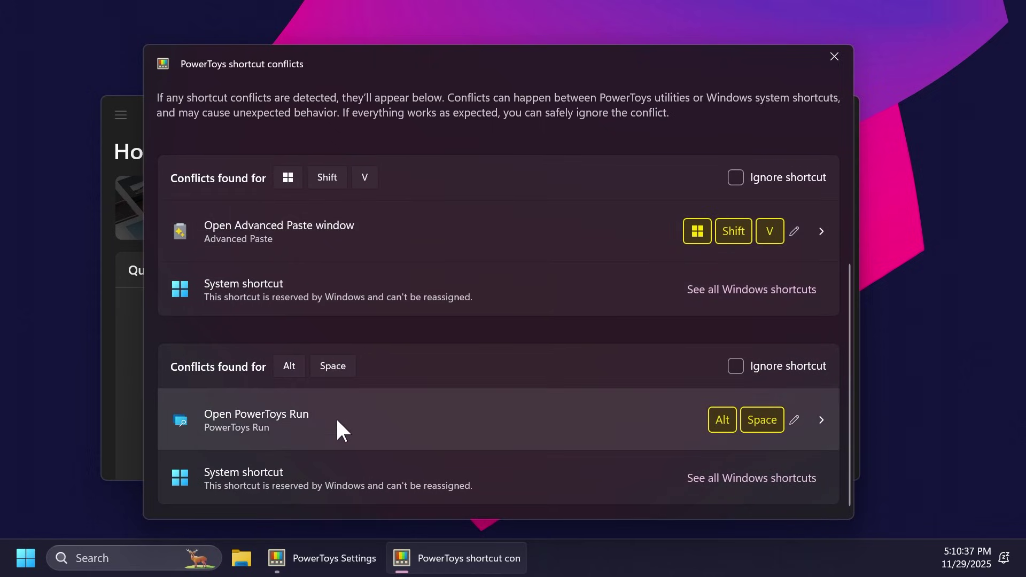
scroll(377, 412, "up", 3)
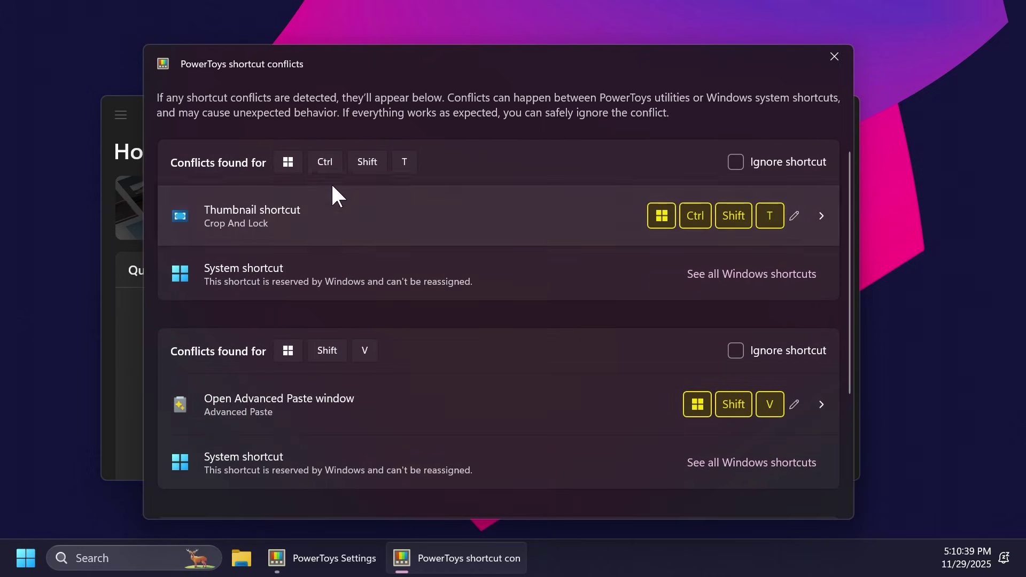
- Inspect the activation shortcut editor for Crop And Lock's conflicting Thumbnail shortcut and cancel it without saving
left_click(334, 216)
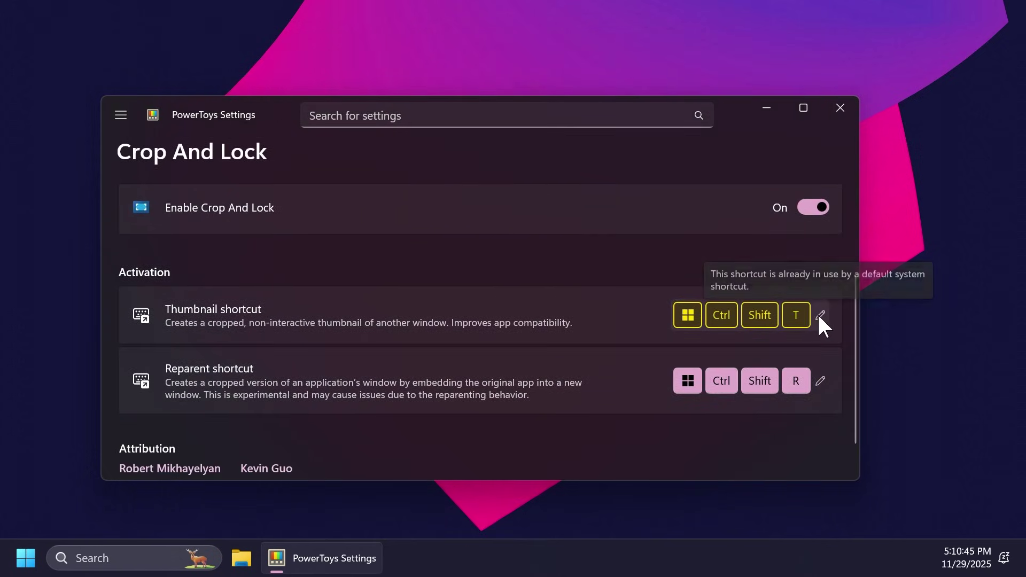
left_click(820, 316)
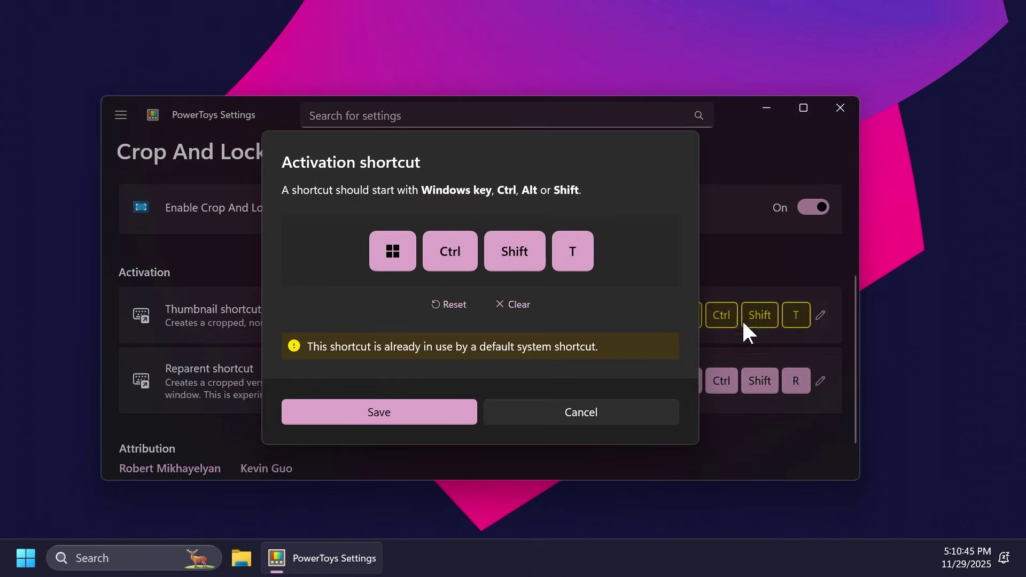
left_click(595, 409)
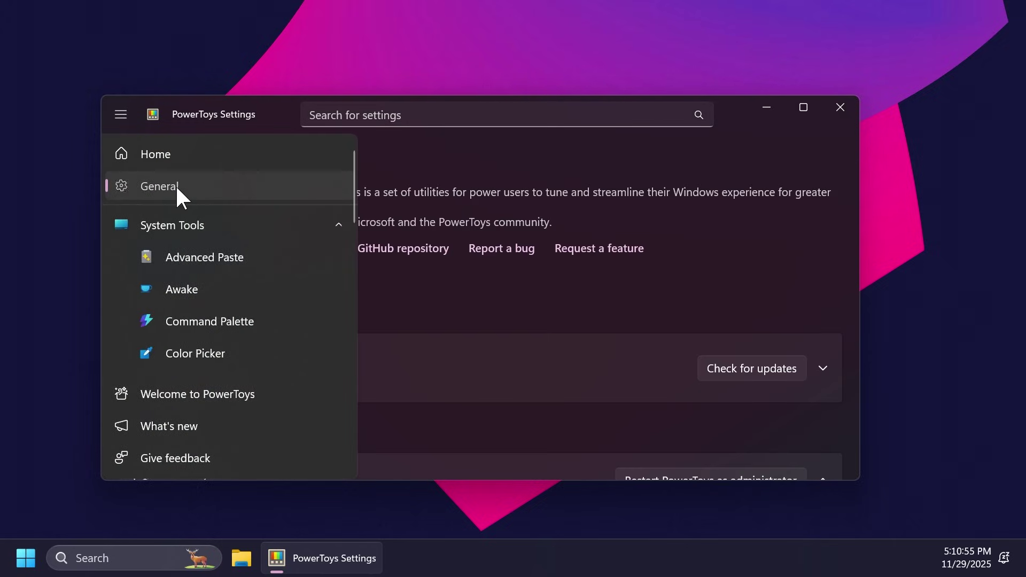
- Open the General settings and review the update and administrator mode options
left_click(174, 187)
scroll(428, 265, "down", 5)
scroll(316, 255, "up", 2)
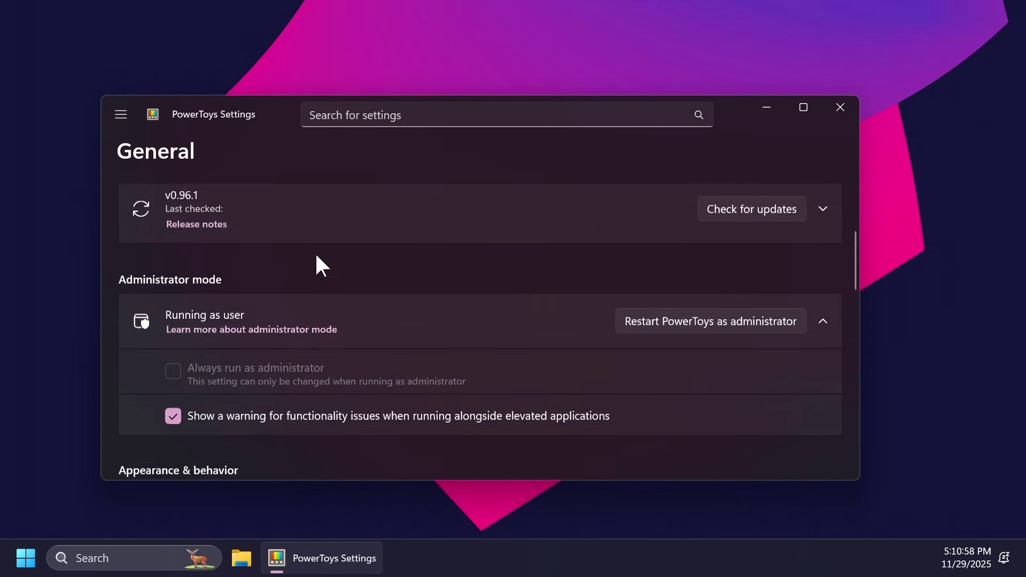
- Expand the version and update options, check for PowerToys updates and review the update settings
left_click(823, 280)
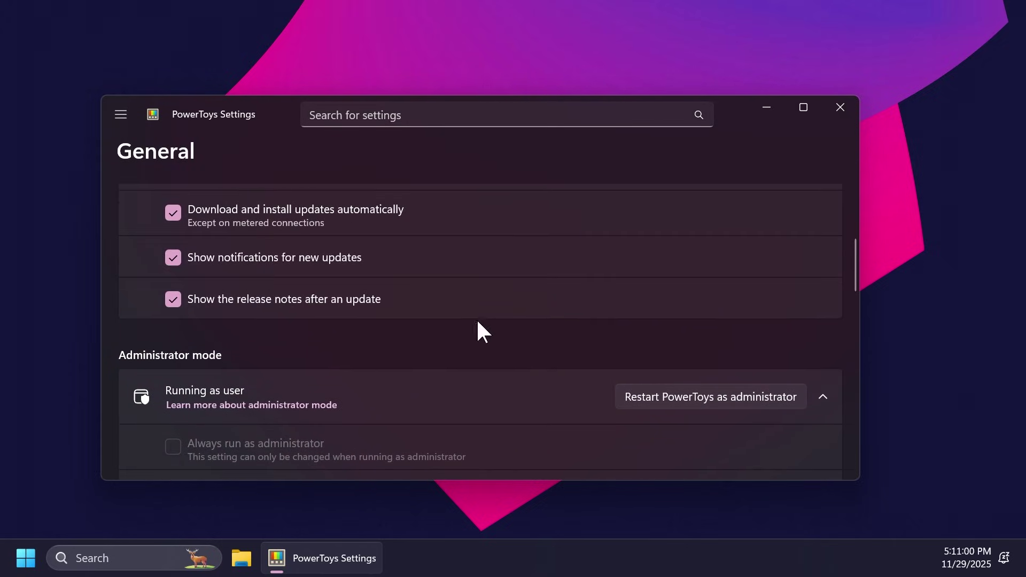
scroll(481, 326, "up", 3)
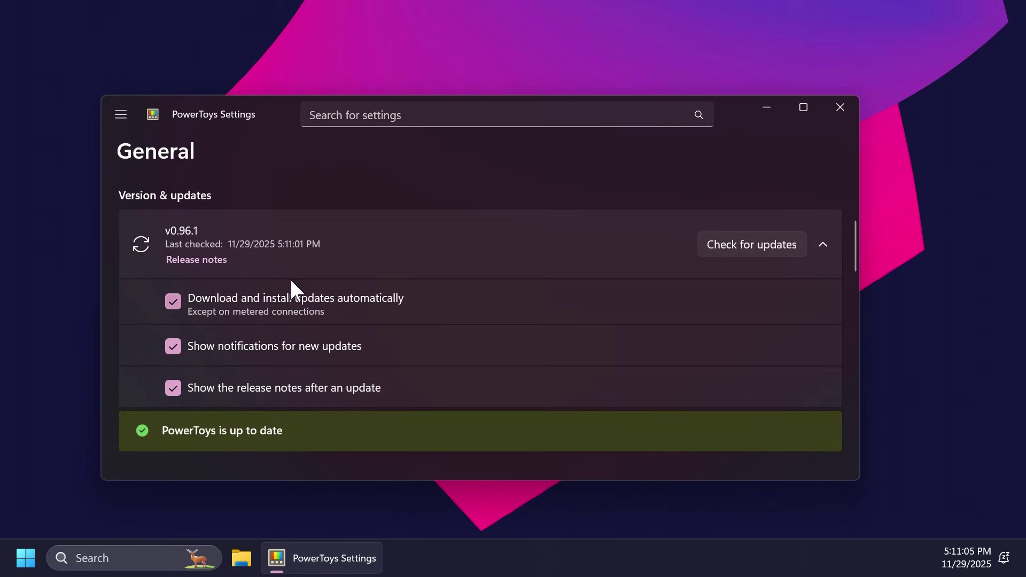
scroll(291, 300, "down", 2)
scroll(286, 213, "down", 5)
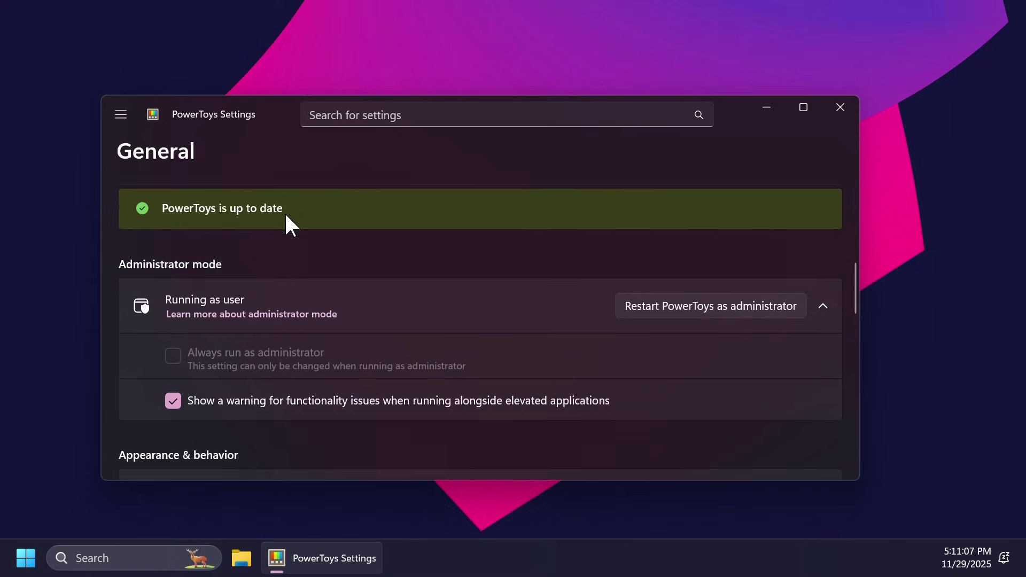
- Review the General settings for appearance, startup, backup and restore, experimentation and diagnostics
scroll(334, 211, "down", 6)
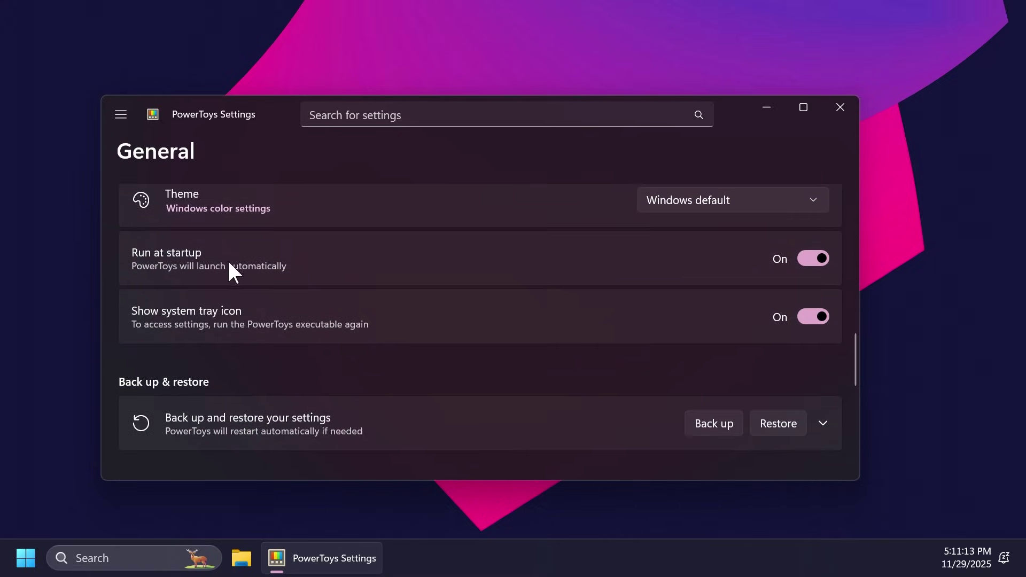
scroll(210, 289, "down", 1)
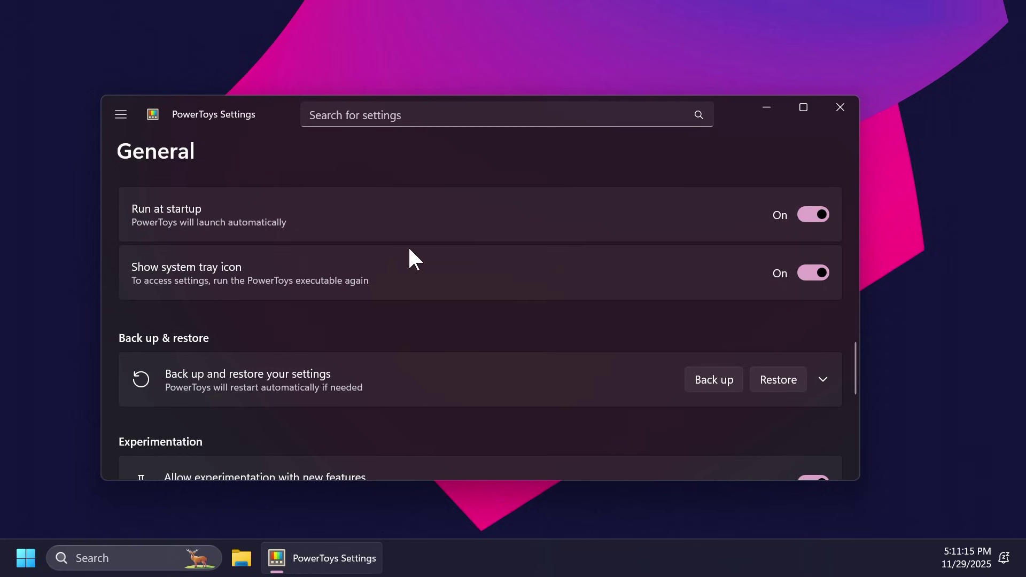
scroll(230, 294, "down", 5)
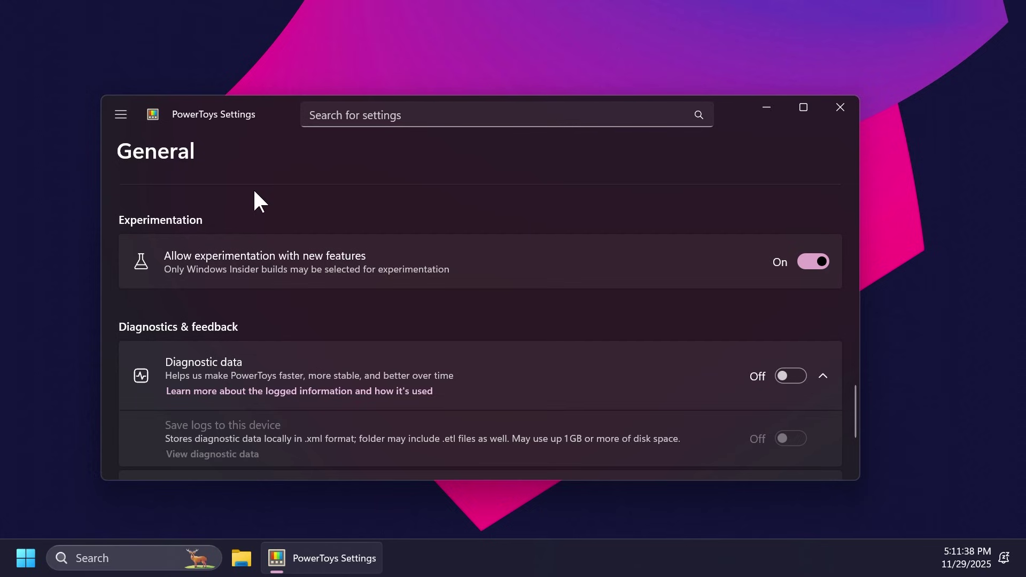
scroll(257, 198, "down", 2)
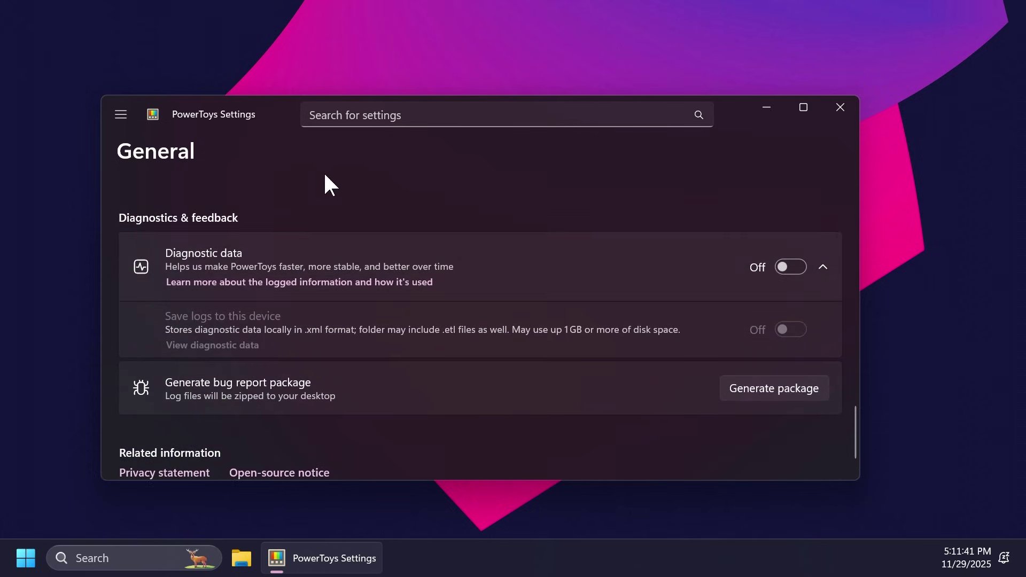
- Browse the System Tools and Windowing & Layouts categories in the settings navigation
left_click(121, 114)
scroll(222, 239, "down", 3)
scroll(224, 291, "up", 3)
left_click(220, 229)
left_click(204, 260)
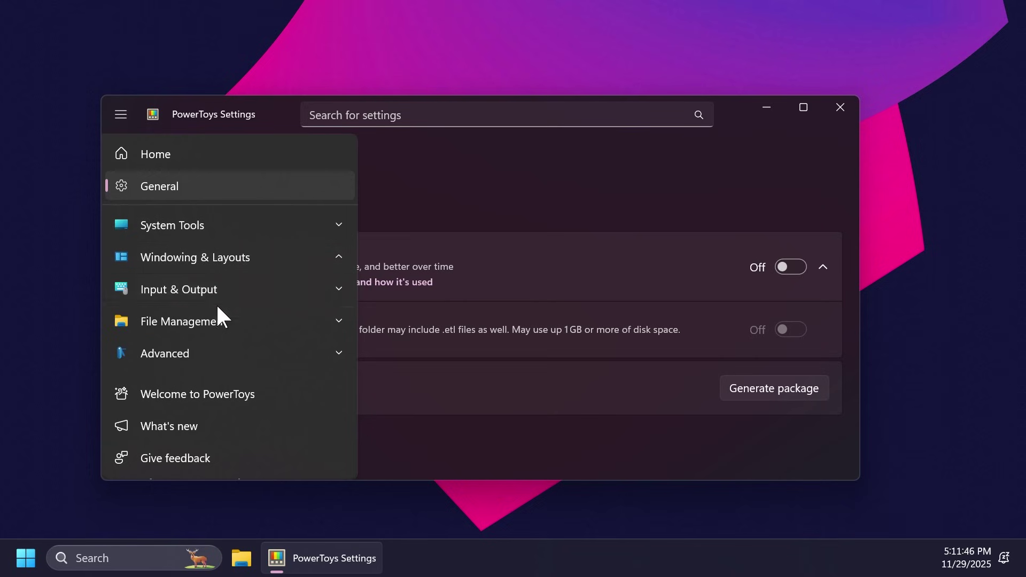
- Return to the Home page and open the Advanced Paste settings from System Tools
left_click(203, 155)
left_click(179, 229)
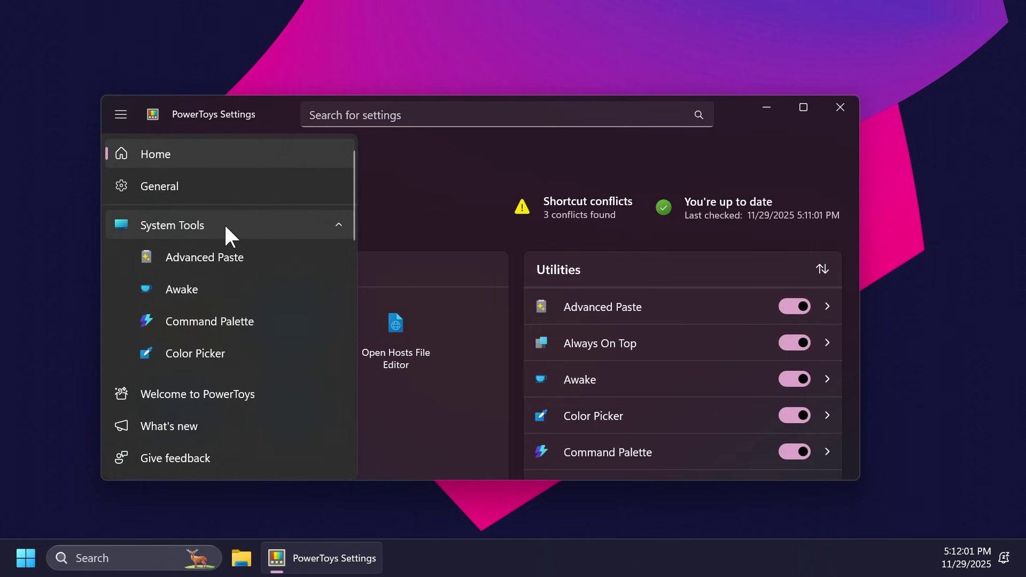
left_click(188, 260)
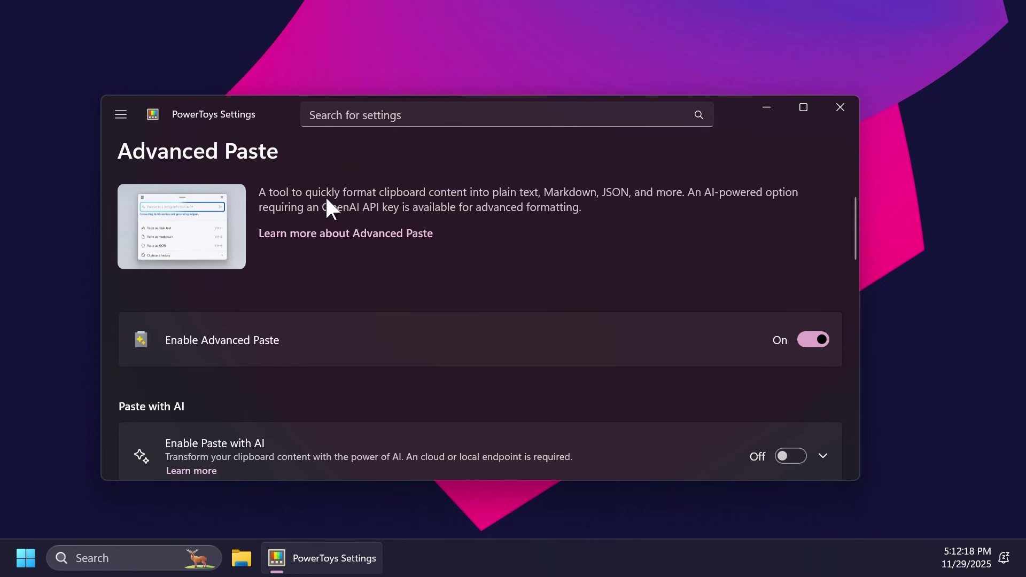
- Review Advanced Paste's description, its Paste with AI option and its activation and behavior settings
scroll(412, 280, "down", 3)
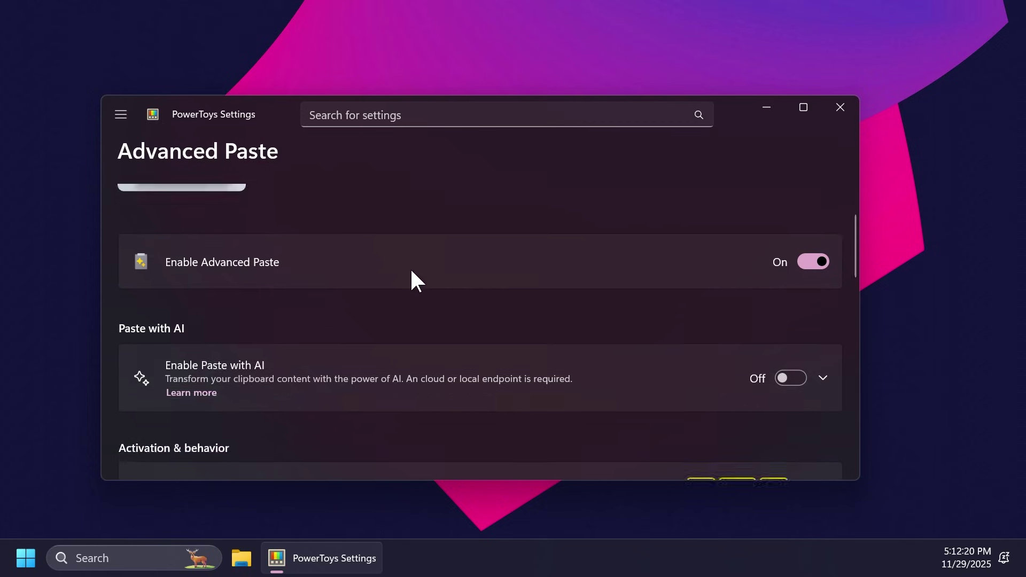
scroll(406, 283, "up", 3)
scroll(459, 263, "down", 3)
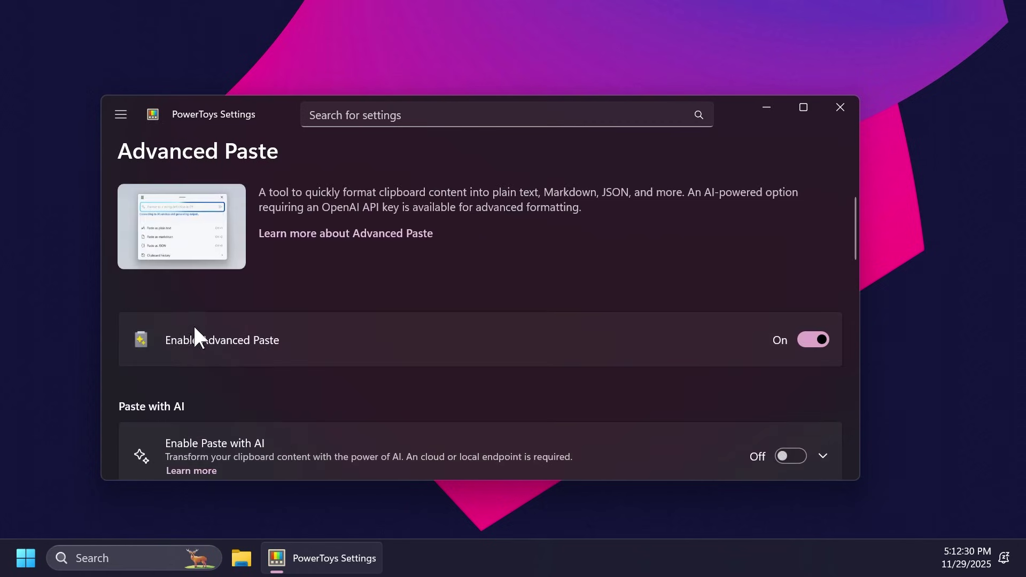
scroll(410, 297, "down", 2)
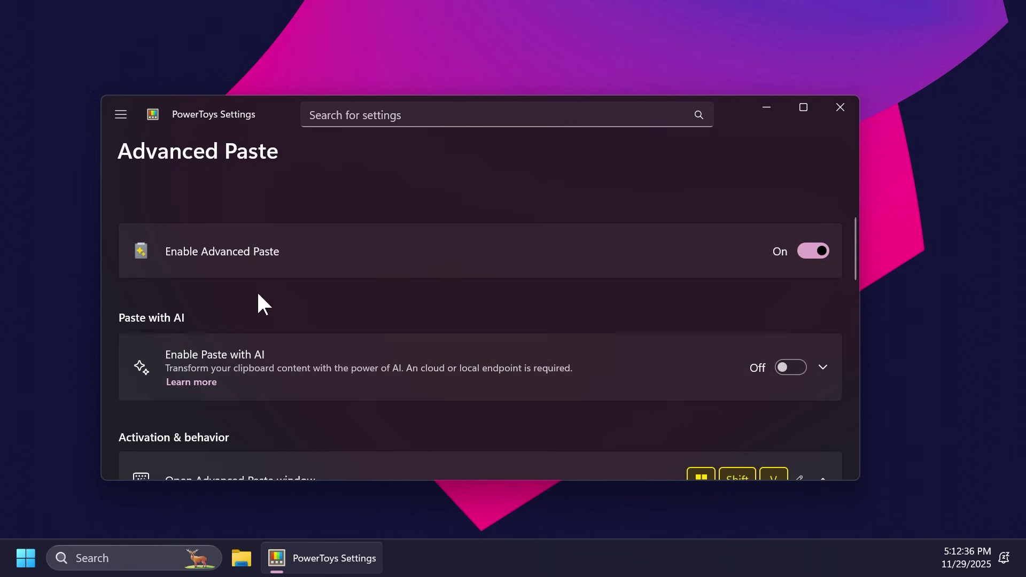
scroll(256, 291, "down", 2)
scroll(312, 281, "down", 1)
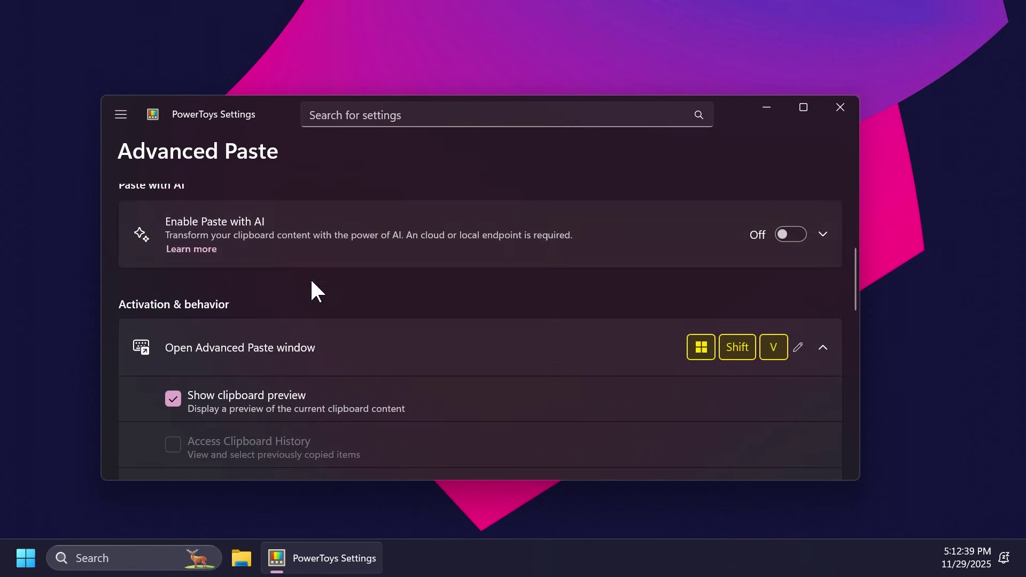
scroll(313, 286, "down", 2)
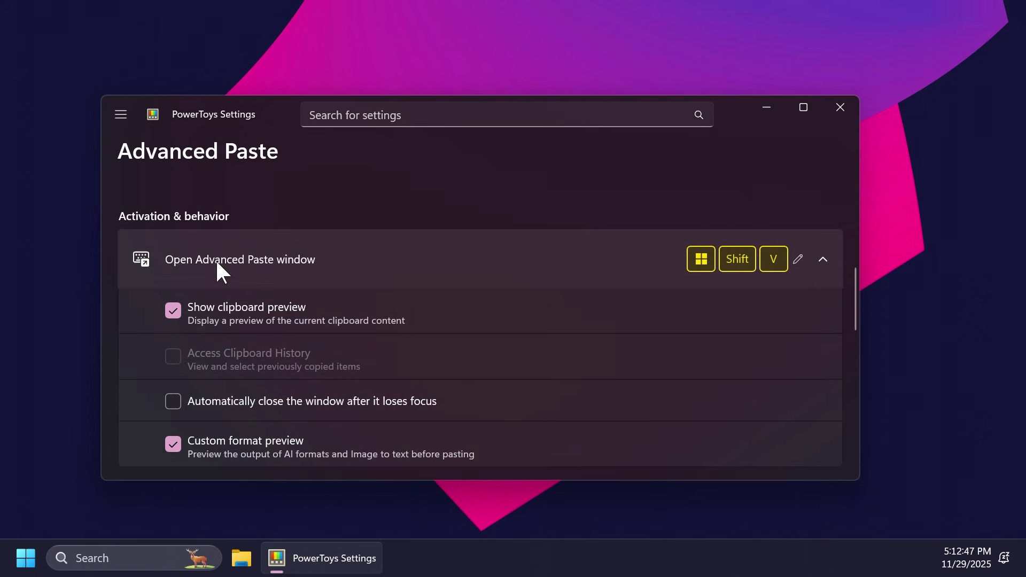
scroll(346, 268, "down", 2)
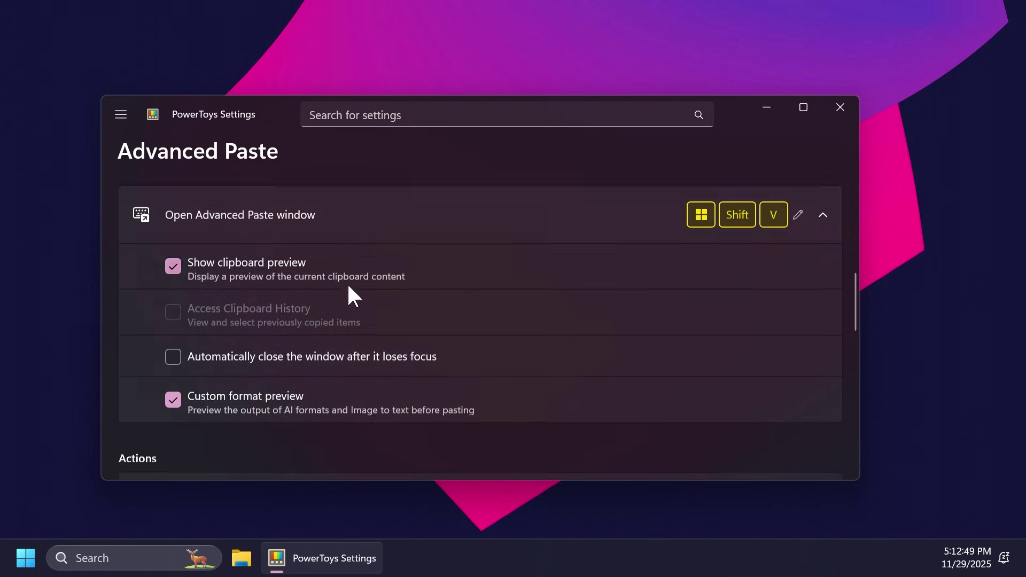
scroll(285, 267, "down", 2)
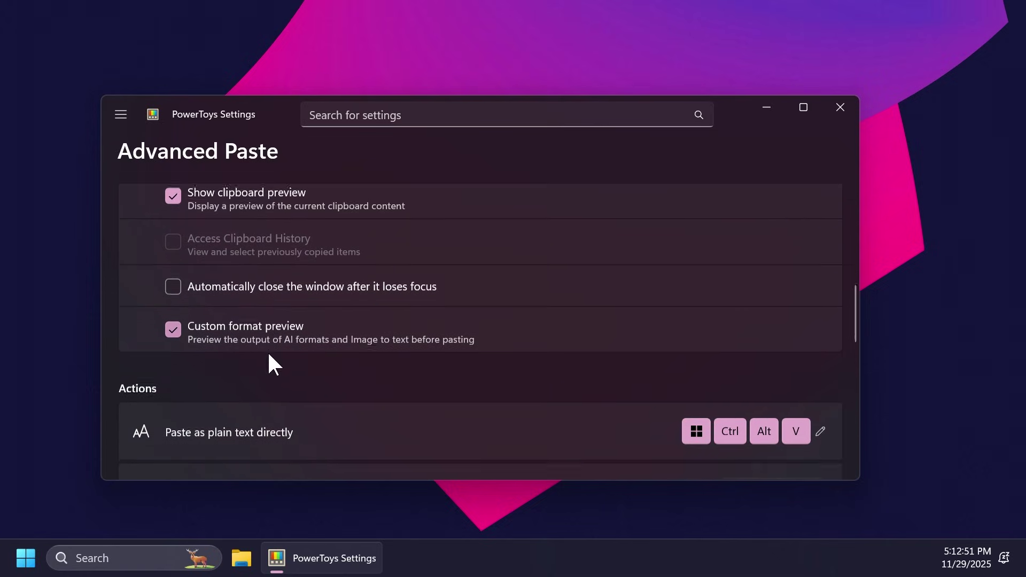
- Examine the Advanced Paste actions for plain text, Markdown, JSON, image to text, paste as file and audio/video transcoding
scroll(267, 351, "down", 4)
scroll(273, 239, "down", 3)
scroll(274, 245, "up", 4)
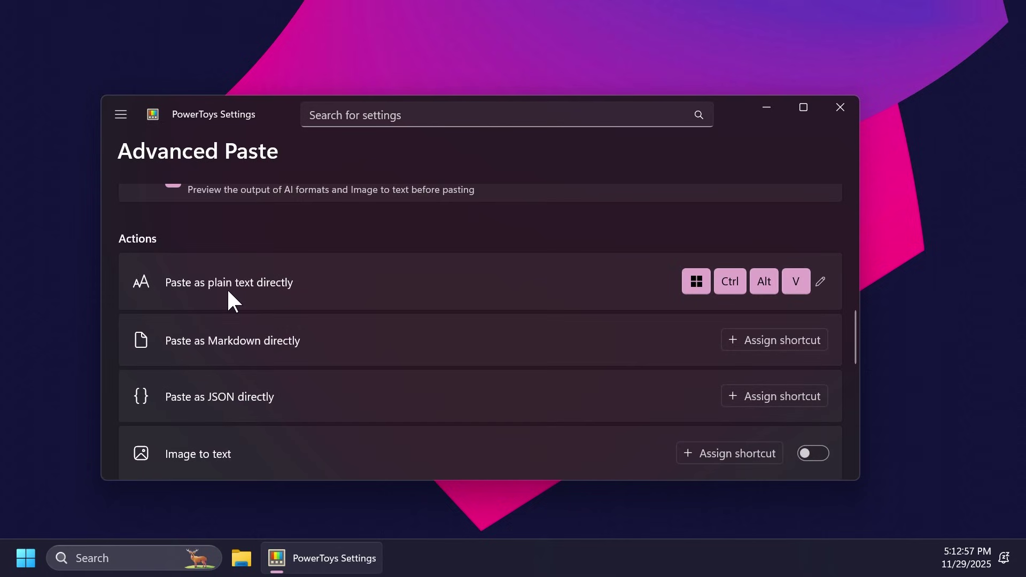
scroll(350, 299, "down", 2)
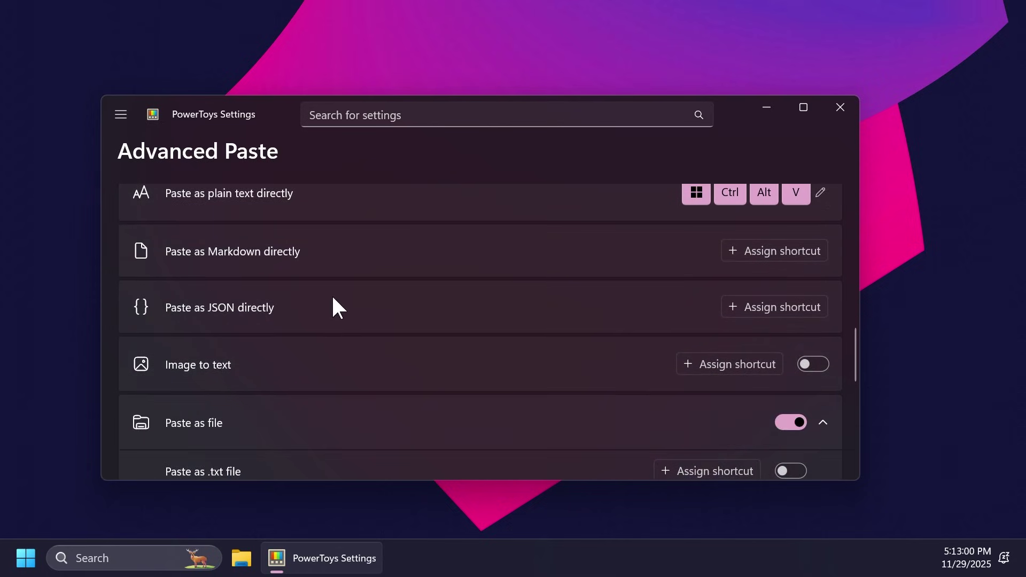
scroll(289, 266, "down", 1)
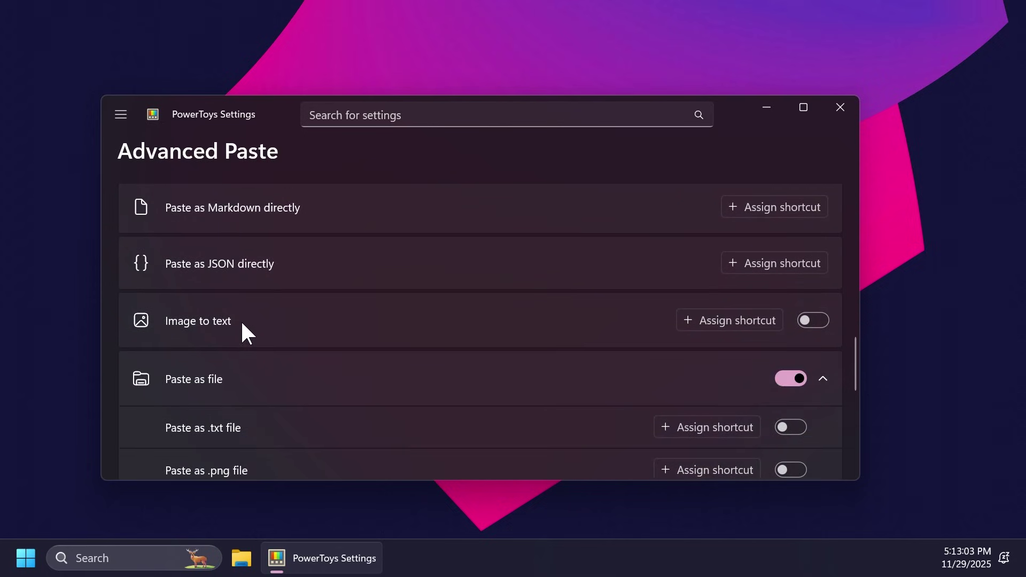
scroll(240, 325, "down", 6)
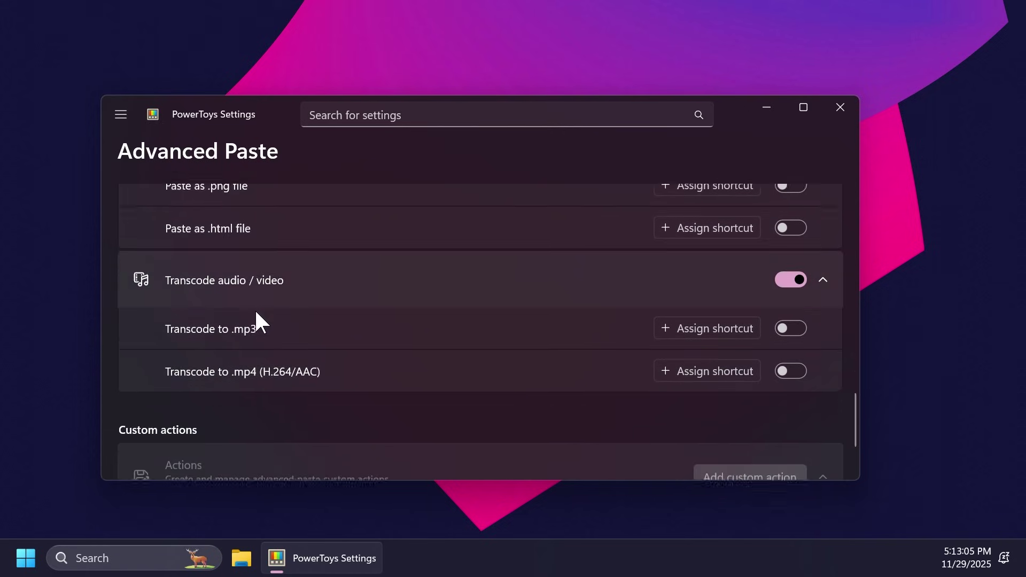
scroll(255, 315, "down", 2)
scroll(328, 268, "up", 5)
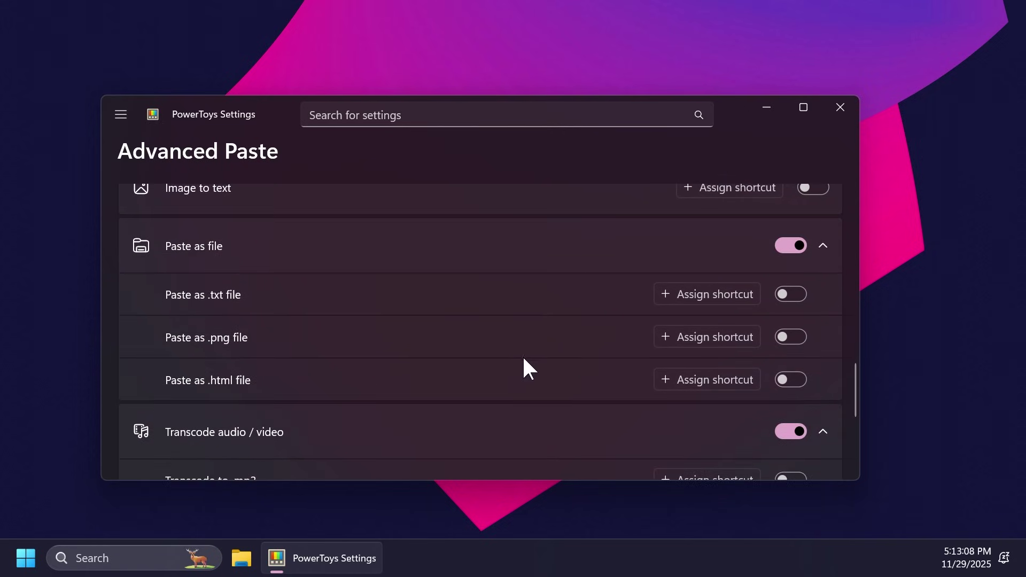
scroll(427, 339, "up", 5)
scroll(427, 339, "down", 4)
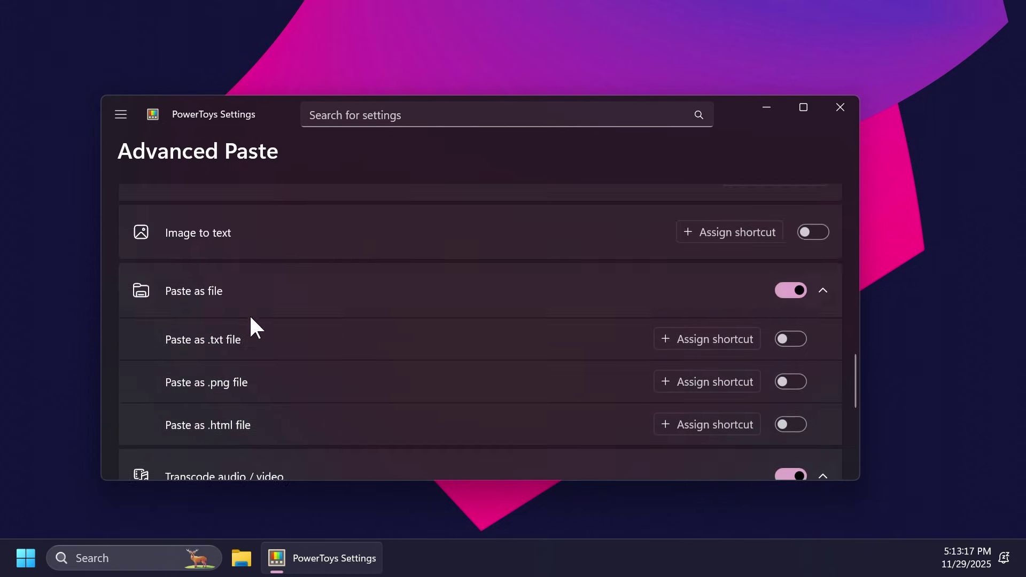
scroll(250, 321, "down", 2)
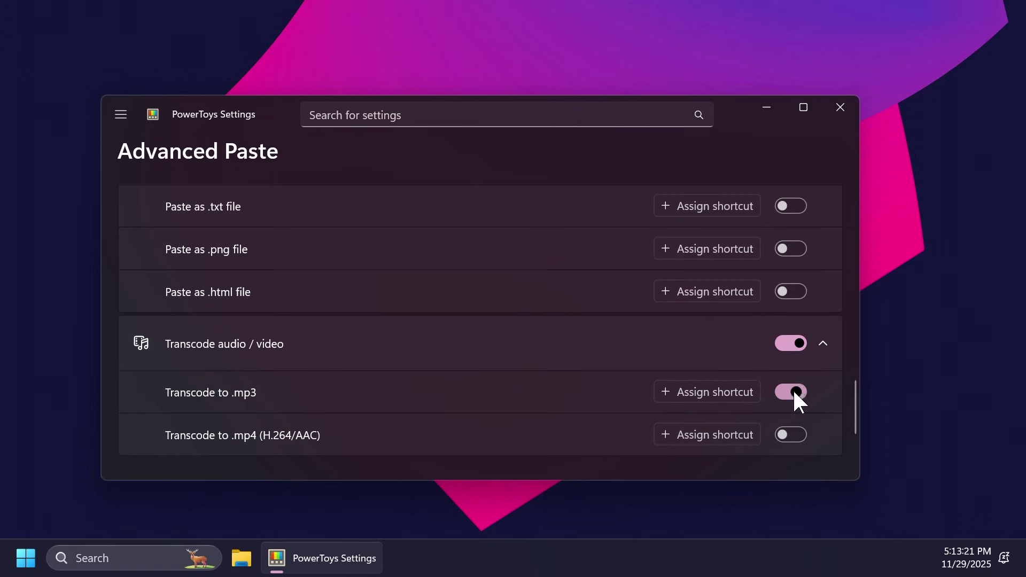
scroll(307, 339, "up", 4)
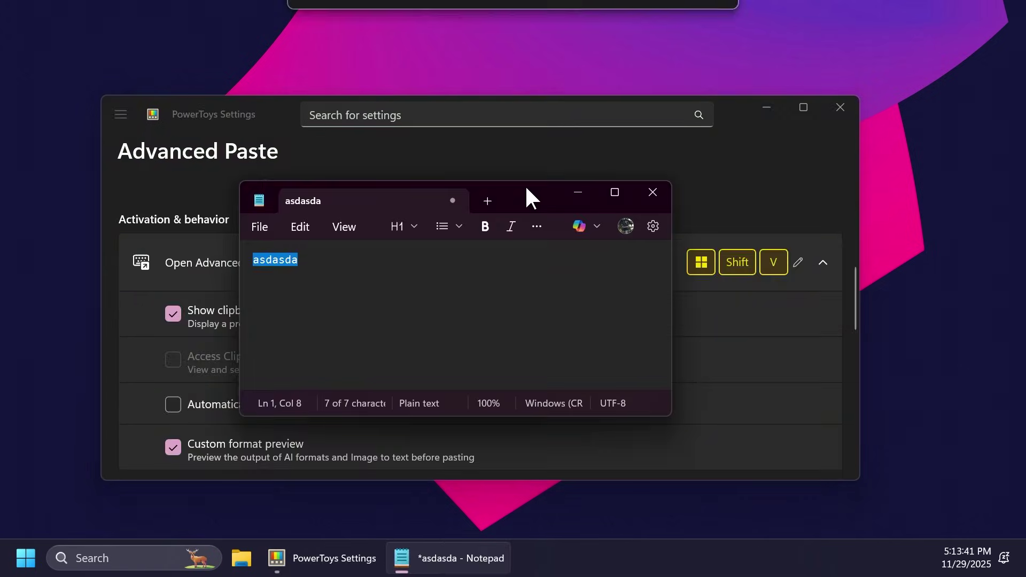
- Replace the Notepad text with "tech based", copy all of it and close Notepad
left_click(325, 261)
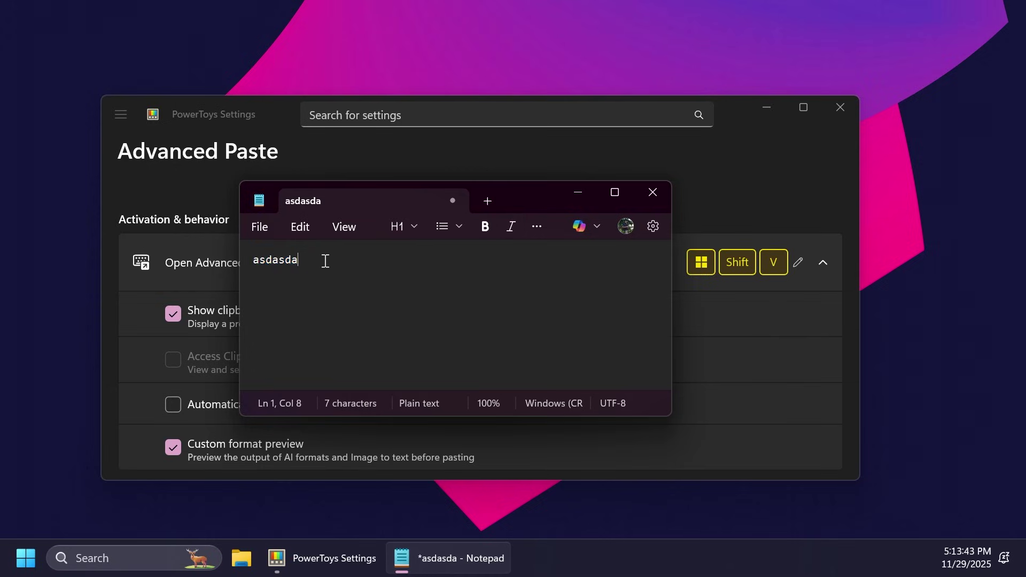
type("sdasda")
key("ctrl+a")
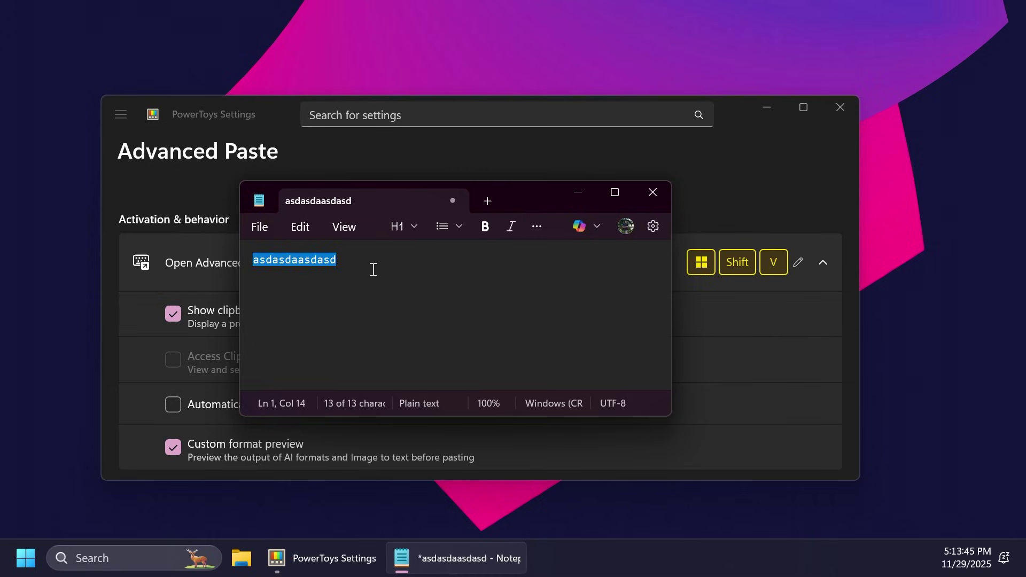
type("tech based")
key("ctrl+a")
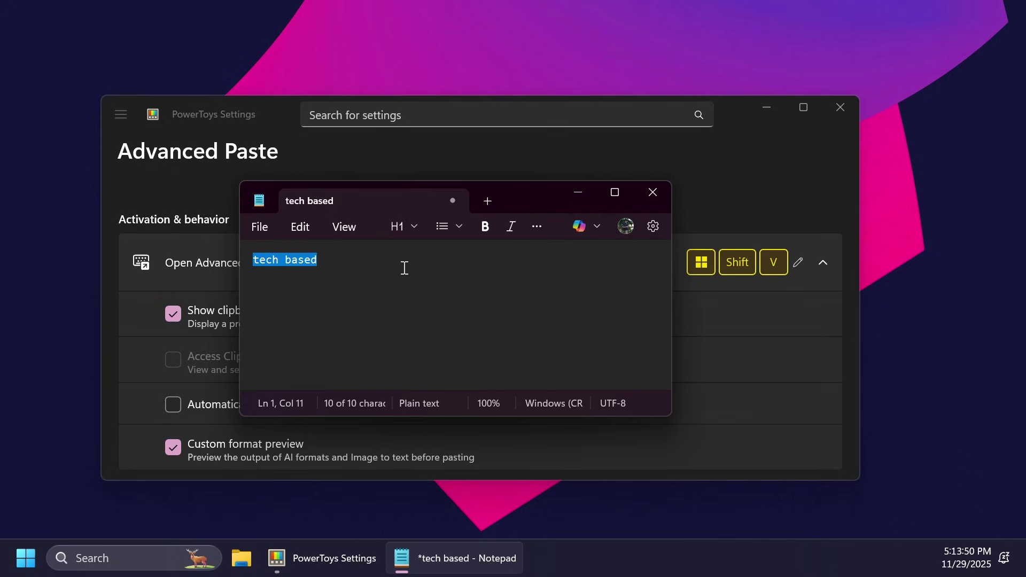
left_click(653, 193)
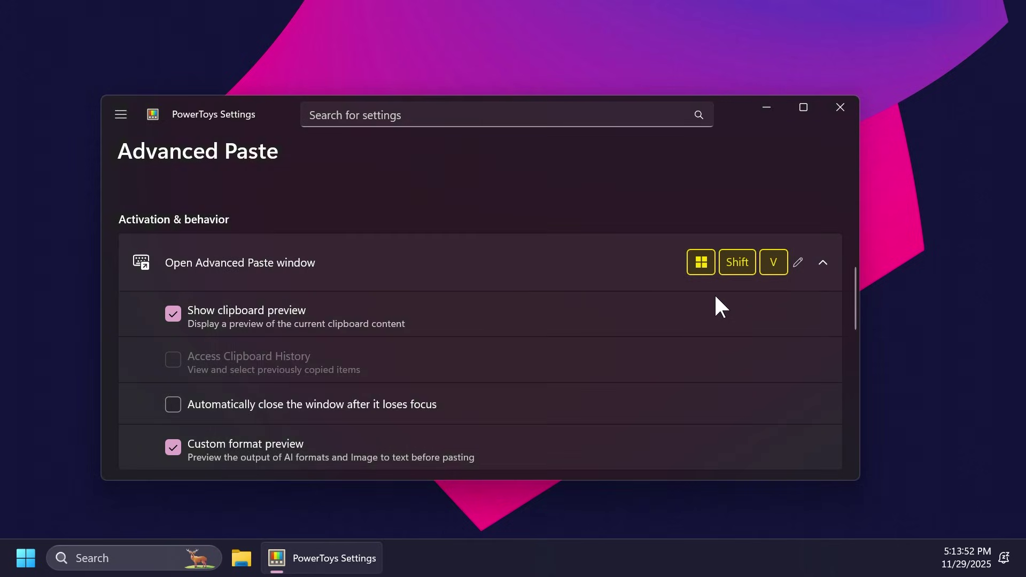
- Open the Advanced Paste window, inspect the clipboard preview and paste formats, reposition the window and close it
key("super+shift+v")
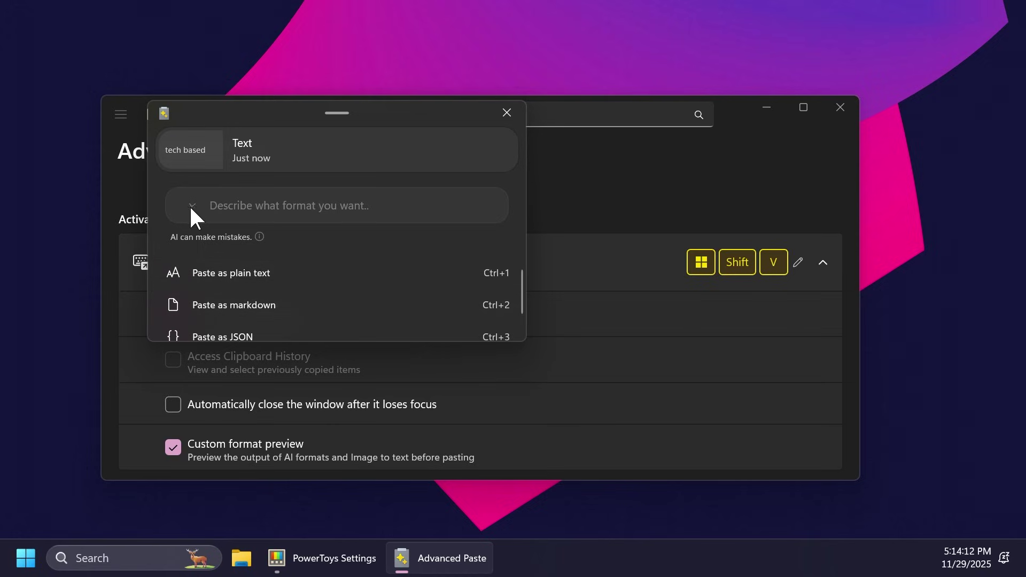
left_click_drag(351, 114, 295, 195)
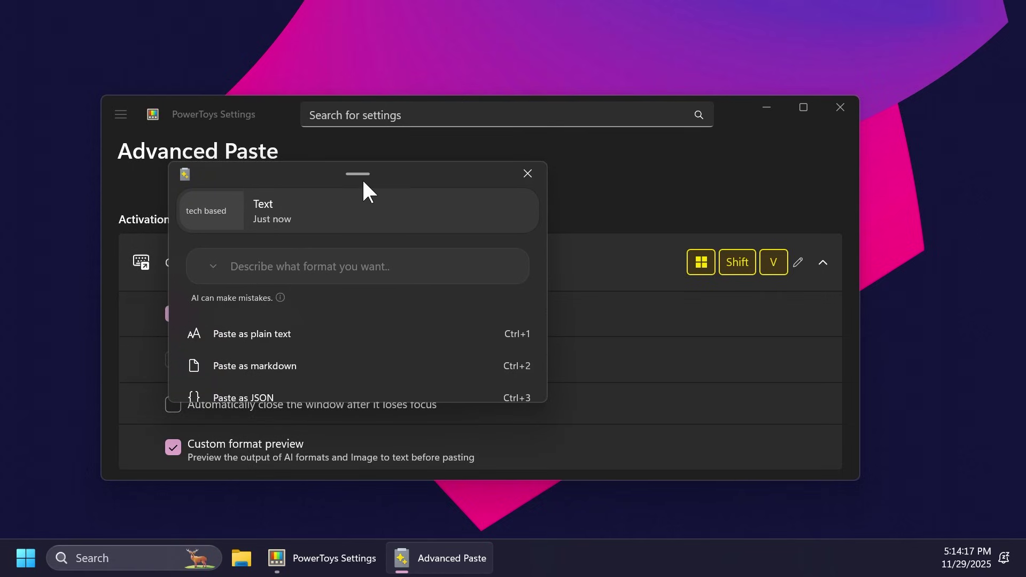
left_click(527, 173)
- Enable the Paste as .png file and Paste as .html file actions in the Advanced Paste settings
scroll(376, 313, "down", 10)
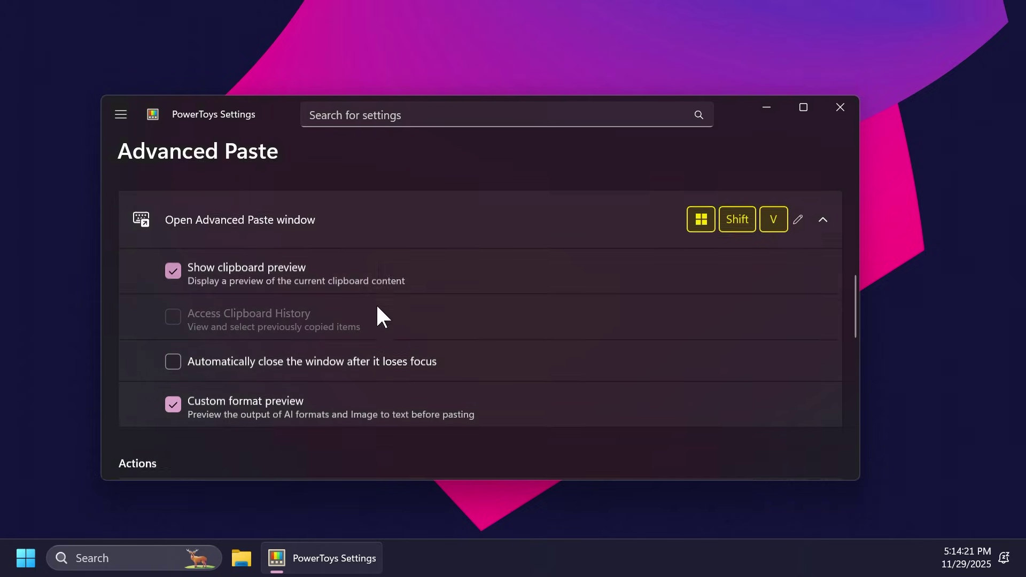
scroll(376, 313, "down", 5)
scroll(377, 313, "up", 7)
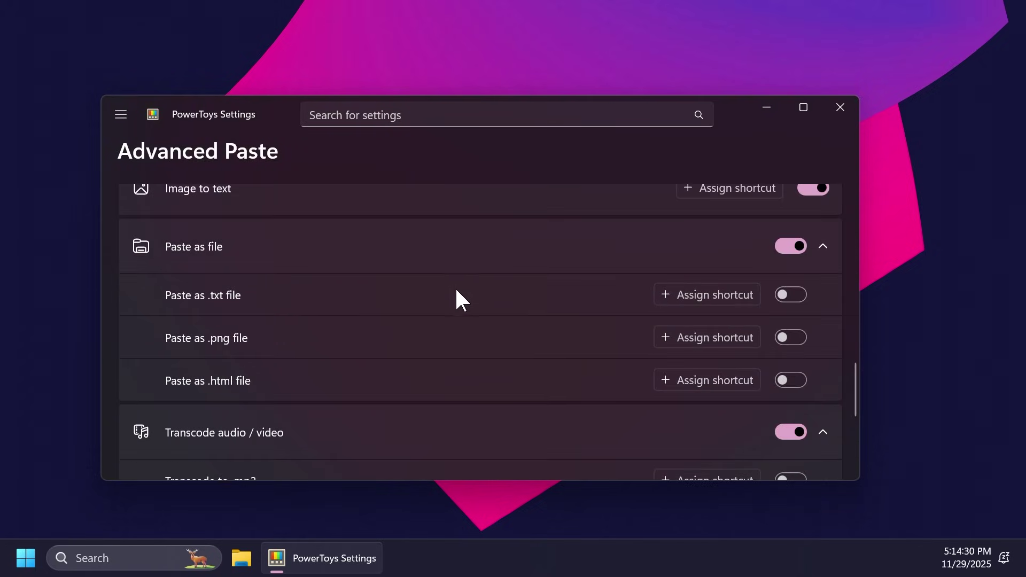
left_click(794, 336)
left_click(790, 381)
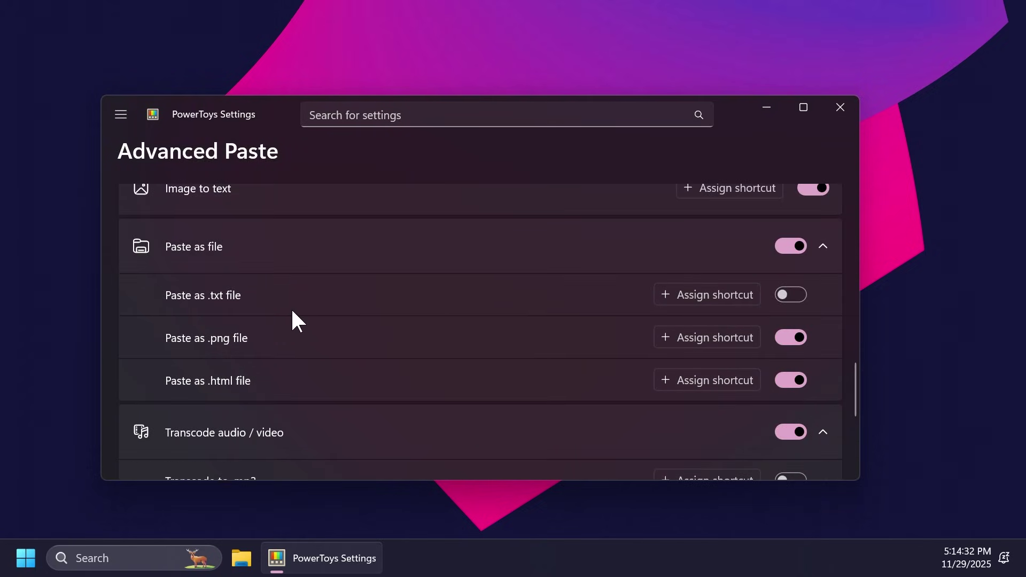
- Reopen the Advanced Paste window and review the available paste actions for the copied text
key("super+shift+v")
scroll(481, 396, "down", 1)
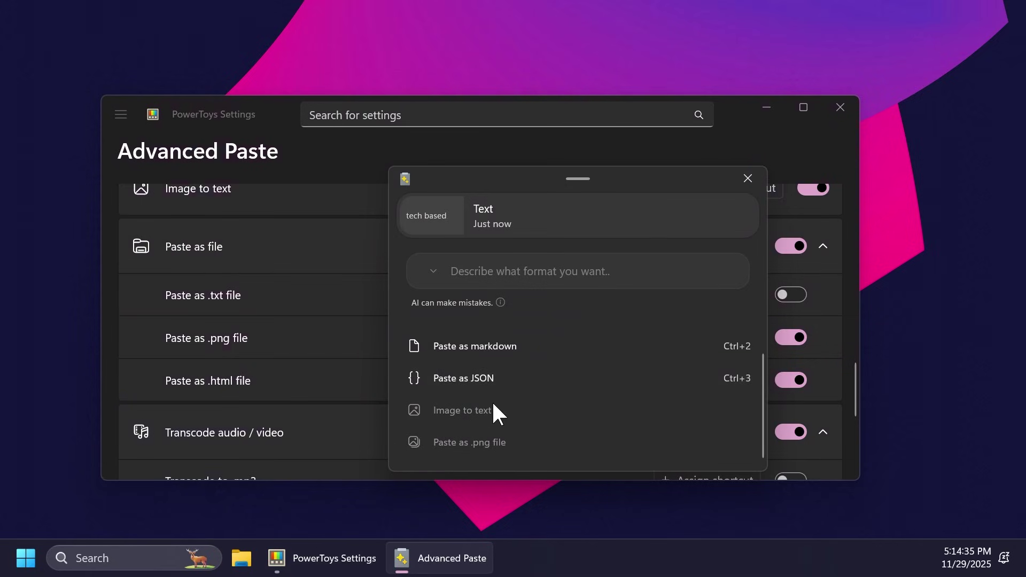
- Move the Advanced Paste window aside and set the Awake mode to Keep awake for a time interval
left_click_drag(528, 182, 404, 140)
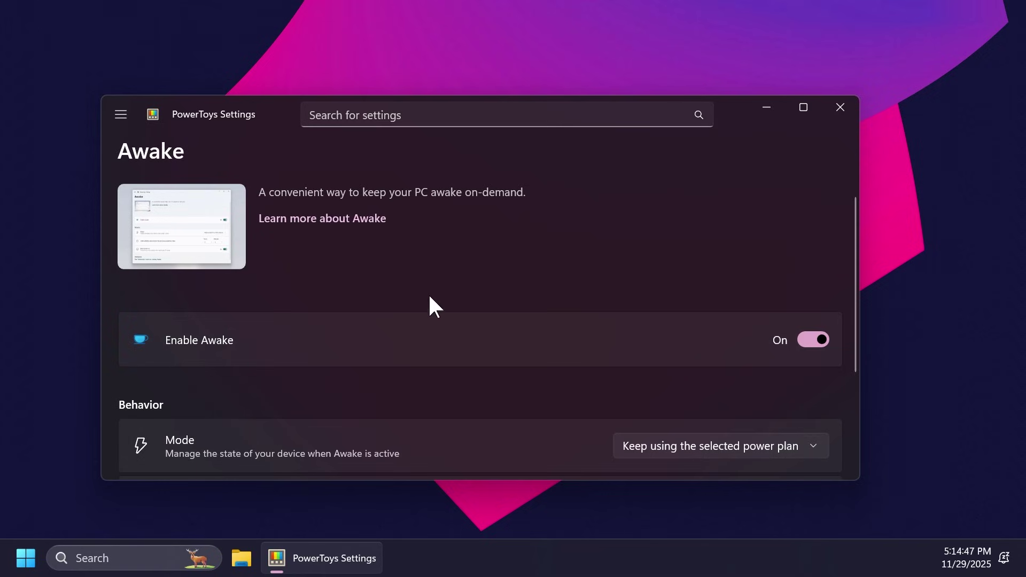
scroll(337, 307, "down", 3)
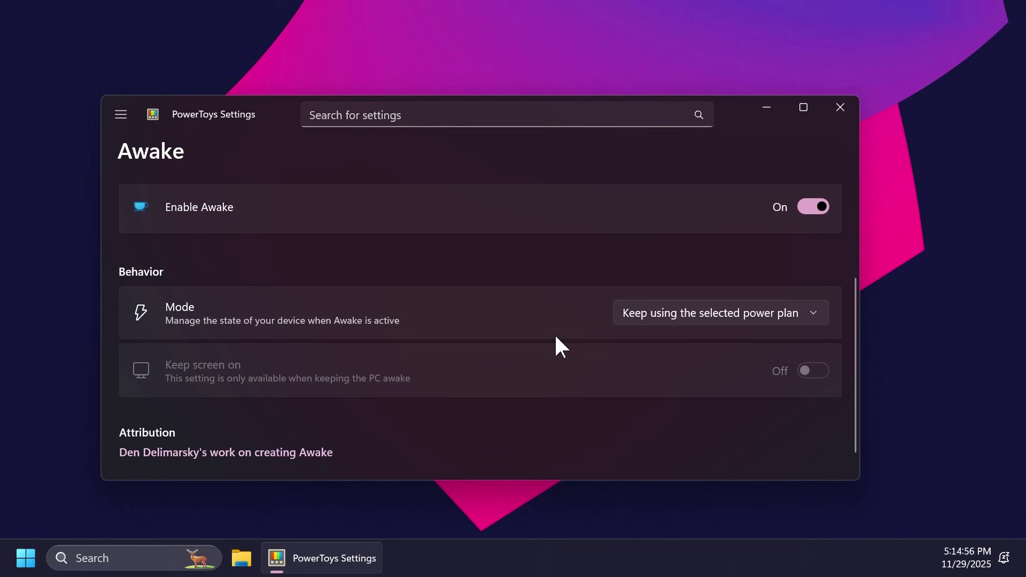
left_click(628, 320)
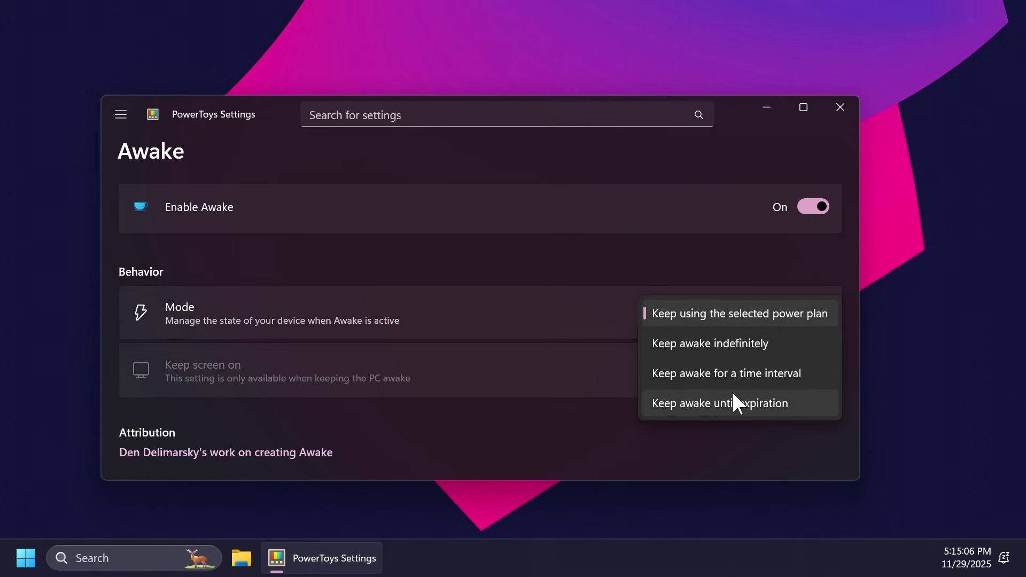
left_click(743, 380)
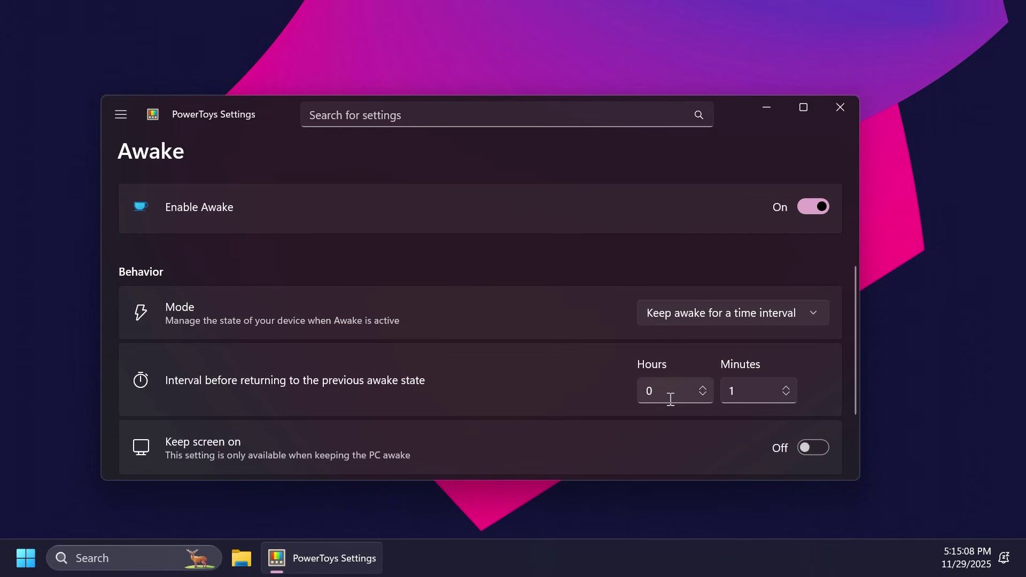
scroll(540, 288, "down", 2)
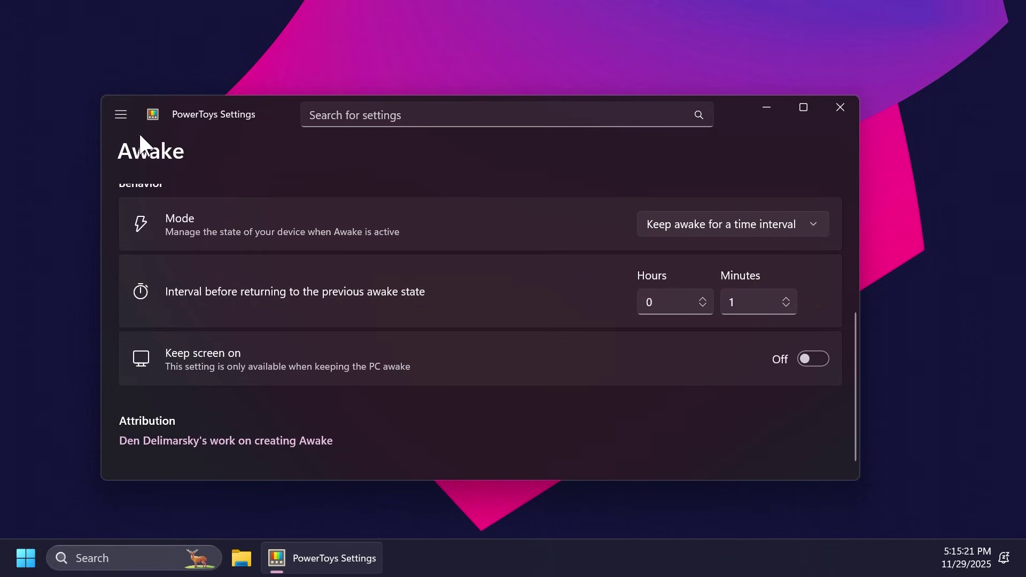
- Open the Command Palette settings page and review its introduction, enable state and activation shortcut
left_click(120, 114)
left_click(202, 291)
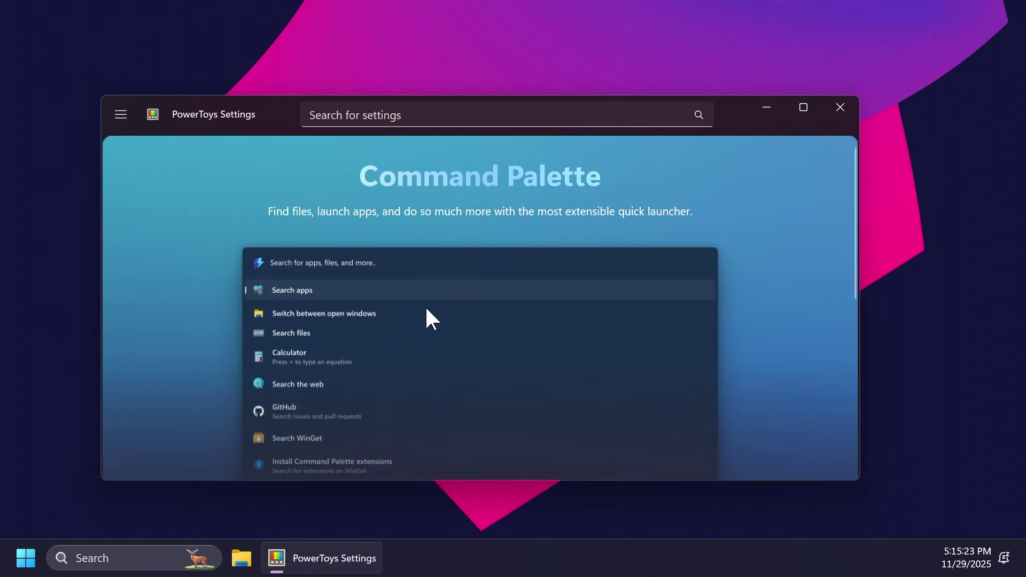
scroll(427, 309, "down", 3)
scroll(426, 316, "up", 5)
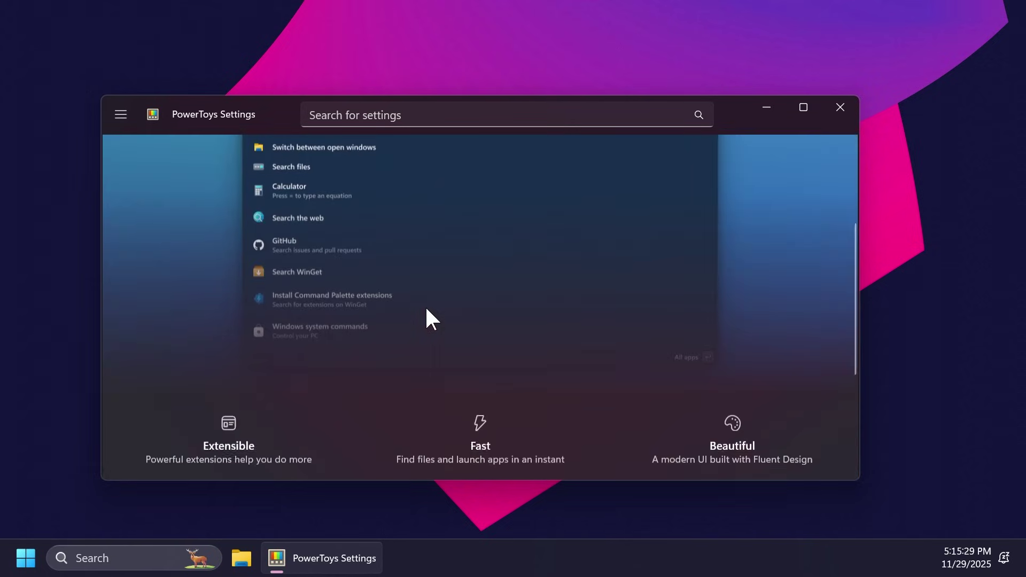
scroll(405, 241, "down", 4)
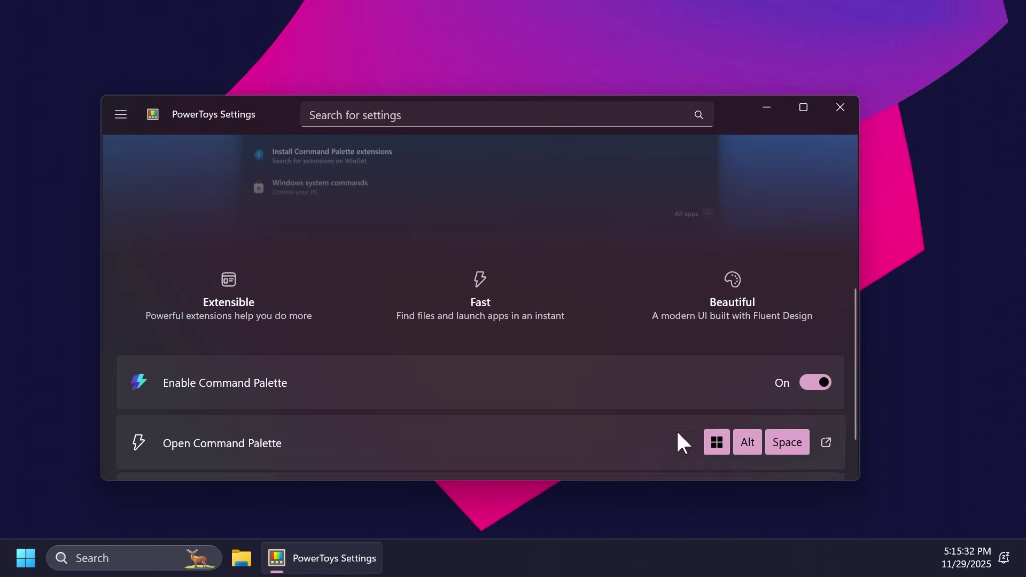
- Launch Command Palette and search the web for "tech based" in Microsoft Edge
key("super+alt+space")
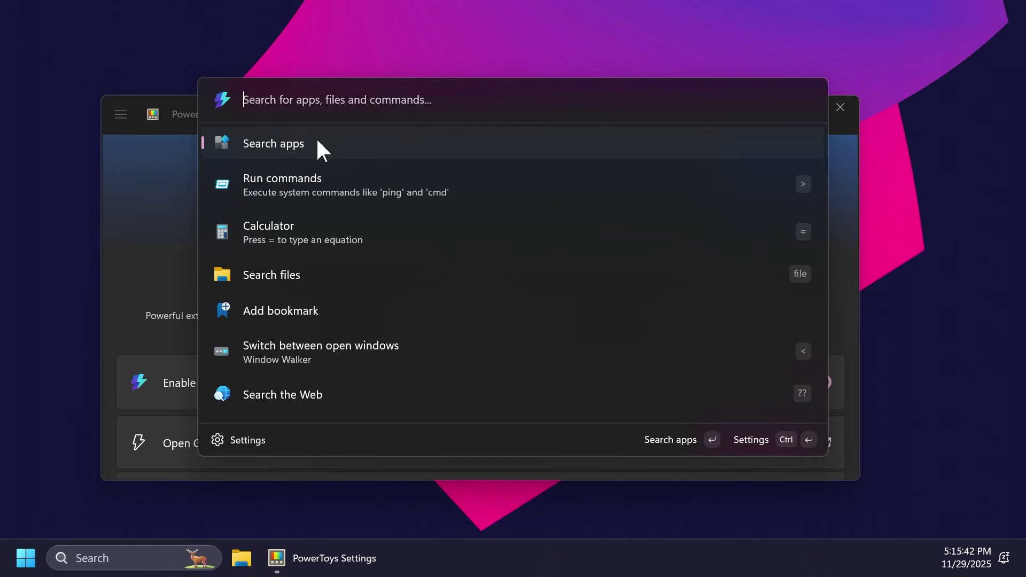
type("tech based")
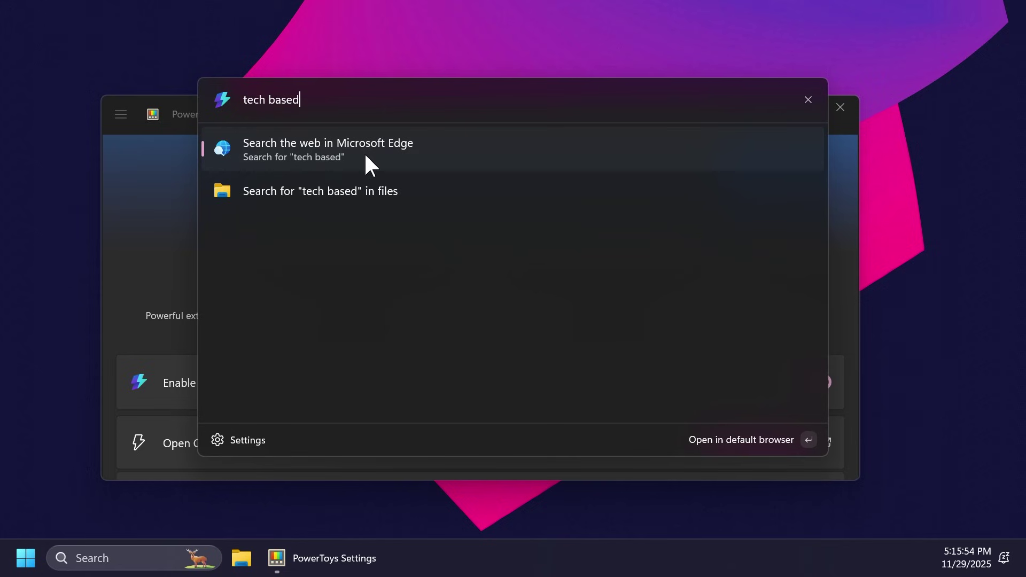
left_click(313, 158)
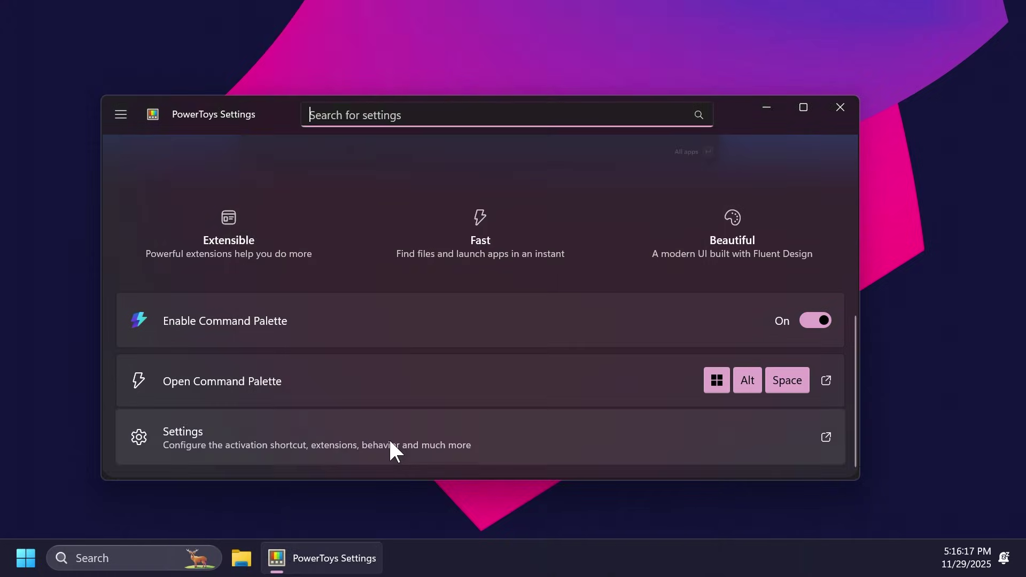
- Open Command Palette's own settings and review the general activation, behavior and developer options
left_click(389, 438)
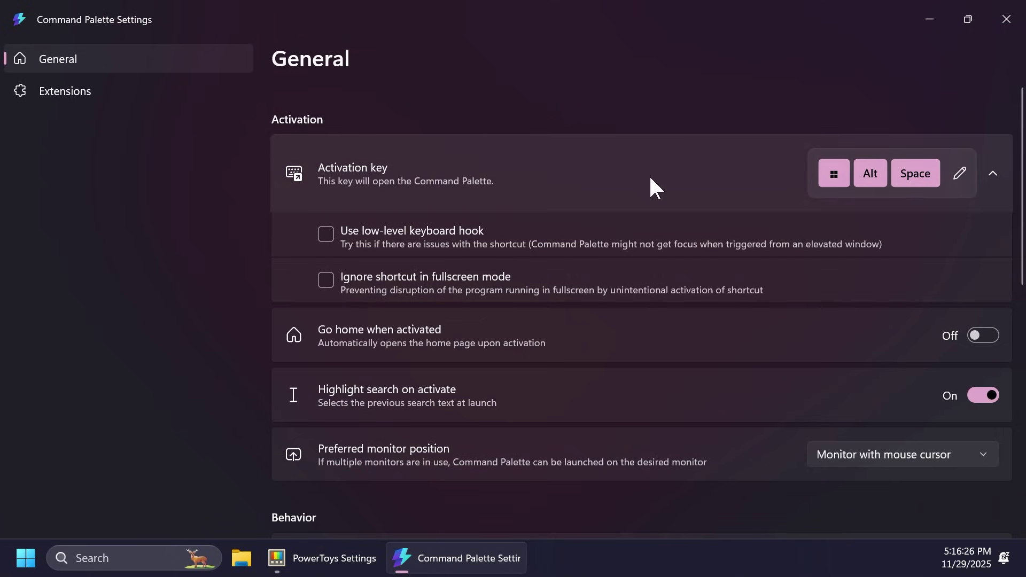
scroll(506, 172, "down", 8)
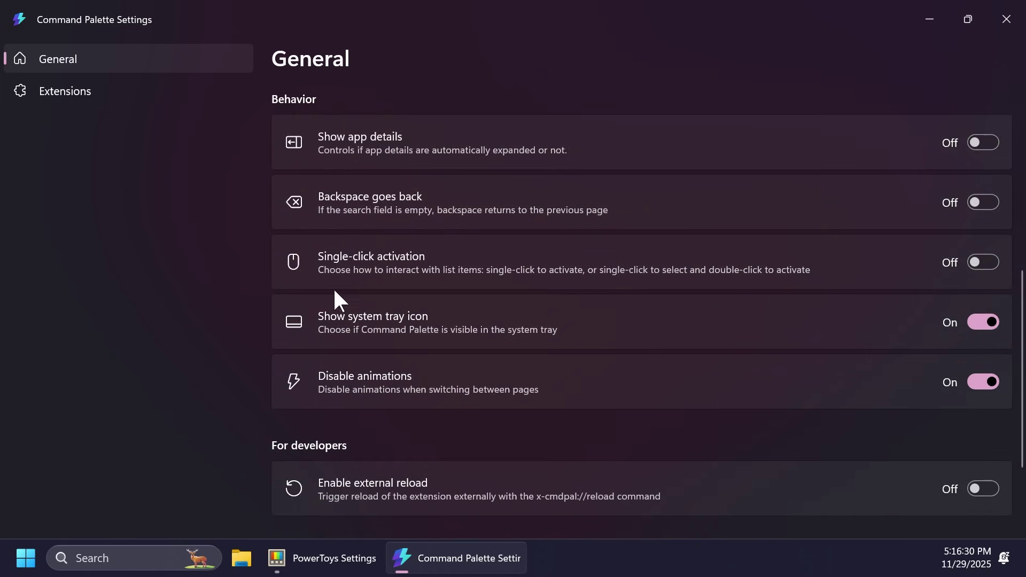
scroll(433, 249, "down", 1)
scroll(442, 248, "down", 1)
scroll(455, 278, "up", 2)
- Review the list of installed Command Palette extensions
left_click(64, 90)
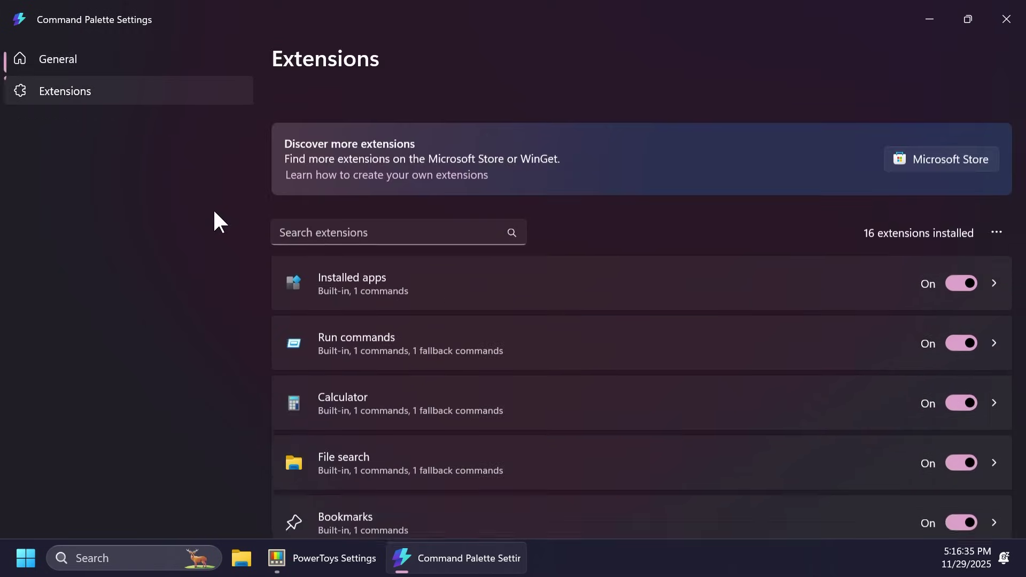
scroll(458, 268, "down", 10)
scroll(456, 274, "up", 10)
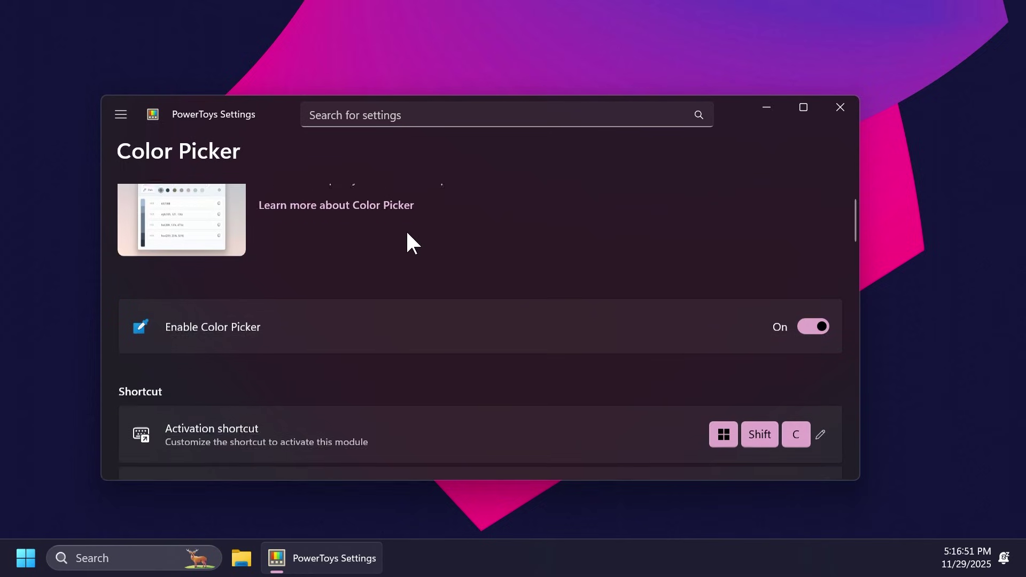
- Review Color Picker's shortcut settings and activation behavior choices, keeping Pick a color first
scroll(409, 238, "down", 5)
scroll(352, 299, "up", 5)
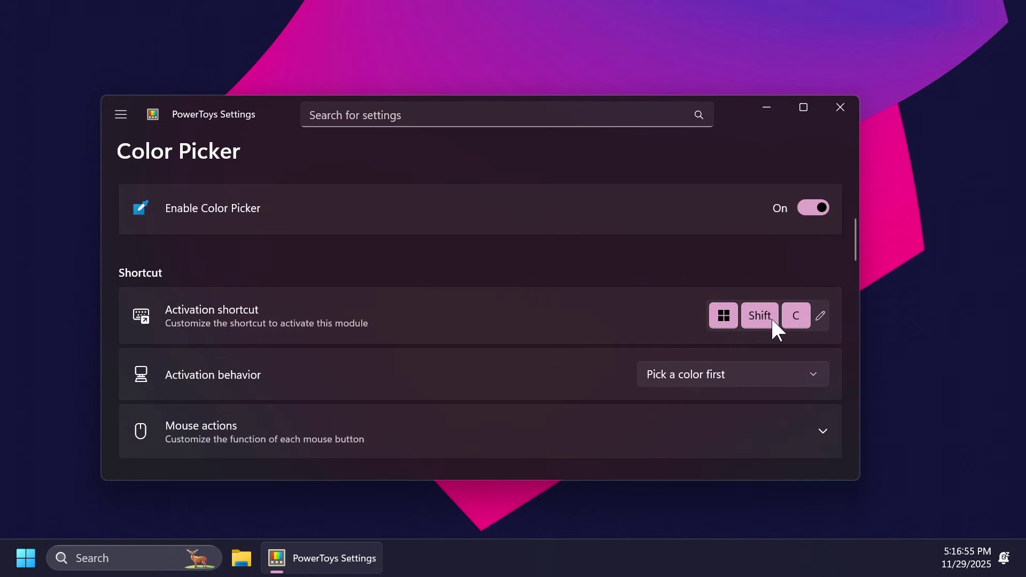
scroll(373, 283, "down", 2)
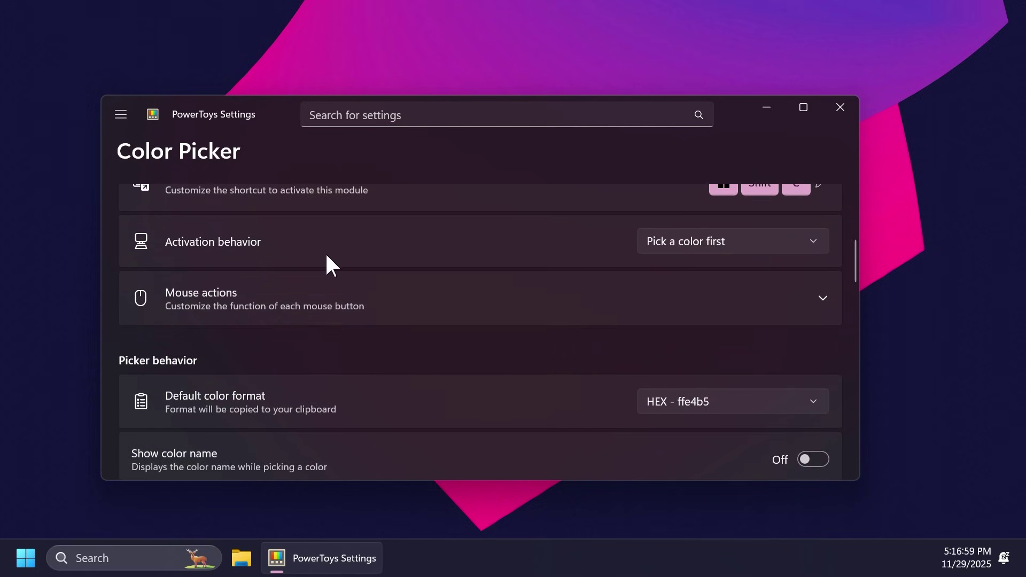
left_click(701, 242)
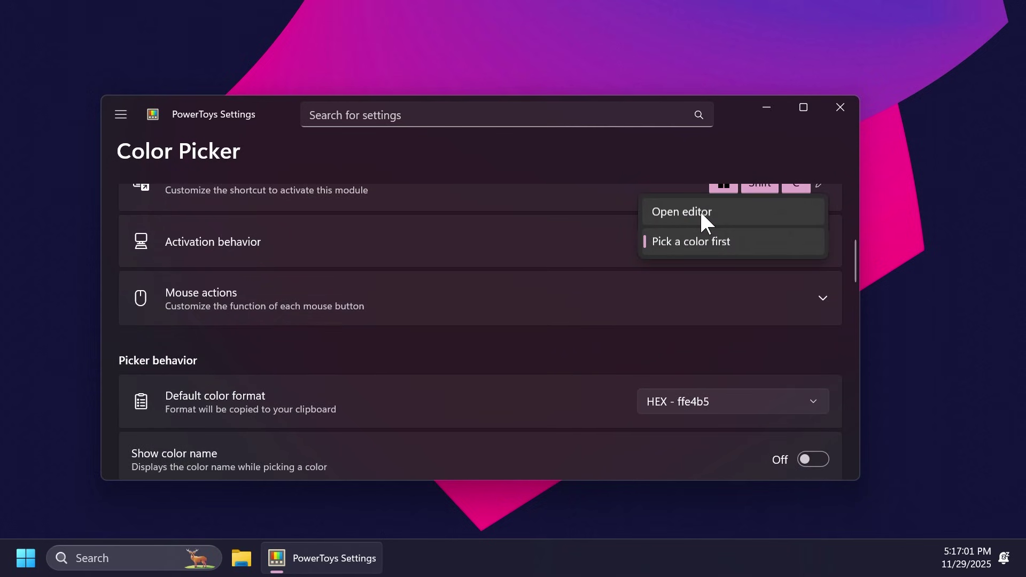
left_click(704, 243)
- Enable the HSV, CMYK, HSB, HSI, HWB, NCol, CIEXYZ and CIELAB color formats for Color Picker
scroll(209, 271, "down", 6)
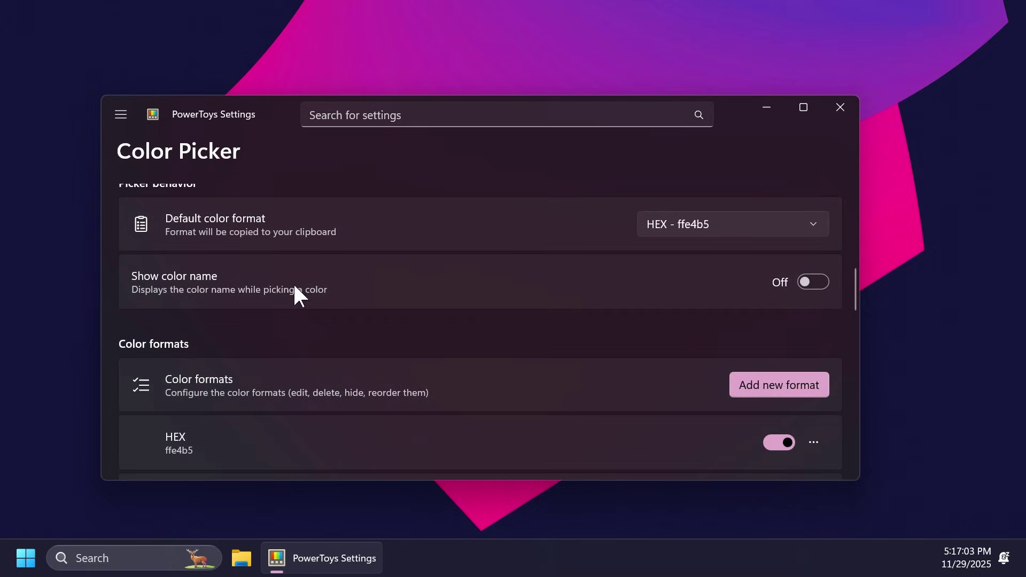
scroll(206, 259, "up", 1)
scroll(206, 259, "down", 3)
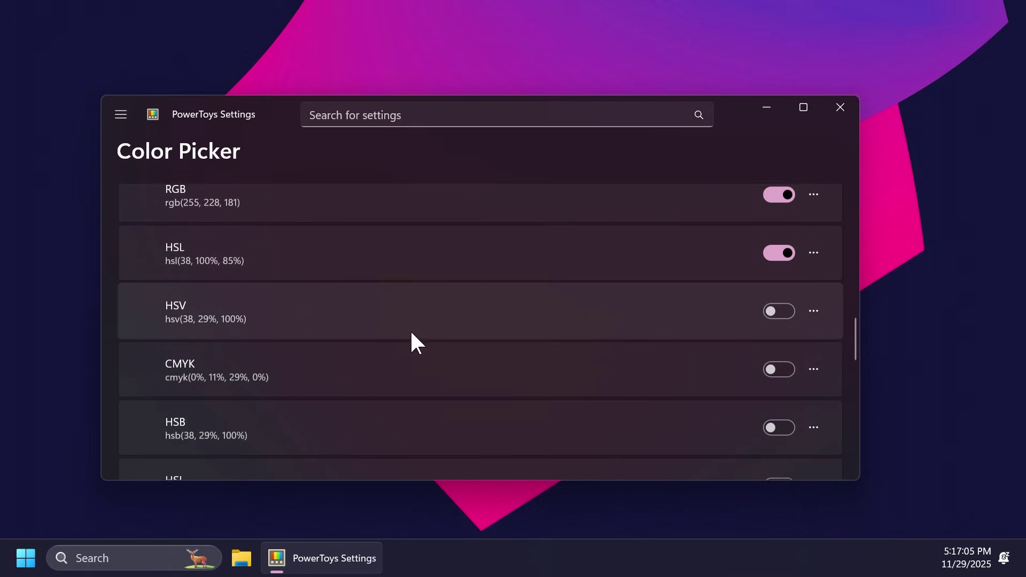
left_click(781, 308)
key("Escape")
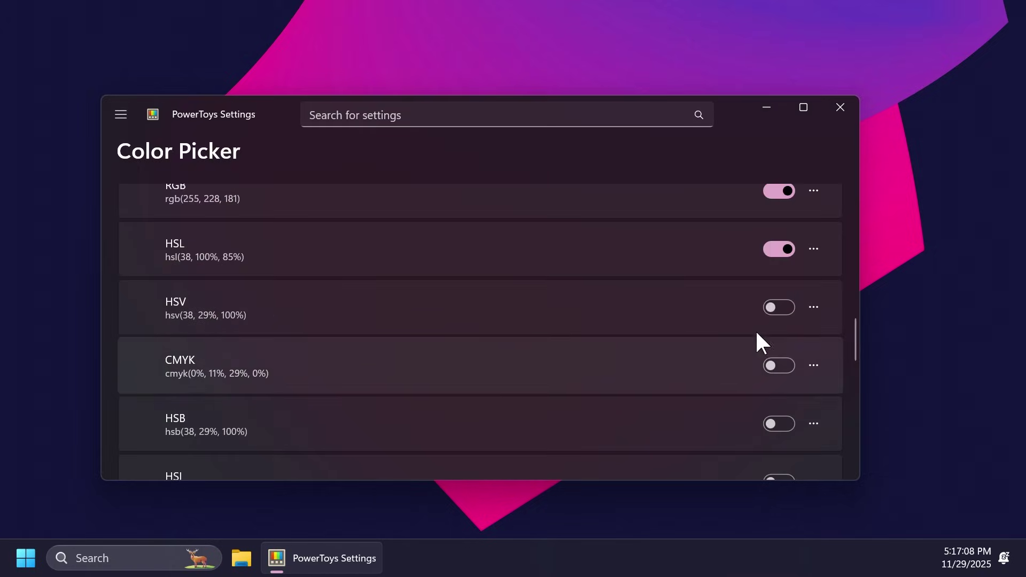
left_click(780, 366)
scroll(675, 339, "down", 2)
left_click(780, 364)
scroll(785, 359, "down", 1)
left_click(780, 334)
scroll(756, 333, "down", 1)
left_click(779, 317)
left_click(779, 377)
left_click(779, 434)
scroll(701, 378, "down", 2)
left_click(779, 355)
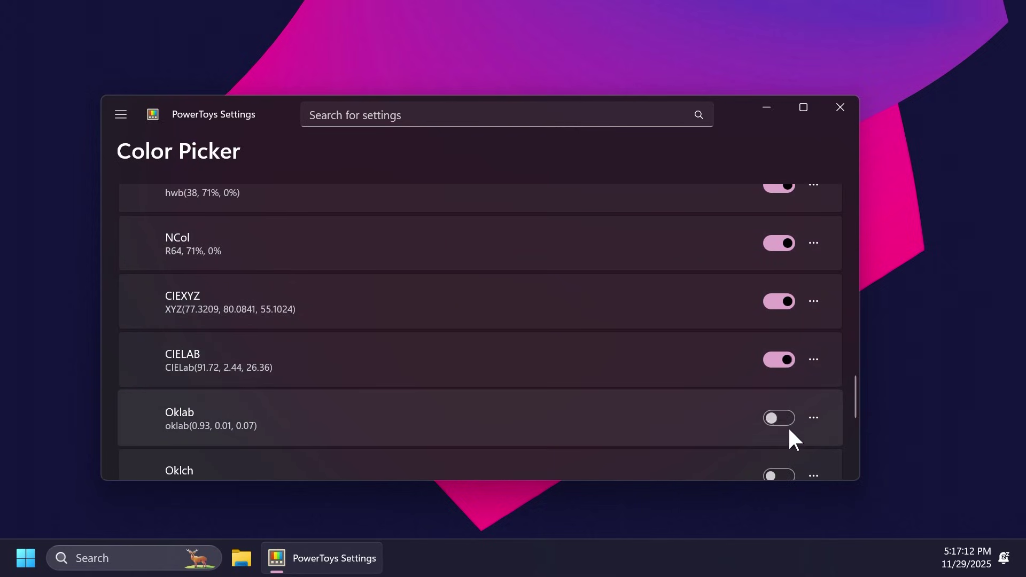
- Enable Oklab, Oklch and the remaining color formats at the end of the Color Picker format list
left_click(748, 420)
left_click(621, 454)
scroll(657, 362, "down", 2)
scroll(695, 347, "down", 1)
left_click(777, 344)
left_click(652, 447)
left_click(780, 402)
scroll(727, 374, "down", 3)
left_click(780, 287)
left_click(779, 344)
scroll(431, 304, "up", 20)
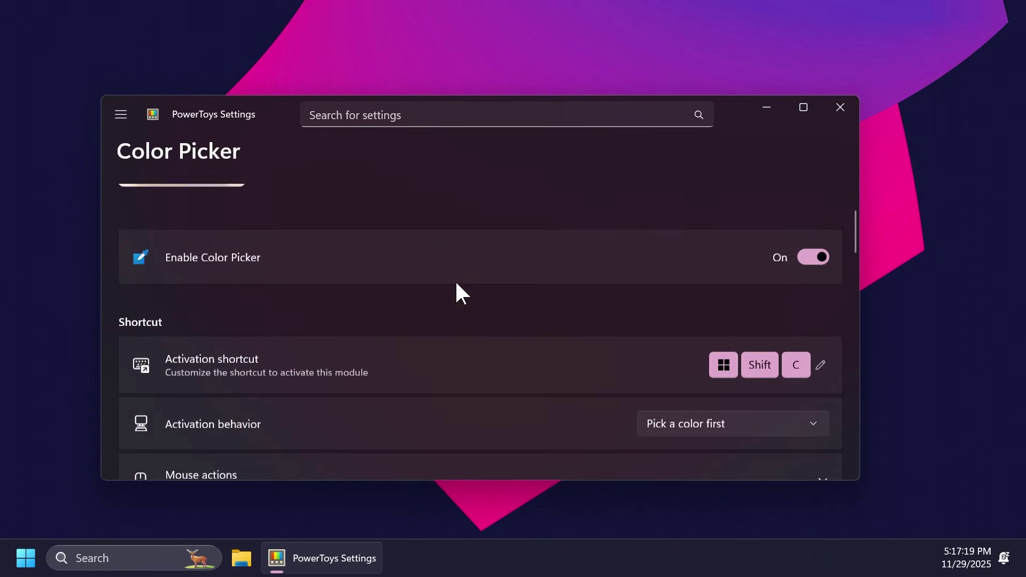
- Pick the dark blue of the desktop wallpaper with Color Picker, review its color values and close the Color Picker window
key("super+shift+c")
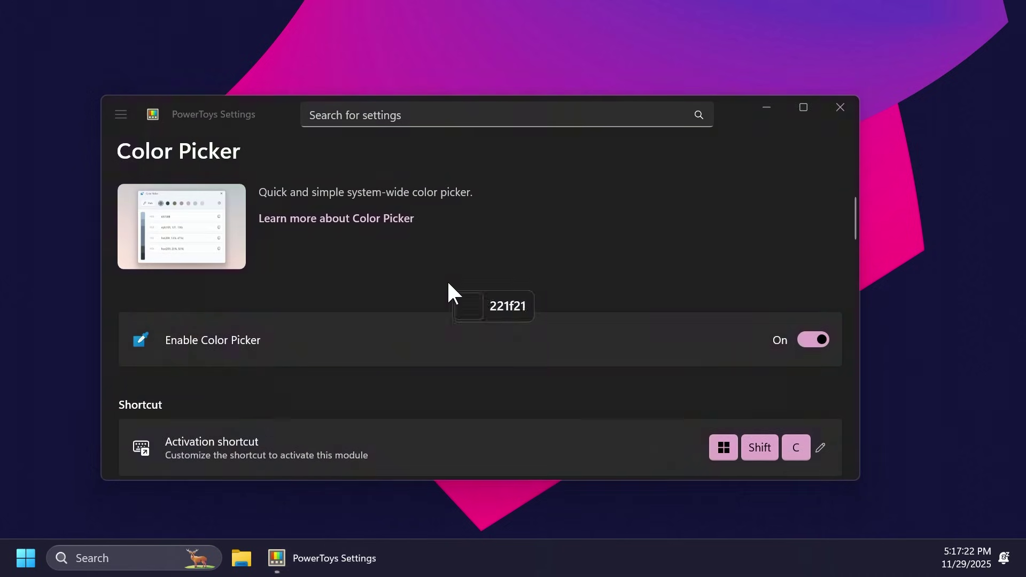
left_click(106, 50)
scroll(412, 281, "down", 10)
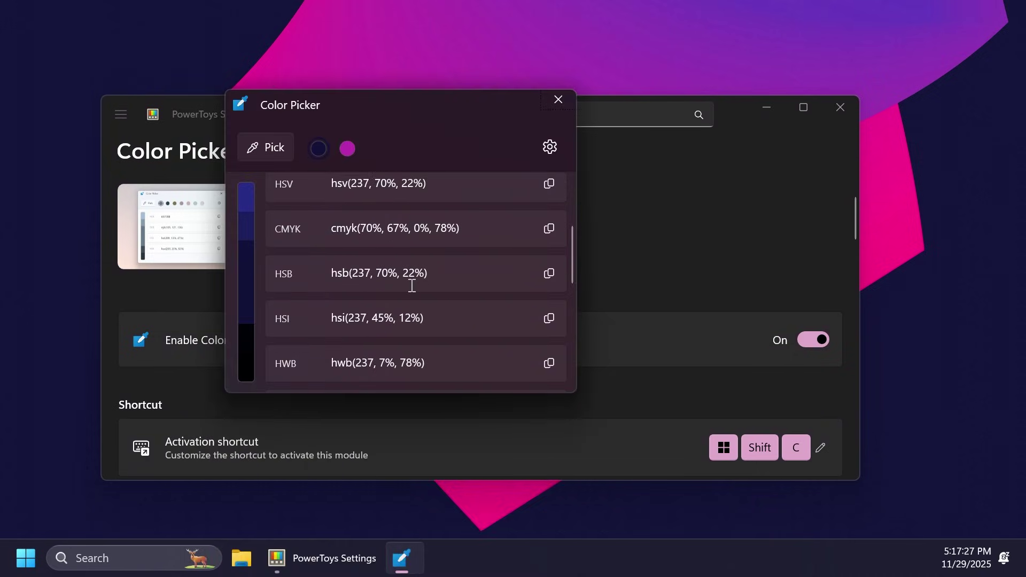
scroll(411, 286, "up", 10)
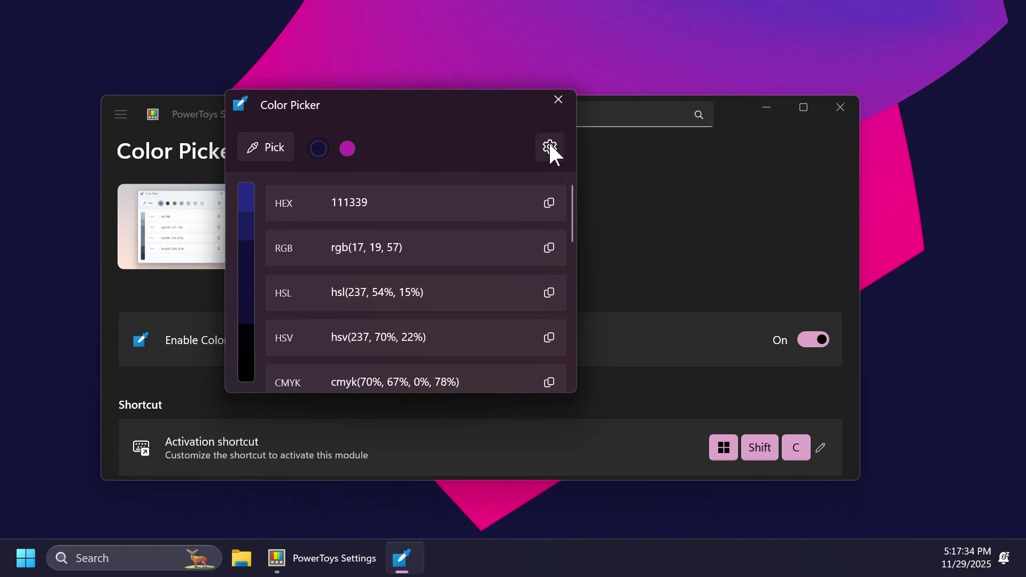
left_click(614, 171)
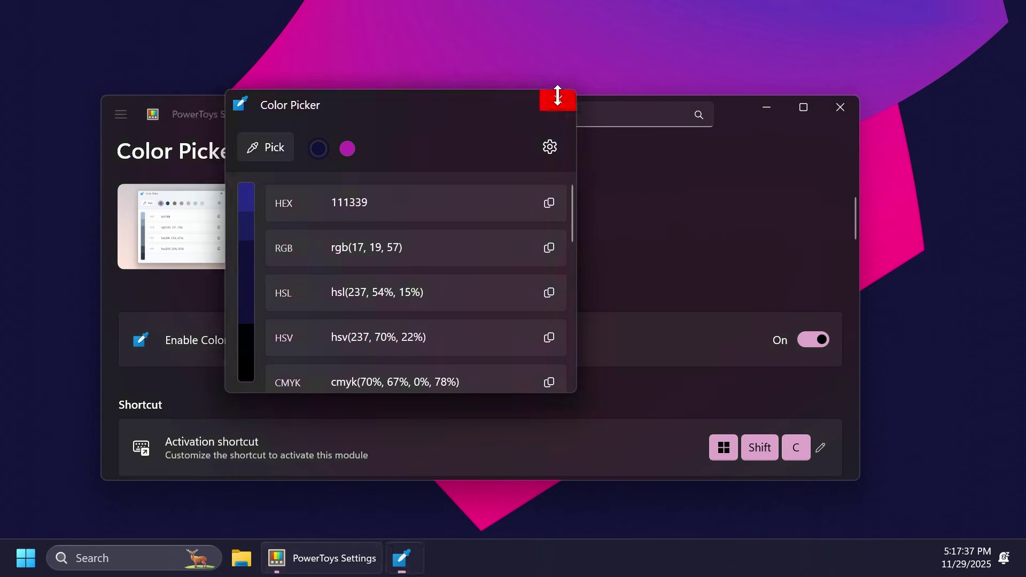
left_click(558, 100)
- Review the Light Switch page, including its theme toggle shortcut, schedule mode and behavior settings
scroll(389, 315, "down", 3)
scroll(406, 358, "down", 5)
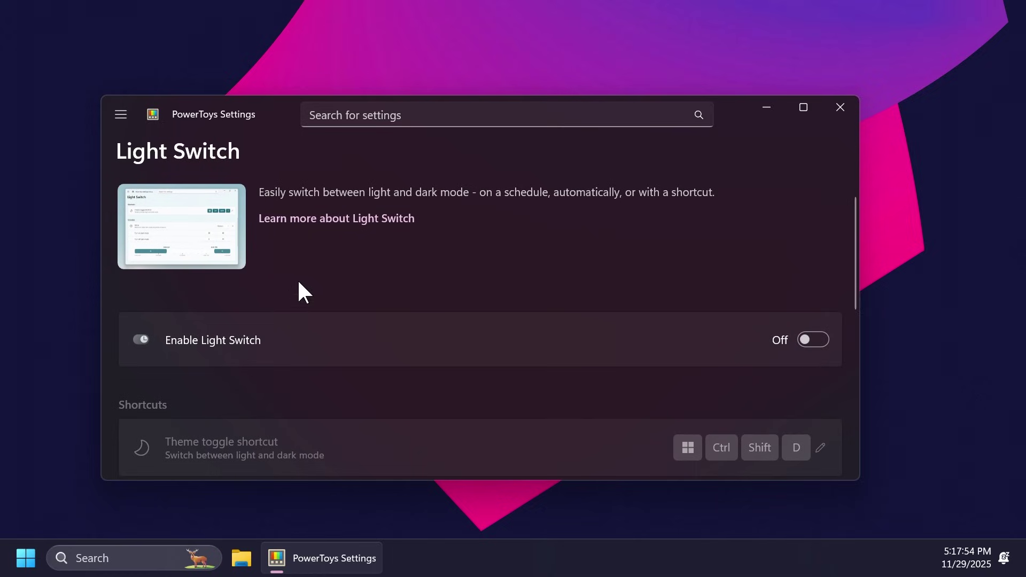
scroll(297, 293, "down", 5)
scroll(298, 289, "up", 2)
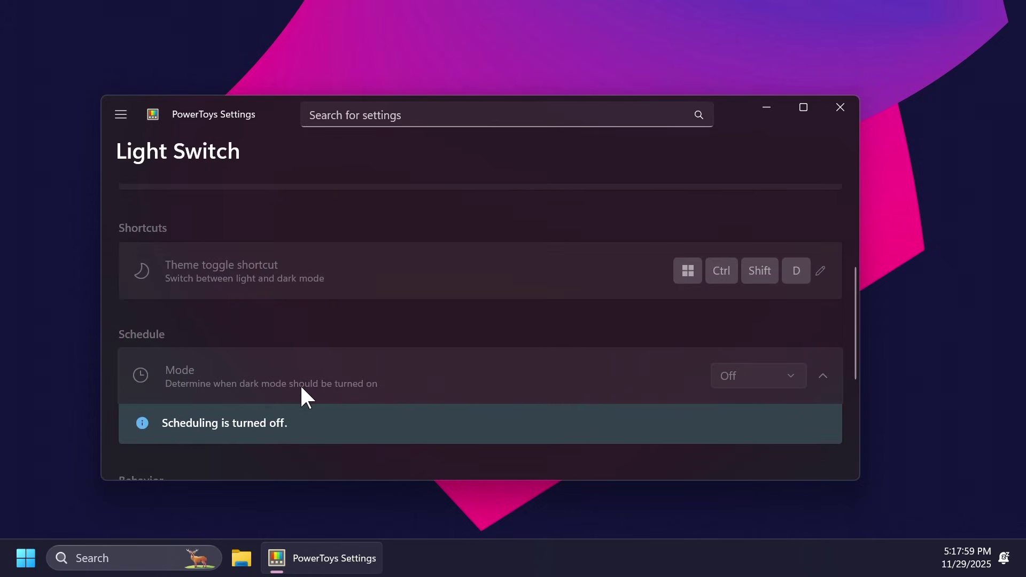
scroll(302, 395, "down", 4)
scroll(220, 378, "up", 7)
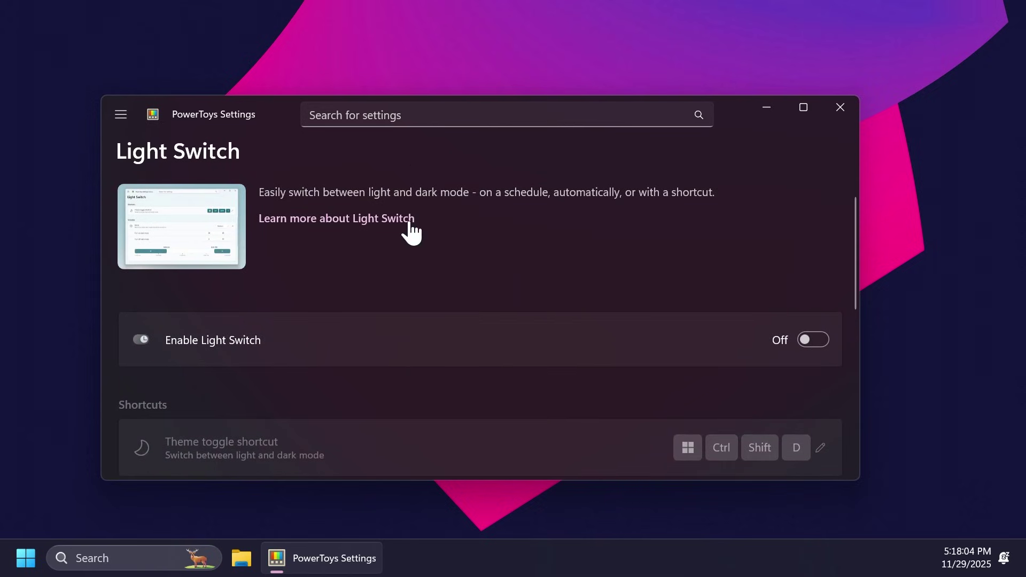
- Open the PowerToys Run page, launch PowerToys Run to examine its plugin keywords, and dismiss the launcher
left_click(119, 117)
scroll(229, 342, "down", 3)
left_click(229, 348)
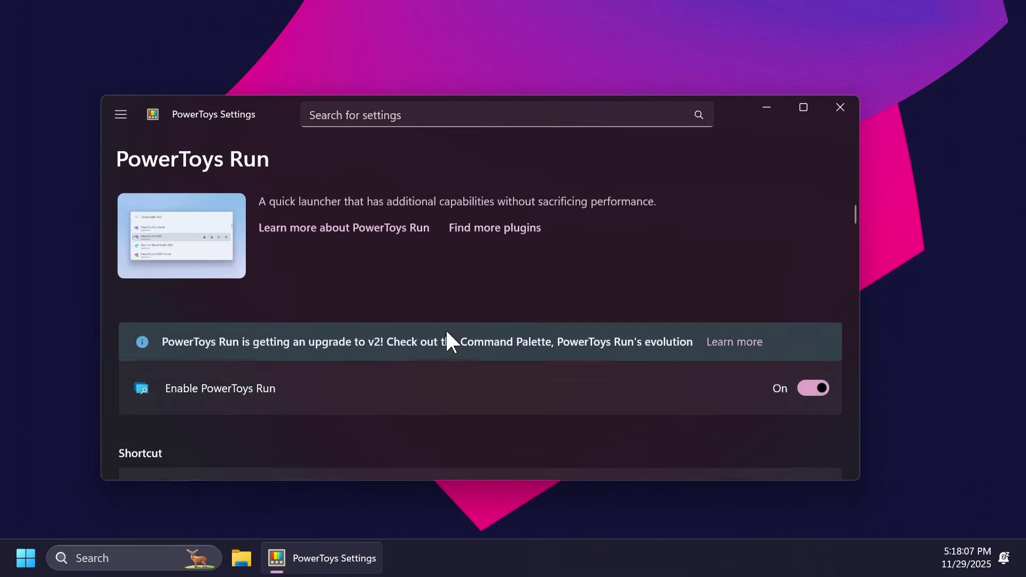
scroll(447, 333, "down", 2)
key("alt+space")
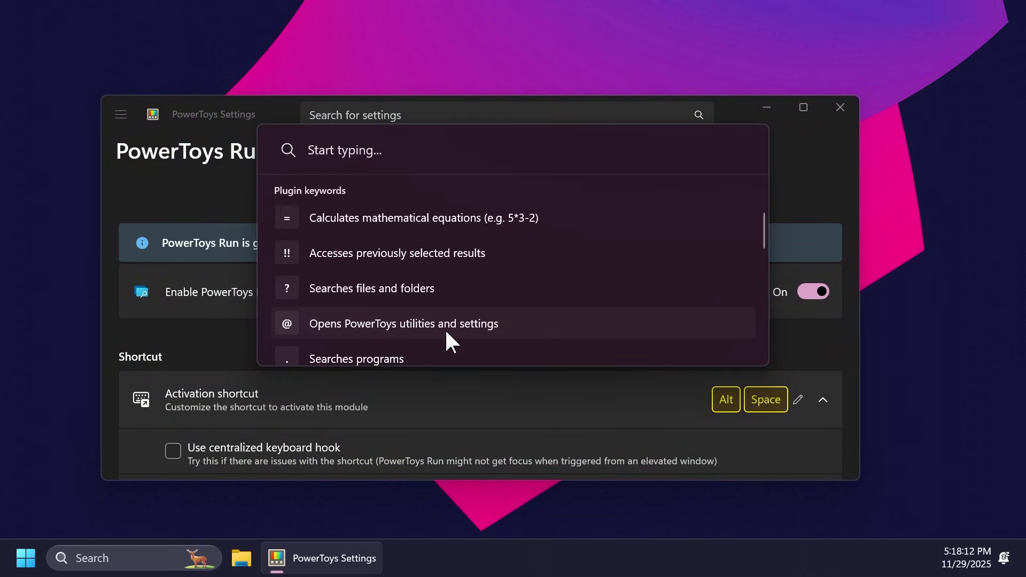
scroll(451, 281, "down", 5)
scroll(450, 281, "up", 5)
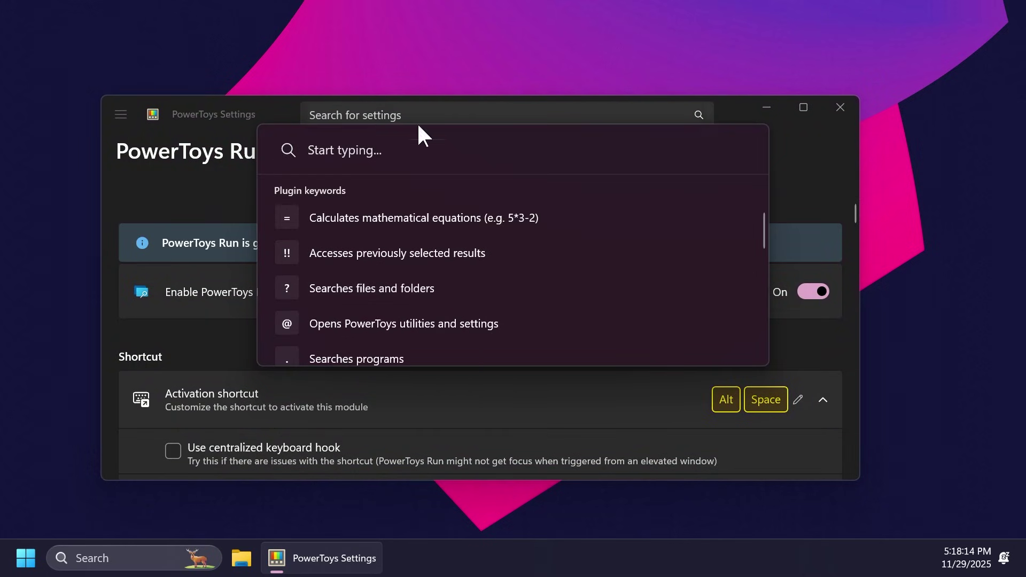
left_click(203, 110)
- Review the PowerToys Run settings from the search and results options down to the Plugins section
scroll(321, 286, "down", 3)
scroll(299, 251, "down", 2)
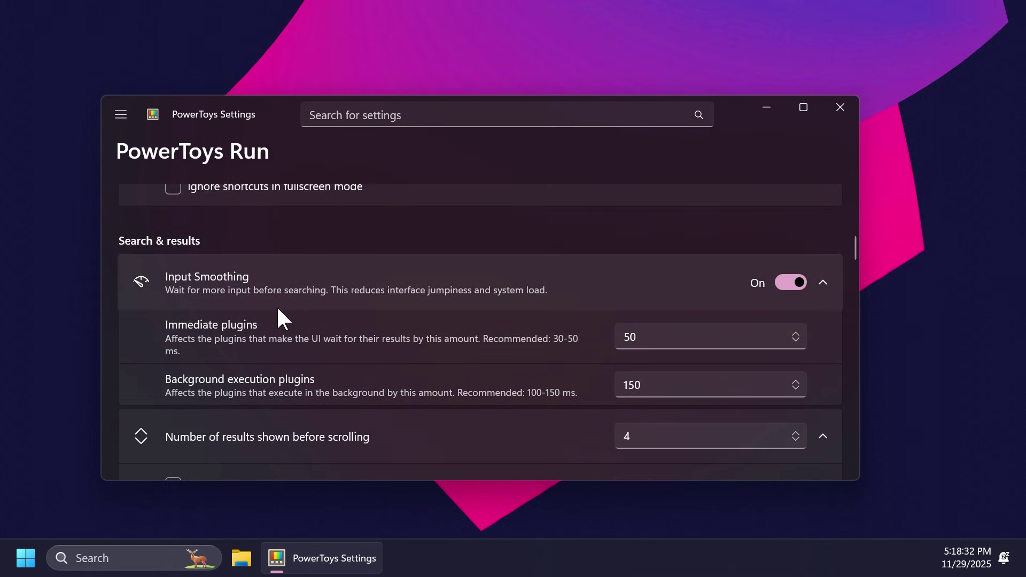
scroll(330, 255, "down", 11)
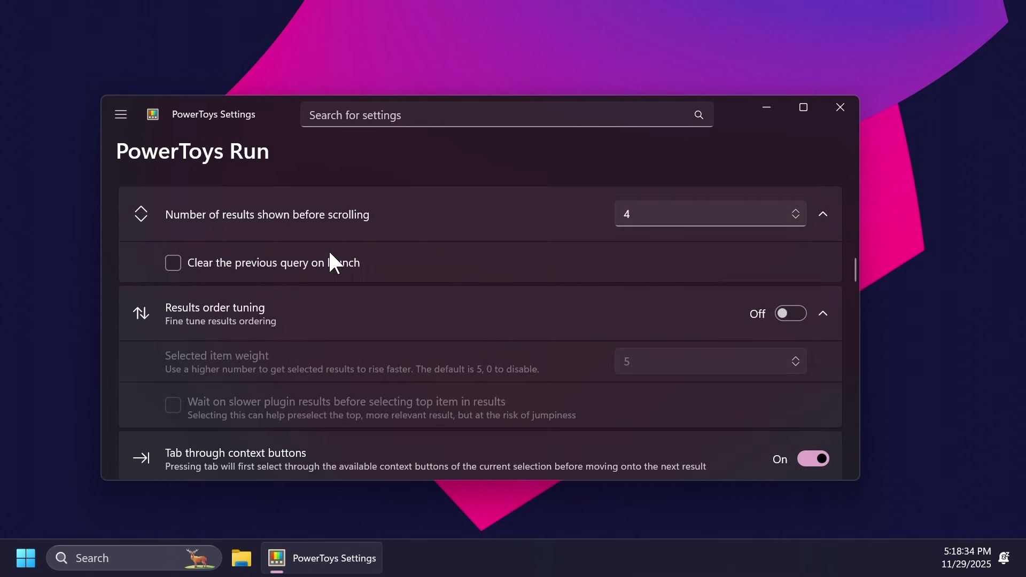
scroll(358, 277, "down", 5)
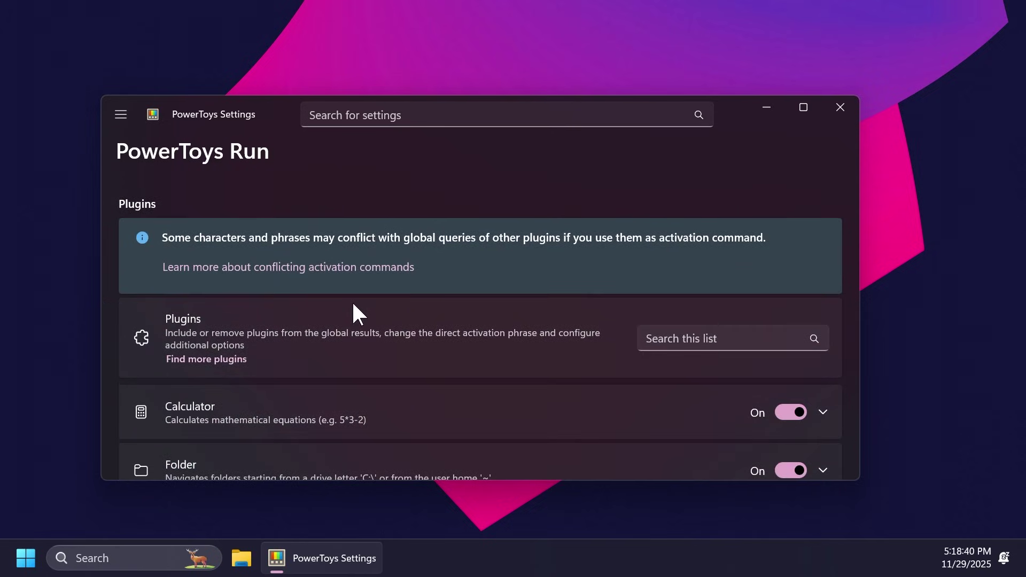
- Launch PowerToys Run, calculate =3+3 with its calculator plugin, and dismiss the launcher
key("alt+space")
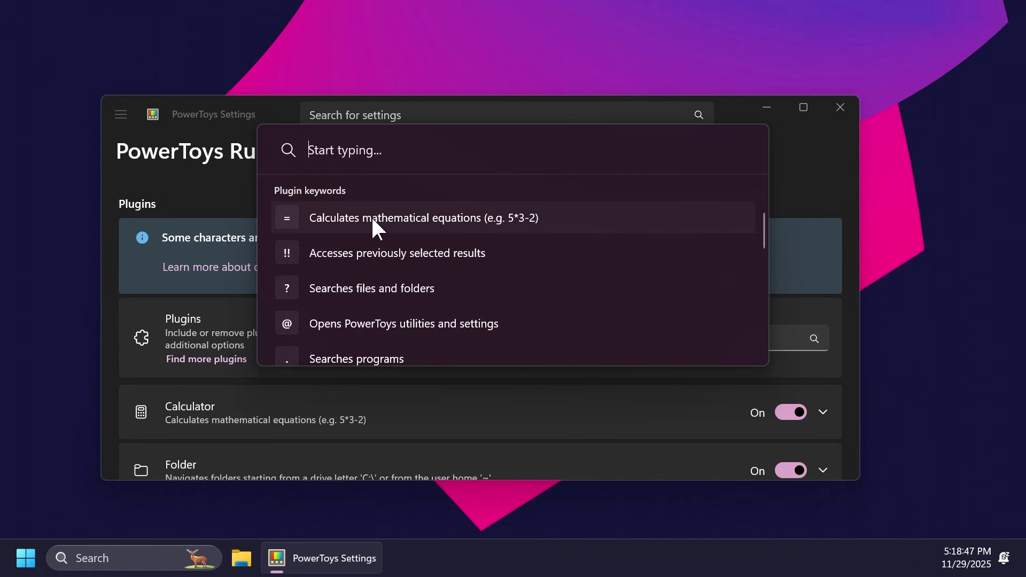
type("=")
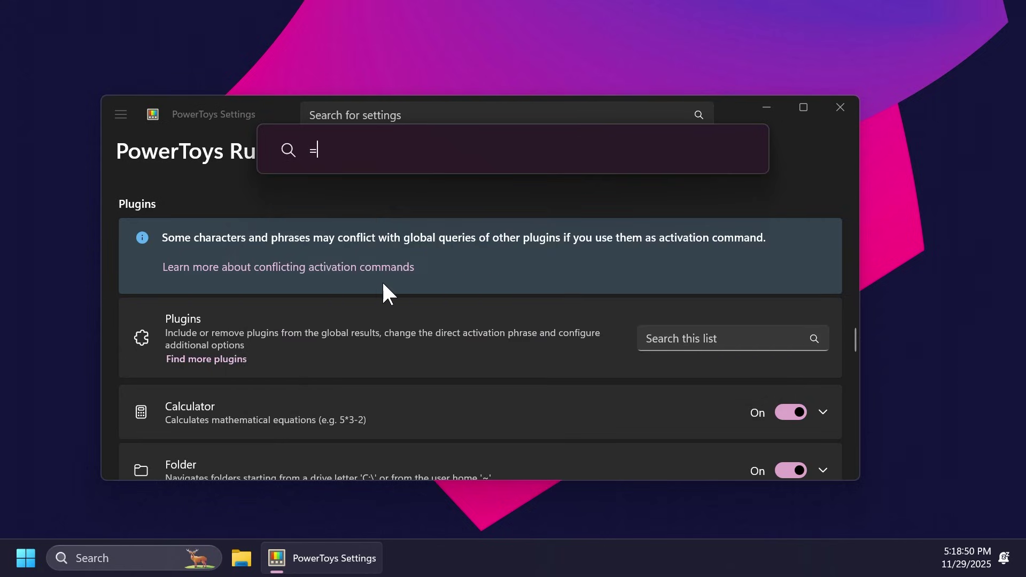
type("3+3")
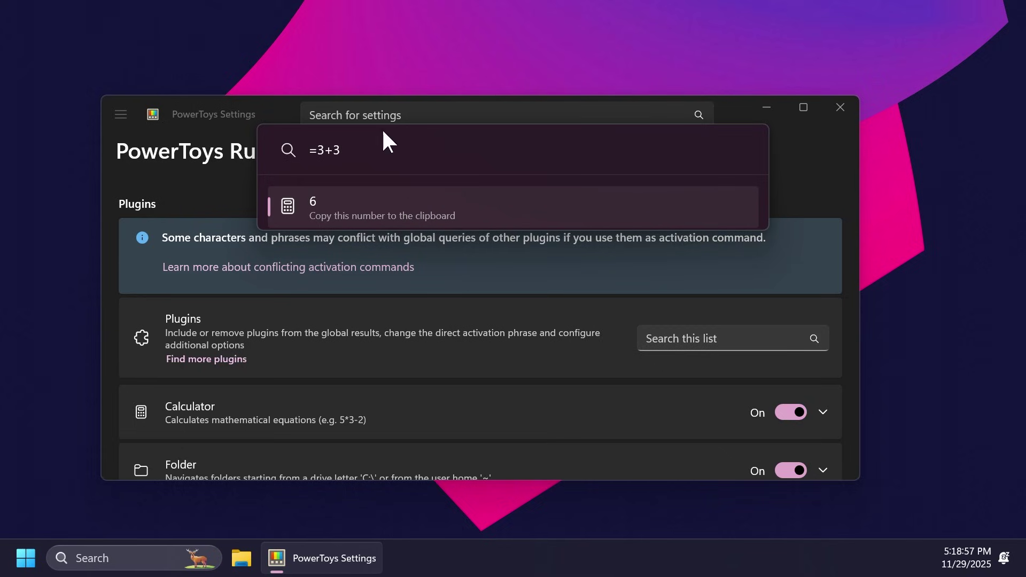
left_click(186, 175)
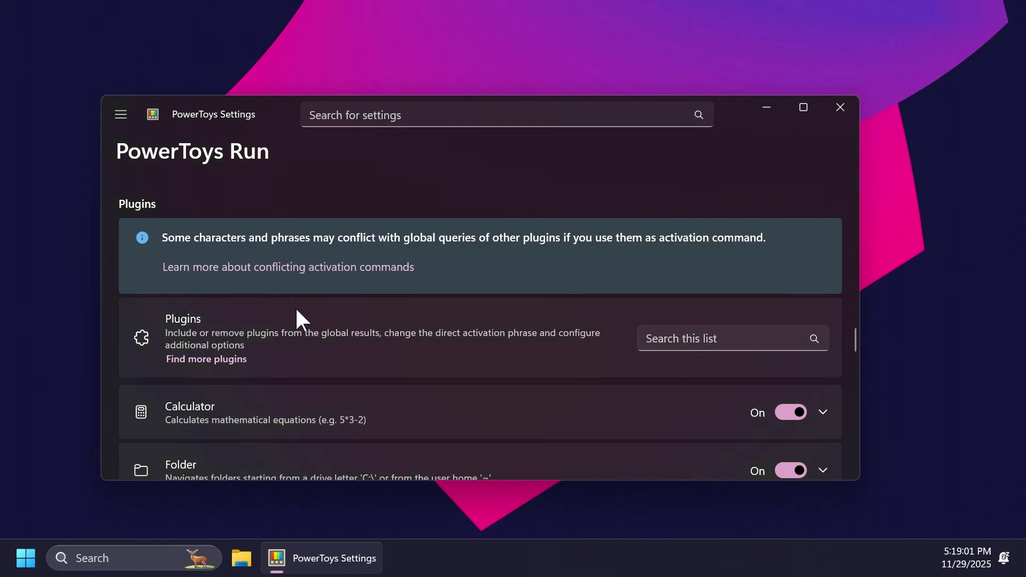
- Examine the full list of PowerToys Run plugins, from Calculator to Window Walker
scroll(312, 290, "down", 6)
scroll(313, 291, "up", 5)
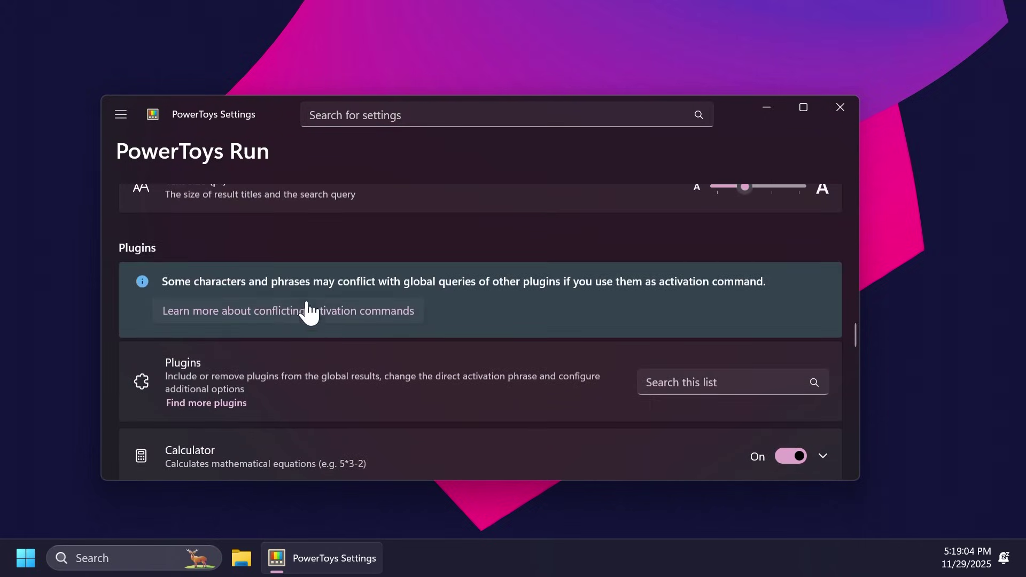
scroll(212, 254, "down", 6)
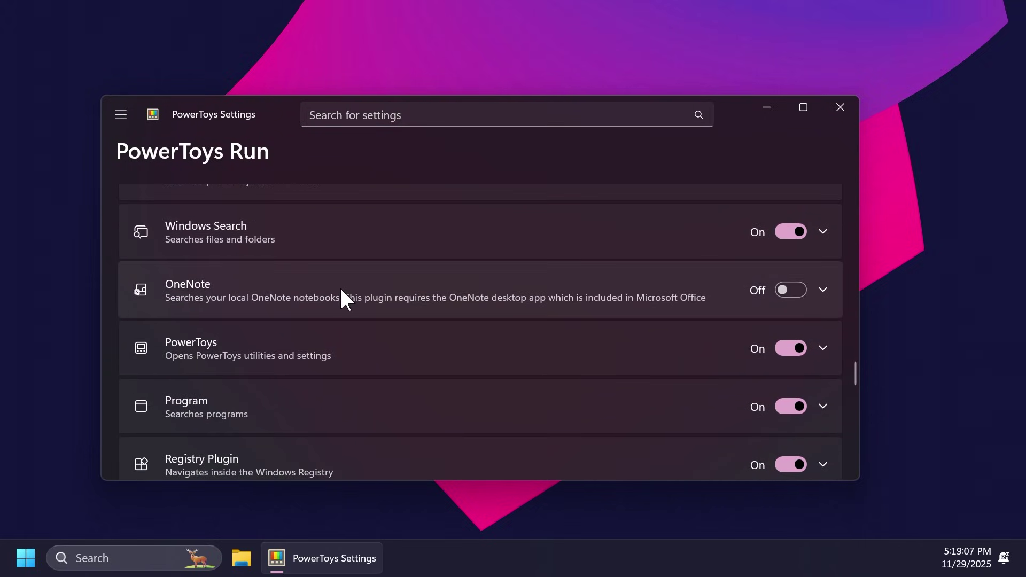
scroll(339, 292, "down", 6)
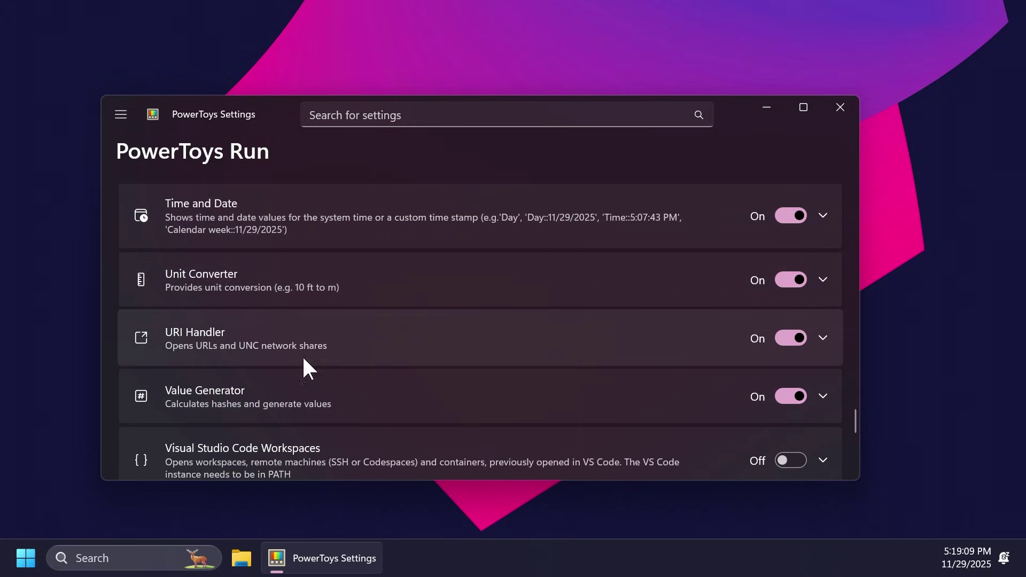
scroll(201, 300, "down", 2)
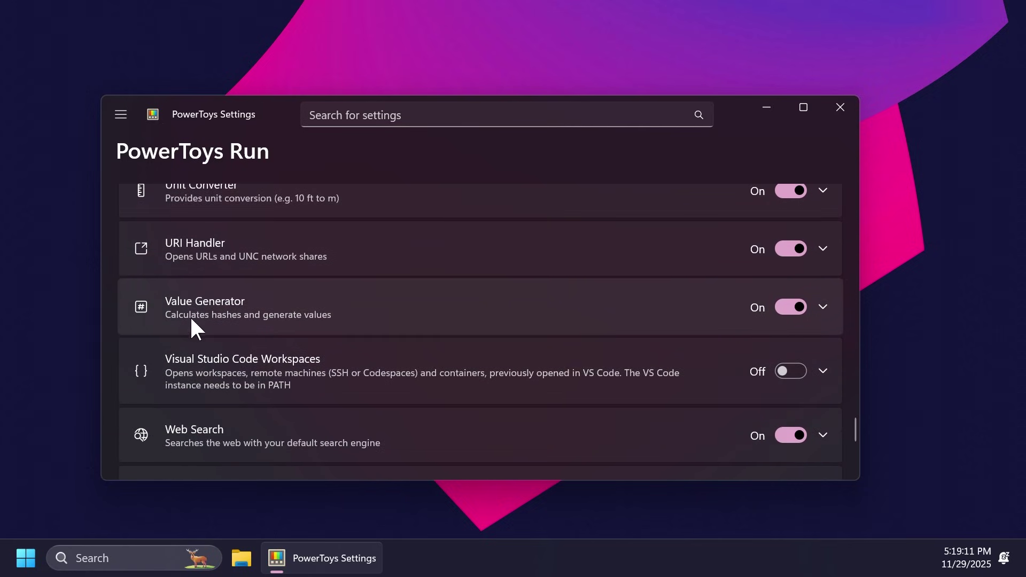
scroll(278, 313, "down", 6)
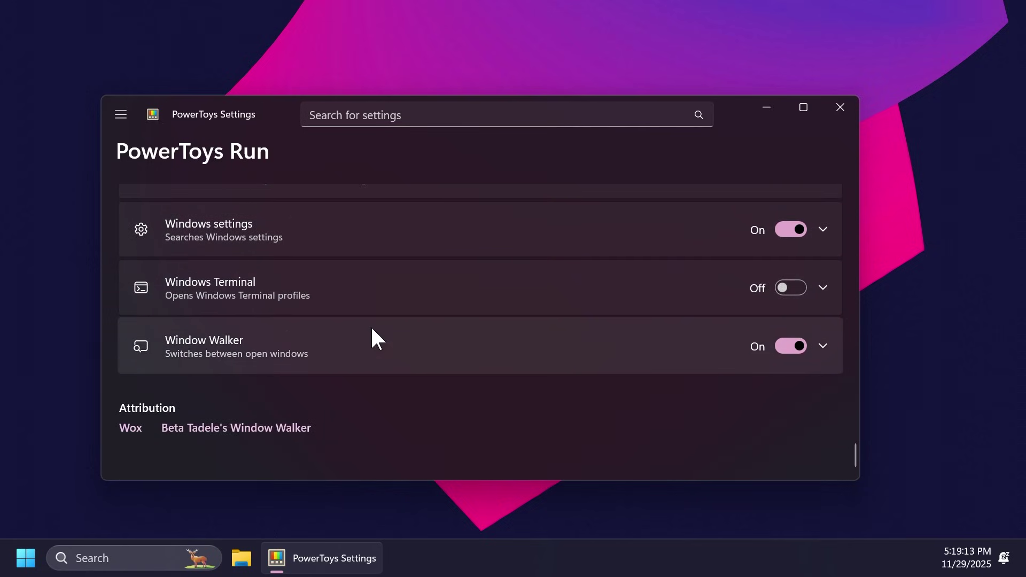
scroll(294, 374, "up", 14)
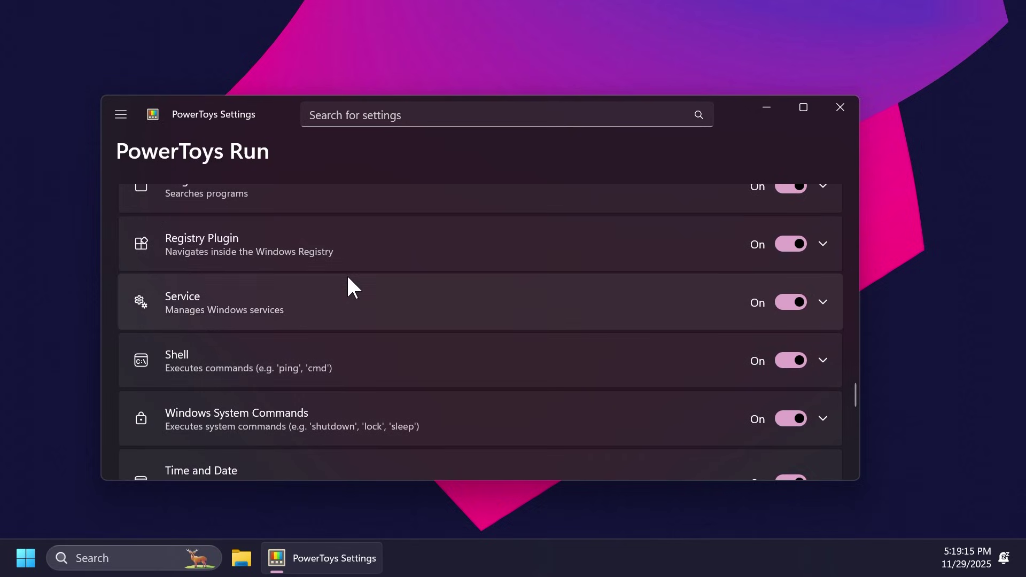
scroll(350, 286, "down", 10)
scroll(348, 285, "down", 3)
scroll(348, 288, "up", 8)
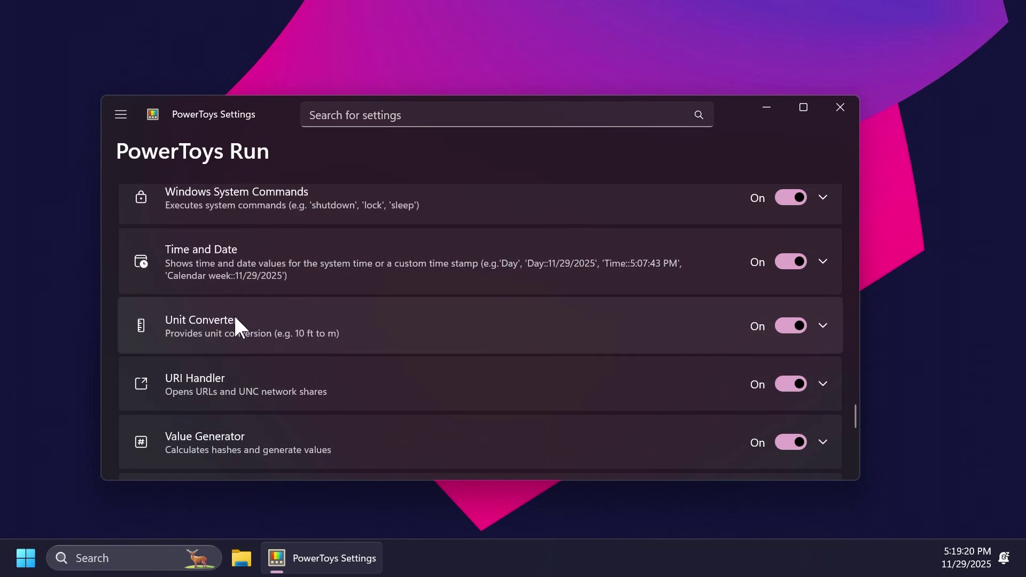
- Expand the Unit Converter plugin's settings, try the conversion "30ft to m" in PowerToys Run, and dismiss the launcher
left_click(284, 326)
left_click(241, 324)
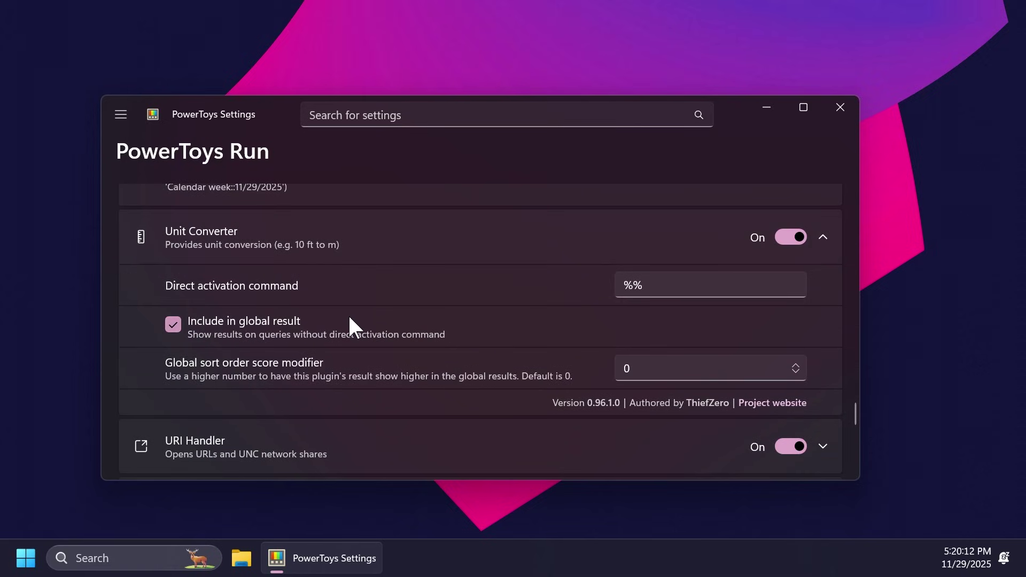
key("alt+space")
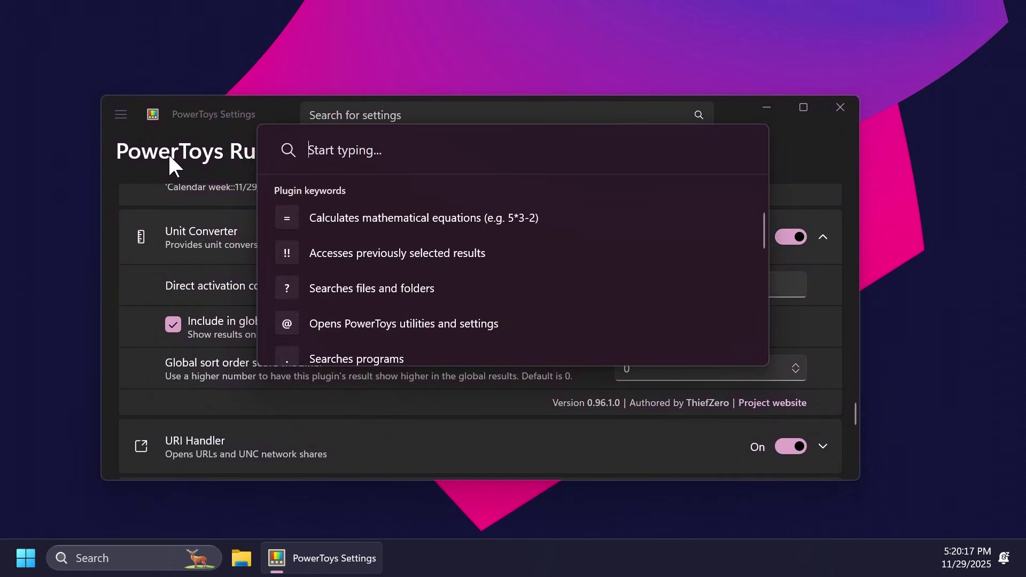
type("30ft to m")
key("Escape")
scroll(260, 212, "up", 3)
scroll(357, 293, "up", 3)
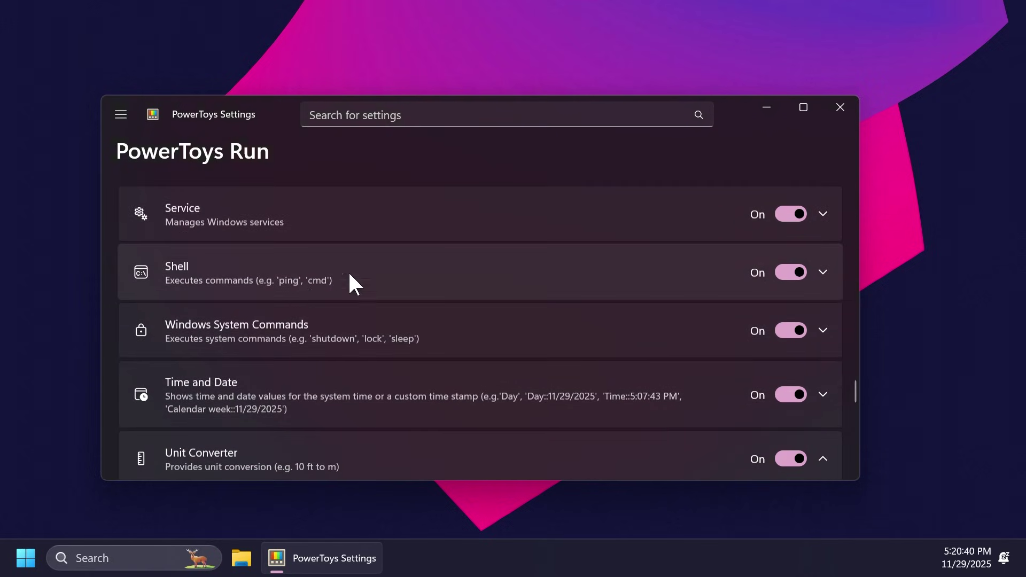
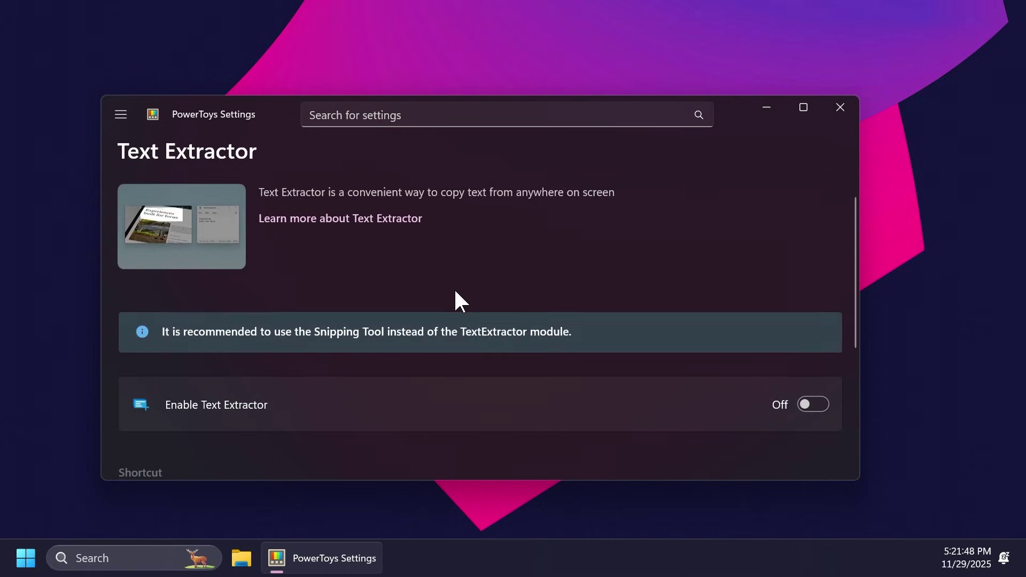
- Enable Text Extractor and review its activation shortcut, preferred language and Snipping Tool recommendation
scroll(456, 298, "down", 3)
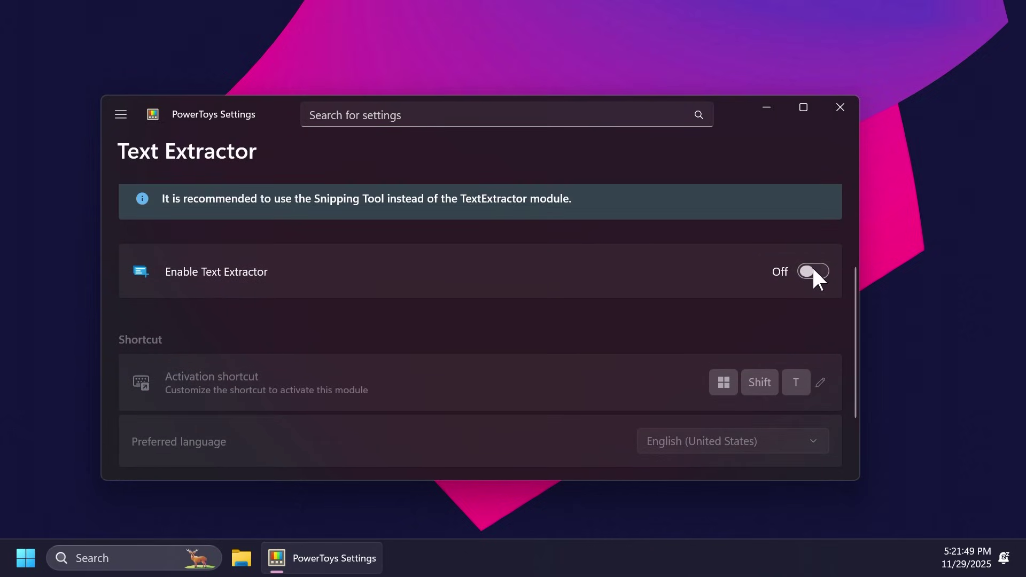
left_click(813, 269)
scroll(383, 274, "up", 3)
scroll(374, 270, "down", 4)
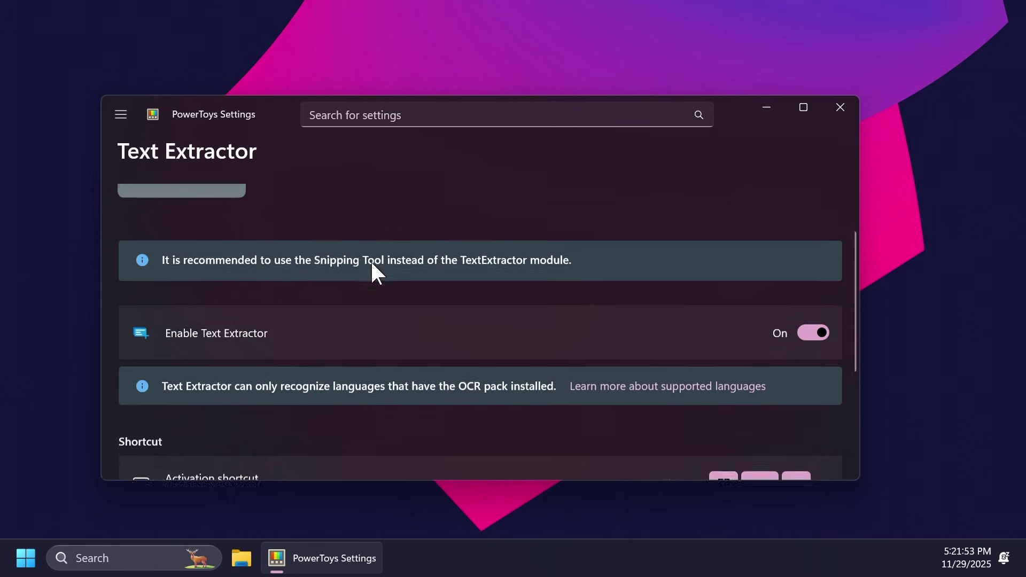
scroll(370, 267, "up", 2)
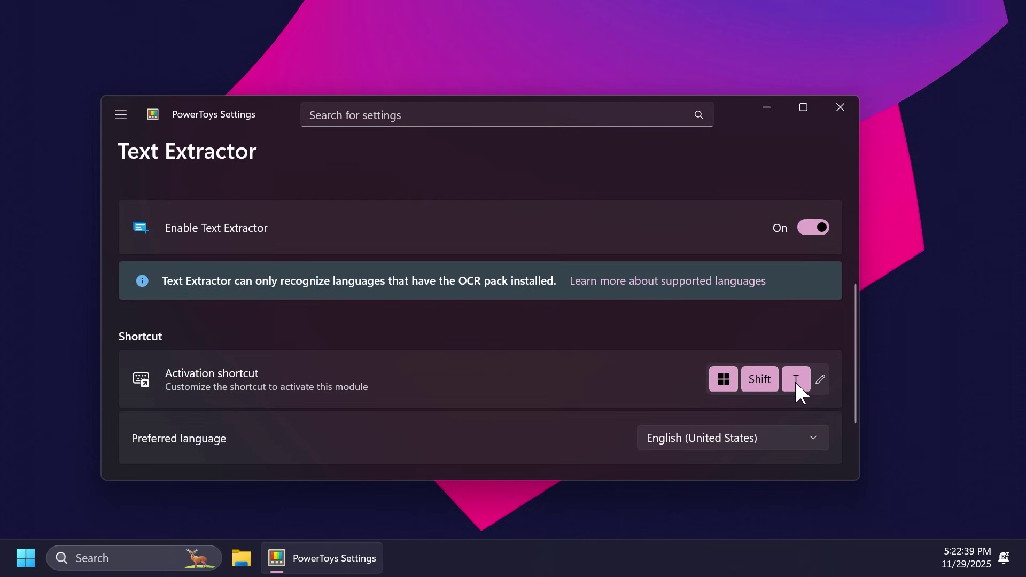
scroll(514, 367, "up", 4)
scroll(422, 357, "up", 1)
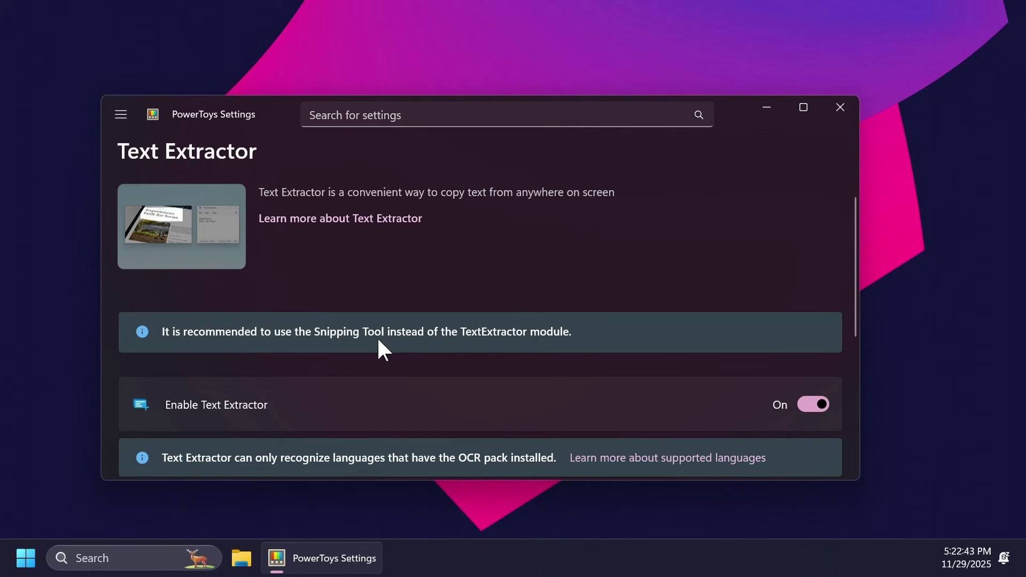
- Open Snipping Tool to see its text extractor, close it, and snip a region over the Text Extractor settings page
key("super")
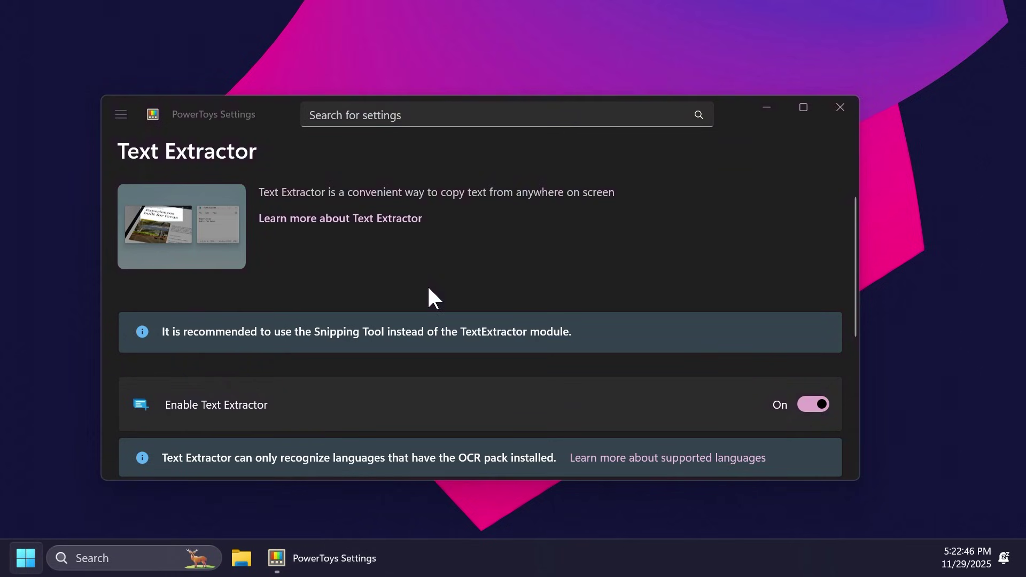
key("super+shift+s")
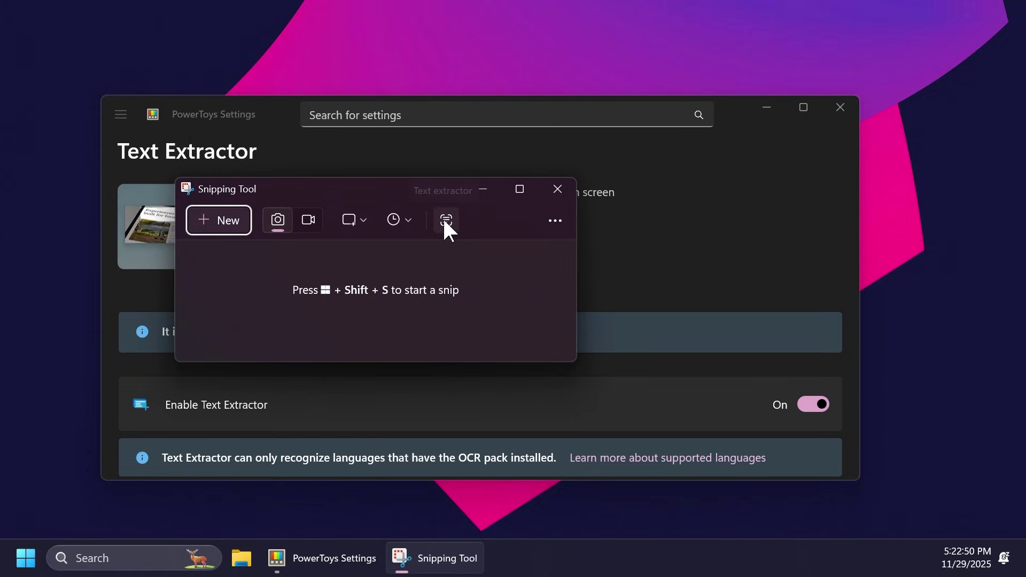
key("alt+F4")
key("super+shift+s")
left_click_drag(81, 82, 442, 291)
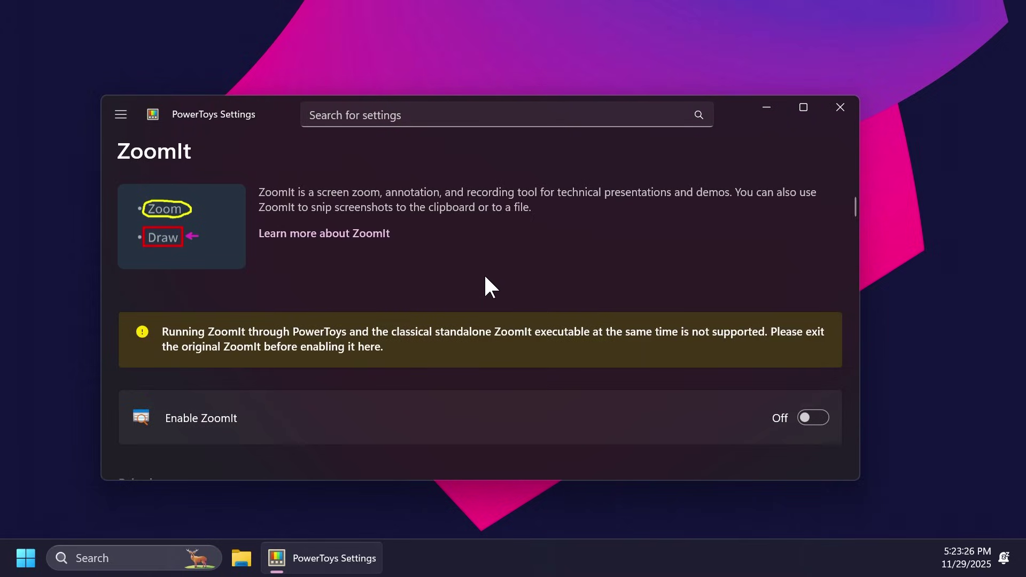
- Enable ZoomIt and bring up its Zoom settings with the zoom hotkey
scroll(449, 277, "down", 4)
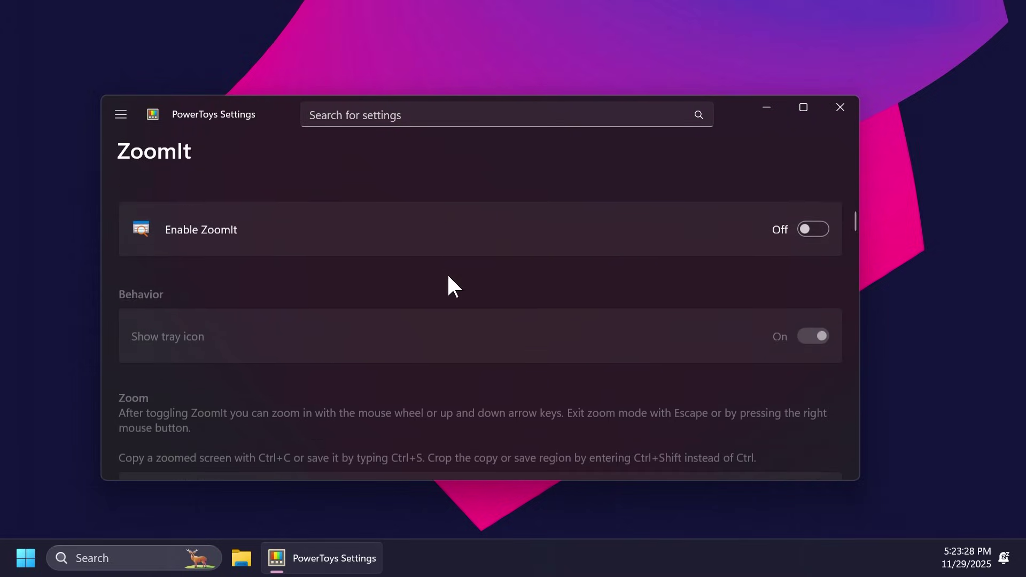
scroll(449, 276, "down", 4)
scroll(447, 283, "up", 6)
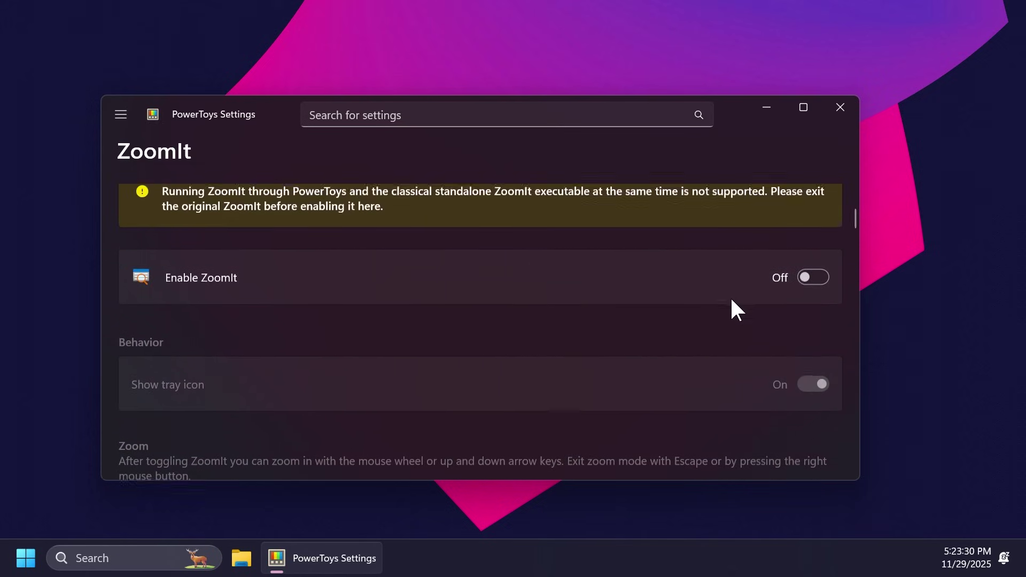
left_click(761, 300)
scroll(620, 310, "down", 4)
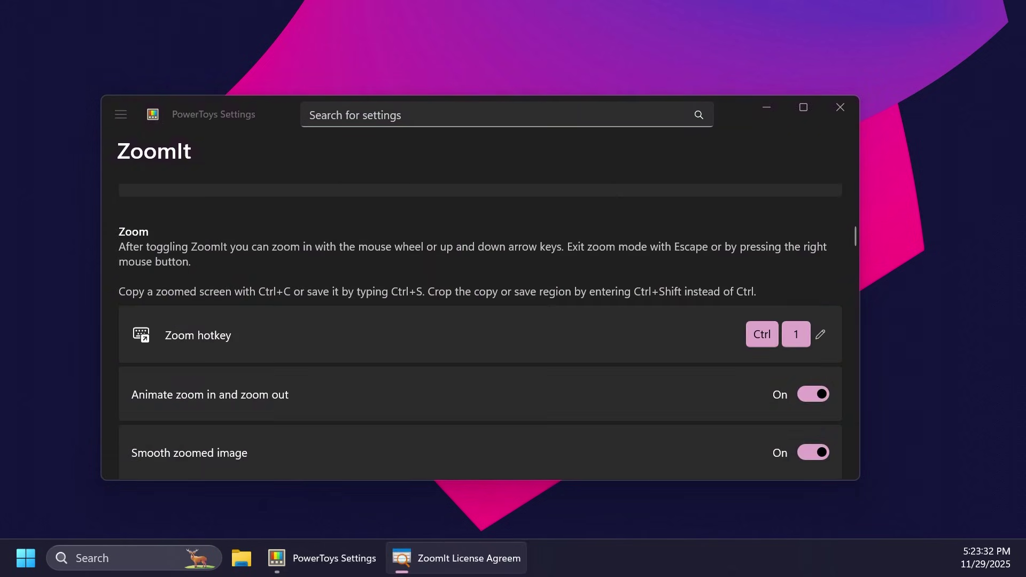
- Zoom into the screen with ZoomIt, scribble red loops beside the ZoomIt heading, and exit zoom mode
key("ctrl+1")
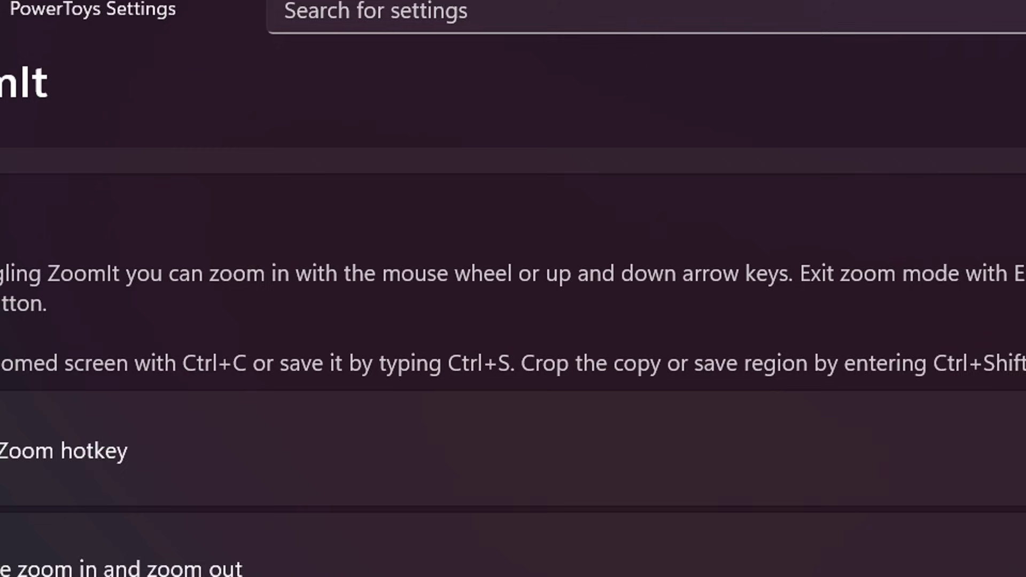
mouse_move(349, 158)
left_mouse_down()
mouse_move(531, 184)
mouse_move(385, 177)
mouse_move(668, 240)
mouse_move(606, 287)
mouse_move(593, 342)
left_mouse_up()
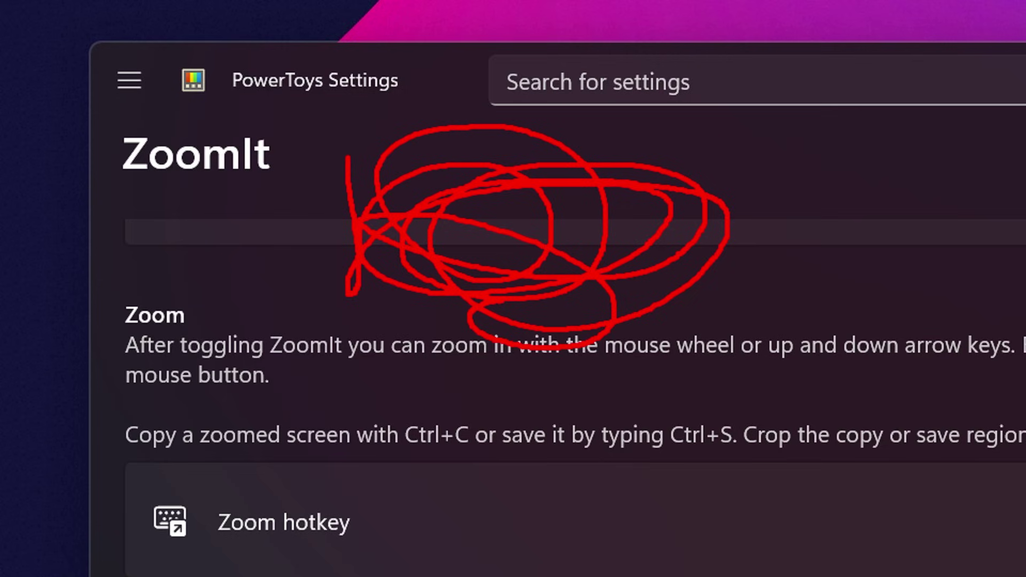
key("Escape")
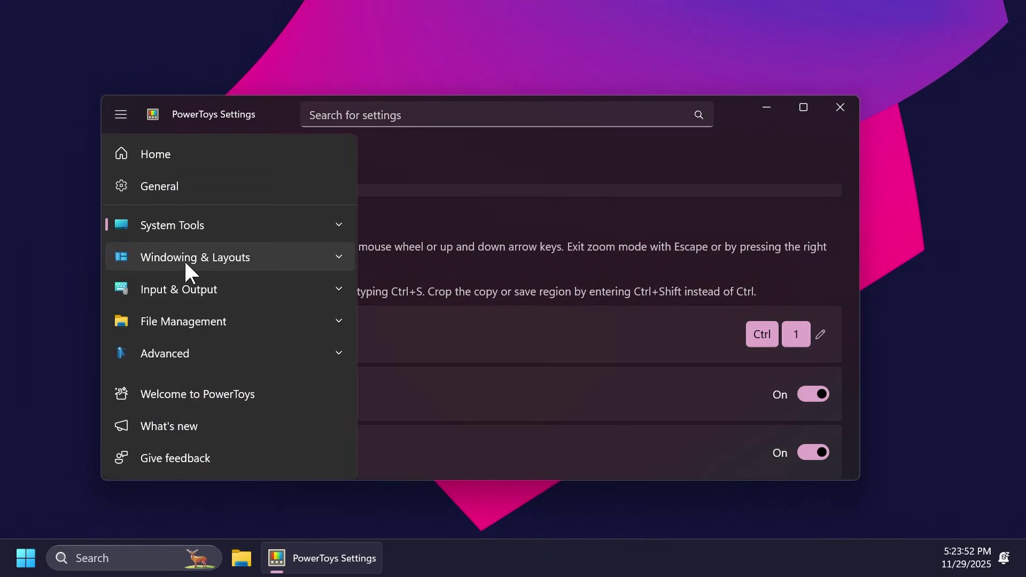
- Open the Always On Top page, review its activation shortcut and Game Mode option, and shift the settings window slightly up and left
left_click(185, 259)
scroll(219, 216, "down", 3)
left_click(303, 247)
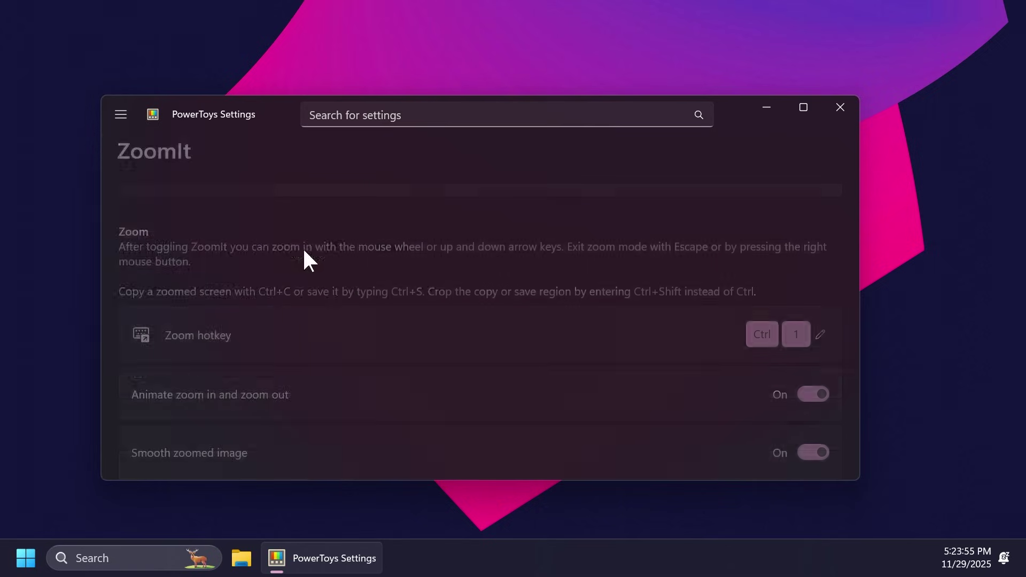
scroll(462, 271, "down", 3)
scroll(462, 271, "up", 2)
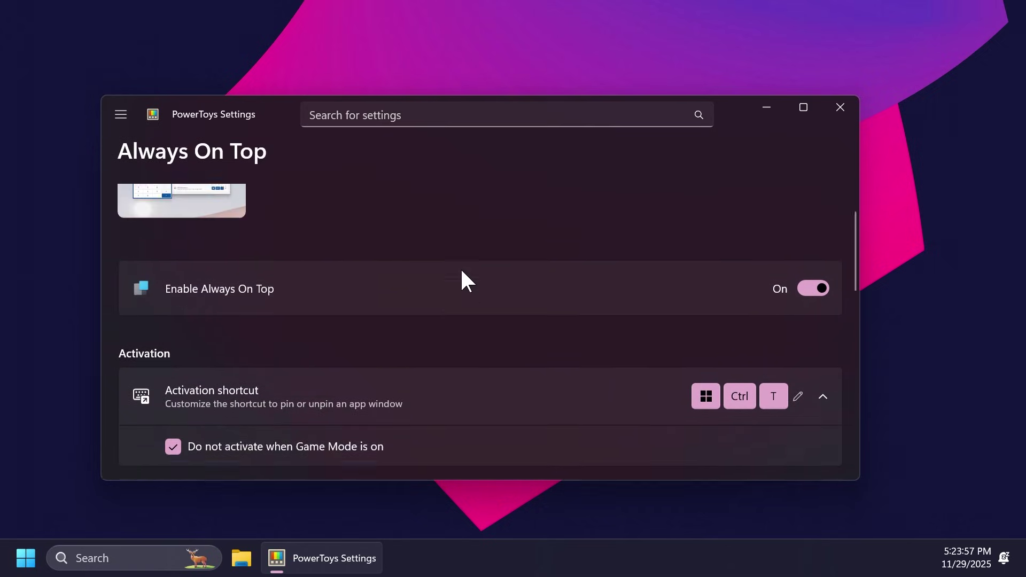
scroll(462, 271, "up", 2)
scroll(460, 277, "down", 4)
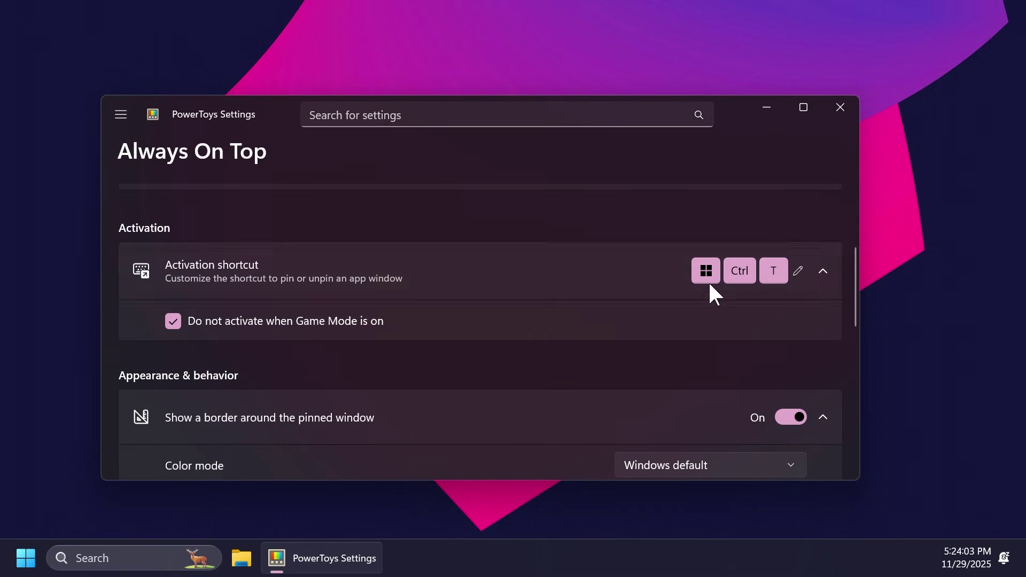
left_click_drag(273, 117, 269, 111)
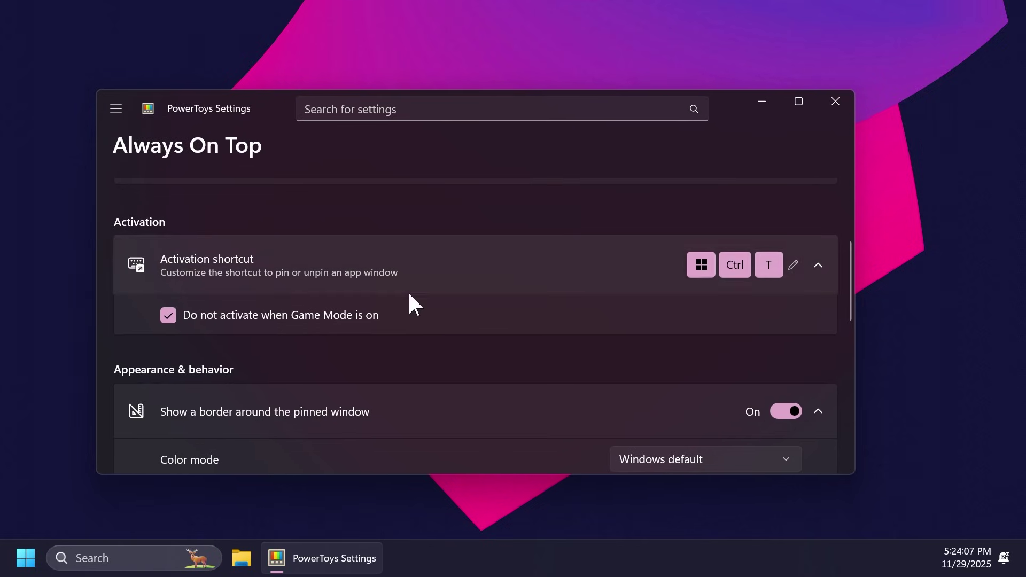
- Open the Crop And Lock page and review its thumbnail and reparent shortcuts
scroll(408, 298, "up", 3)
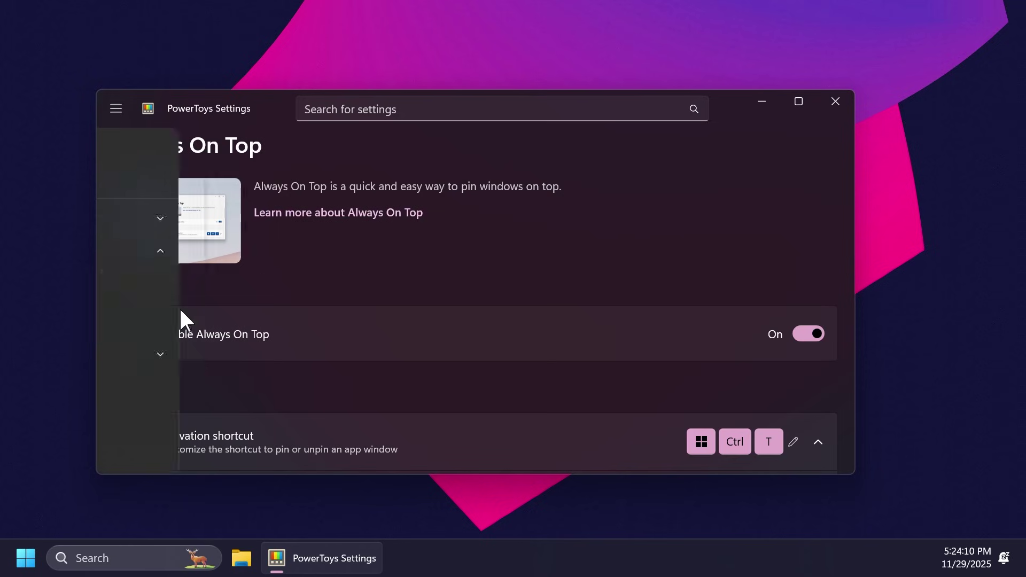
left_click(179, 307)
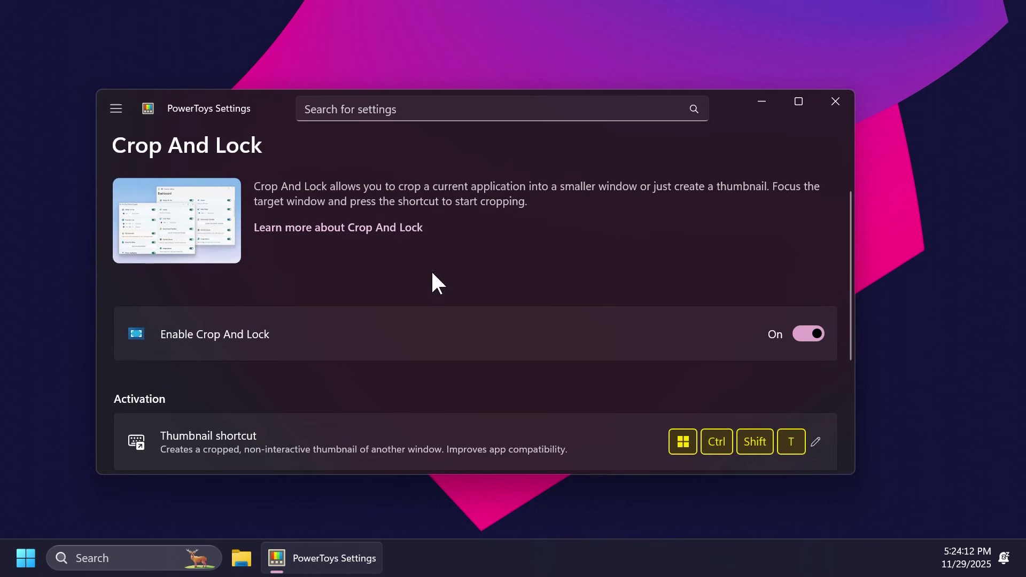
scroll(391, 272, "down", 1)
scroll(374, 298, "up", 1)
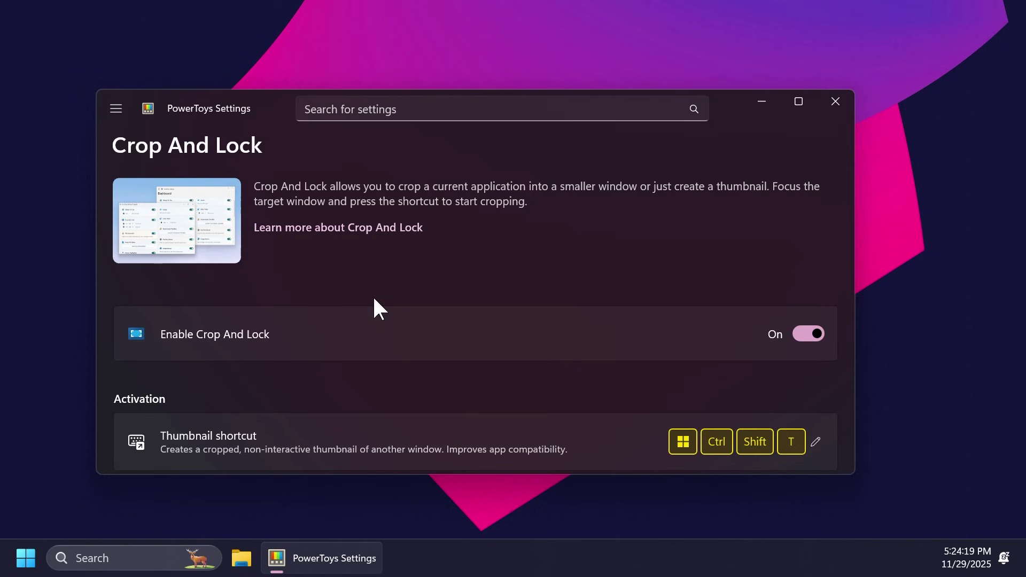
scroll(373, 298, "down", 3)
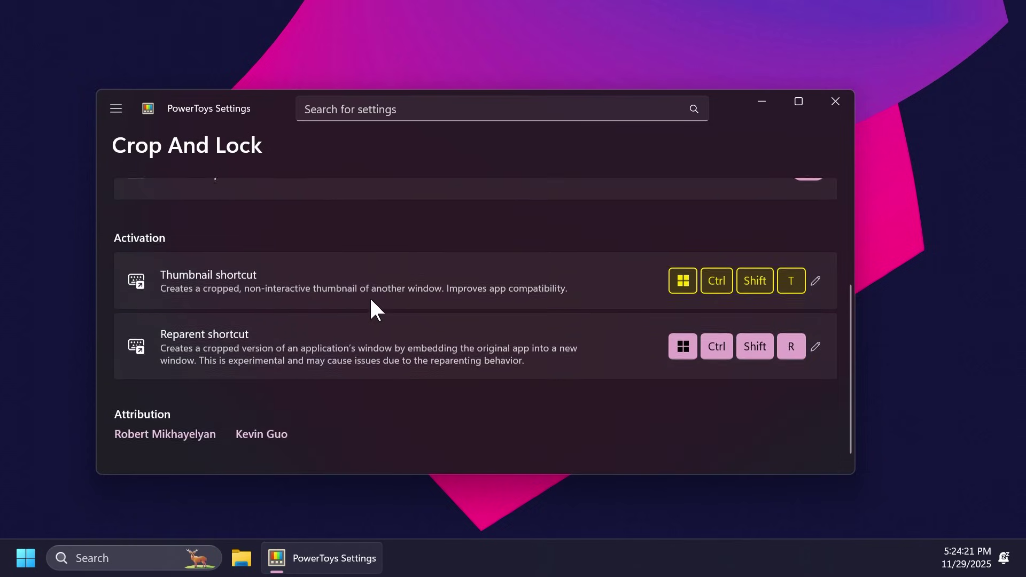
scroll(484, 243, "up", 2)
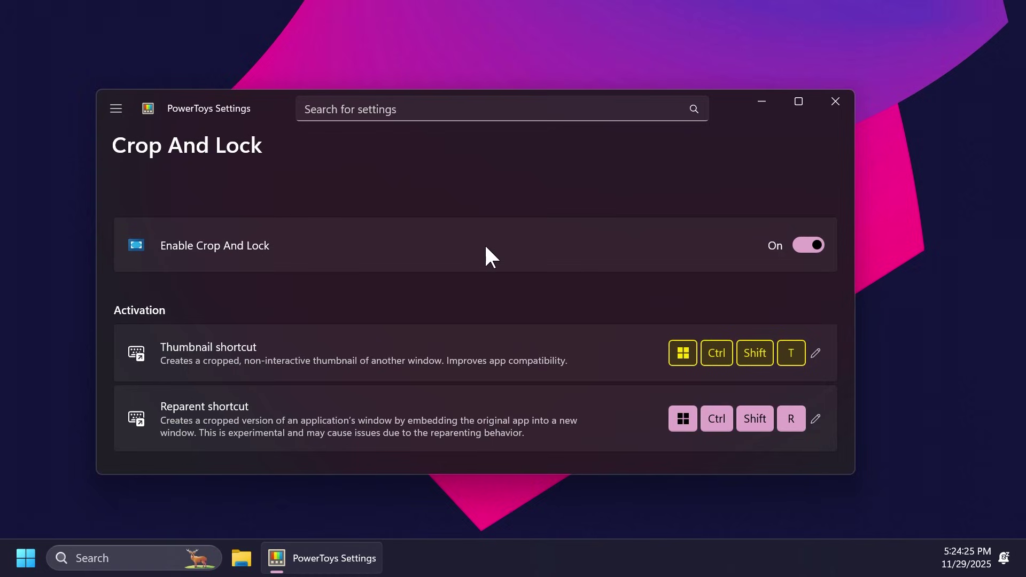
- Create a Crop And Lock thumbnail of about the left half of the PowerToys Settings window, reposition it, and close it
key("ctrl")
key("ctrl")
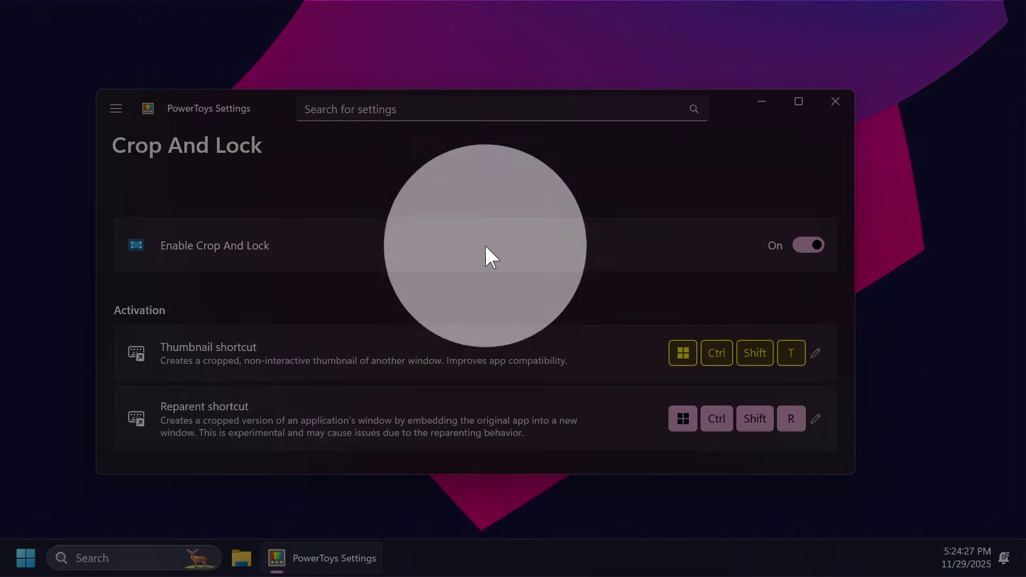
key("super+ctrl+shift+t")
left_click_drag(95, 91, 513, 471)
left_click_drag(326, 126, 343, 119)
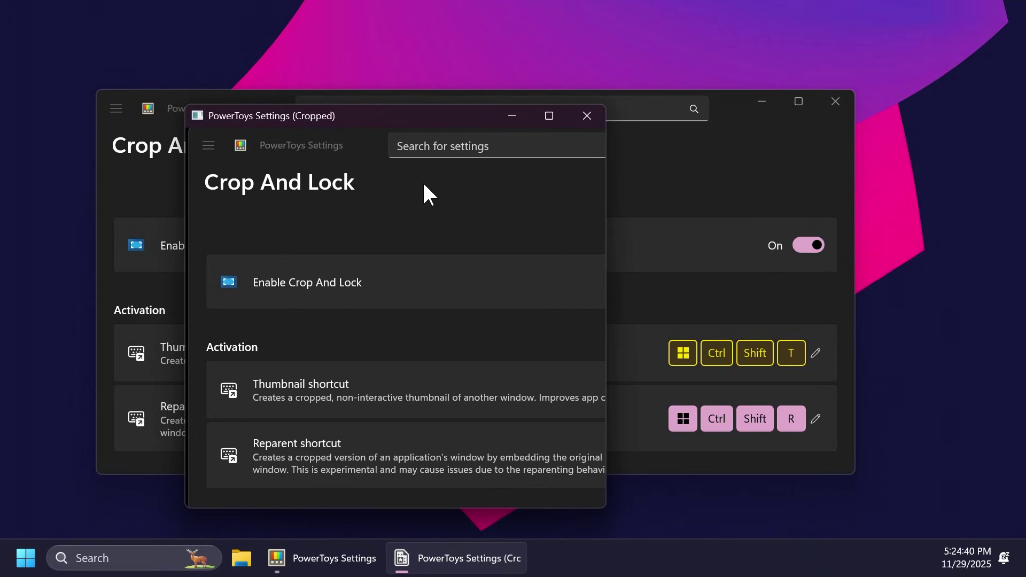
left_click_drag(372, 124, 339, 116)
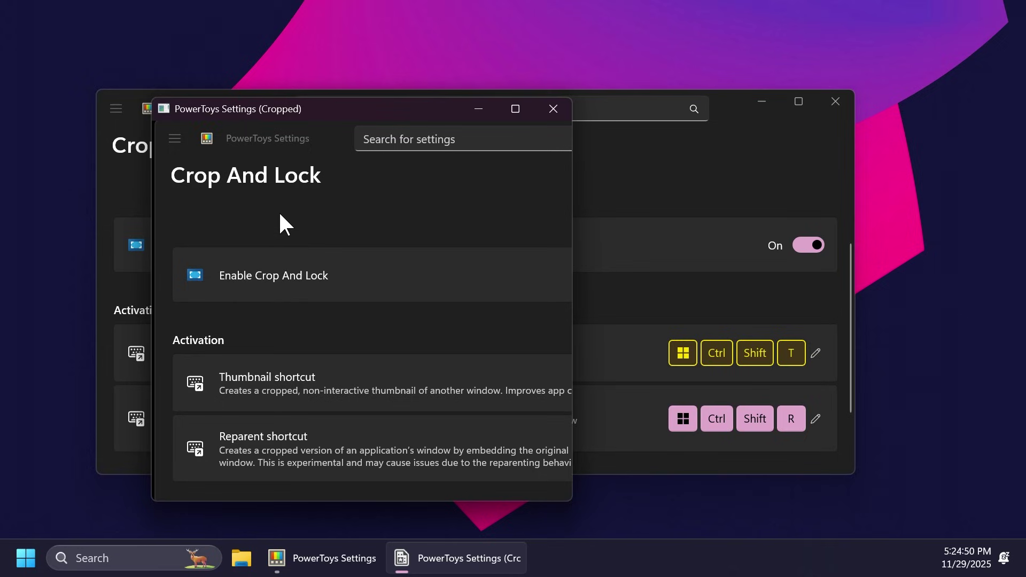
left_click(554, 109)
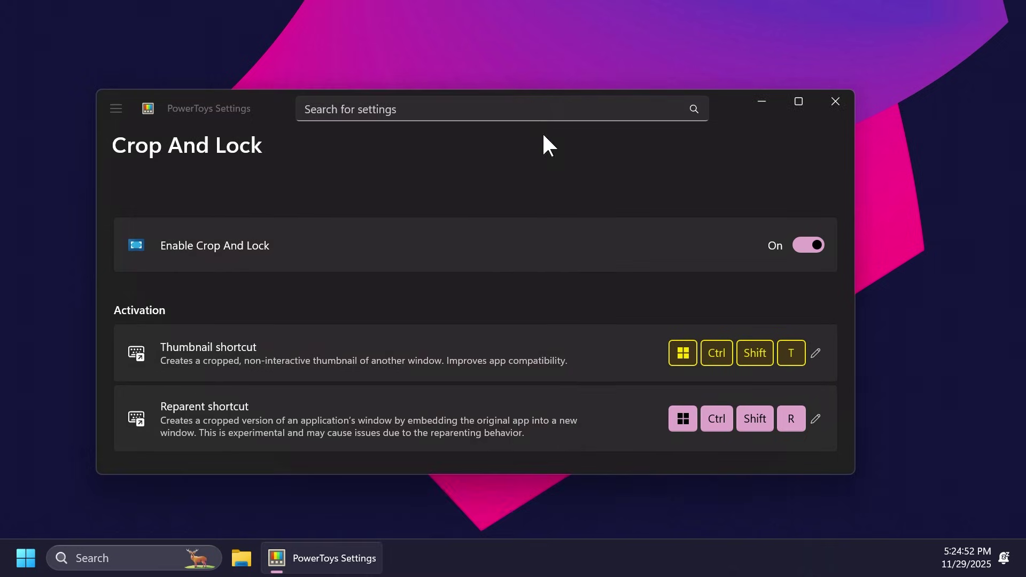
- Open the FancyZones page, view its layout editor, close it, and bring up the built-in Windows snap layouts for comparison
scroll(428, 307, "up", 1)
scroll(424, 304, "down", 3)
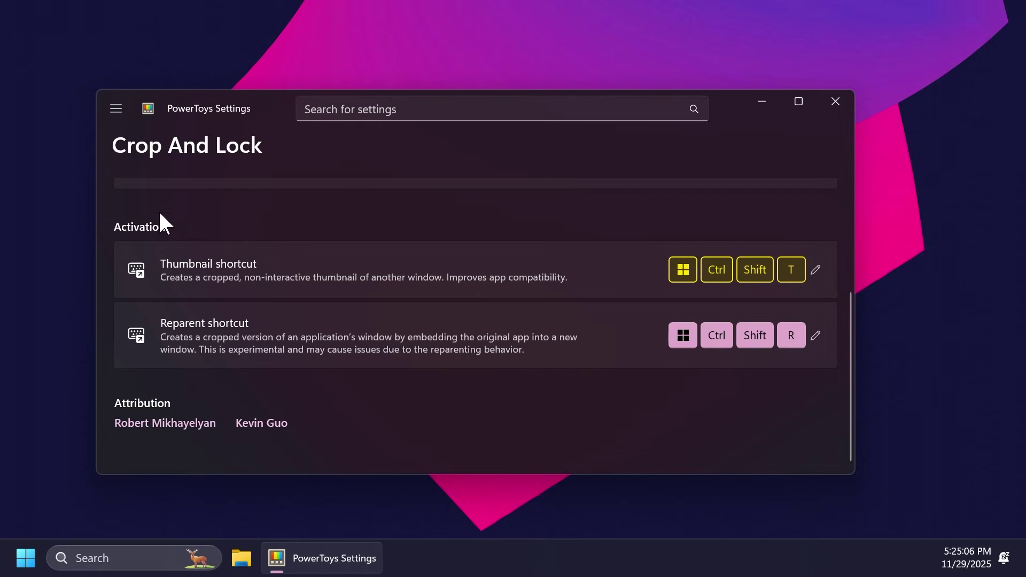
left_click(206, 231)
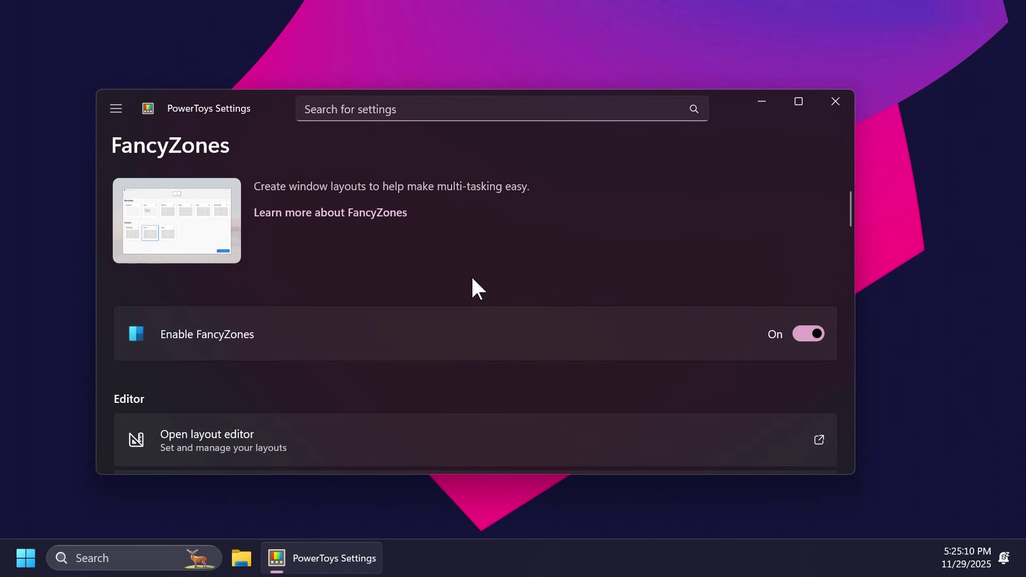
scroll(473, 279, "down", 3)
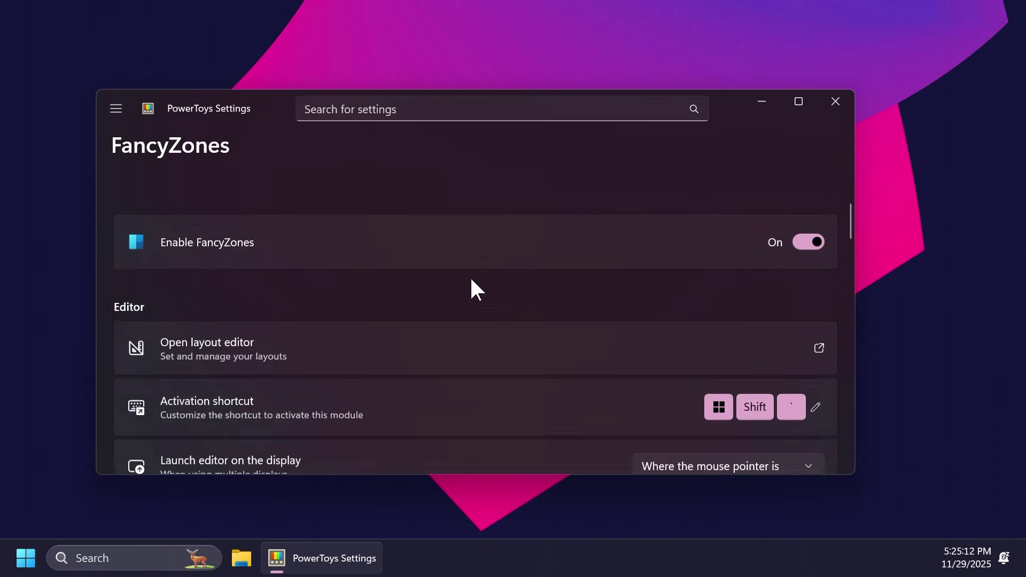
left_click(227, 260)
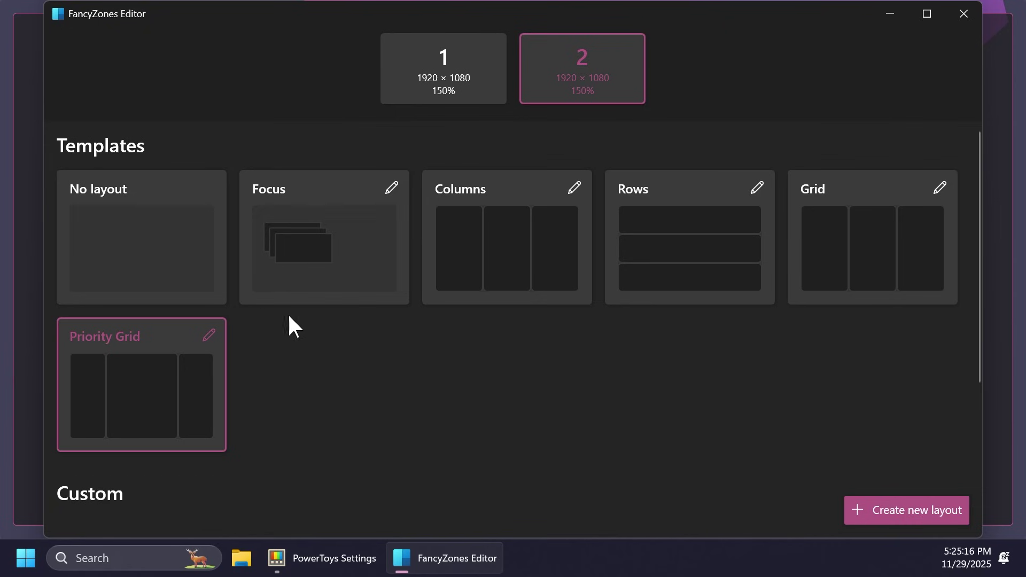
left_click(963, 16)
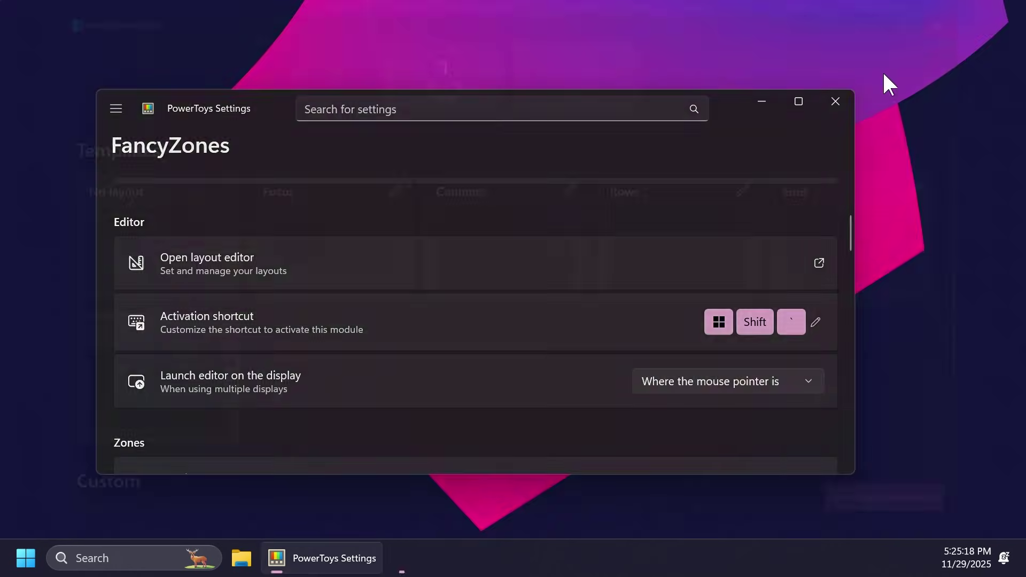
mouse_move(808, 105)
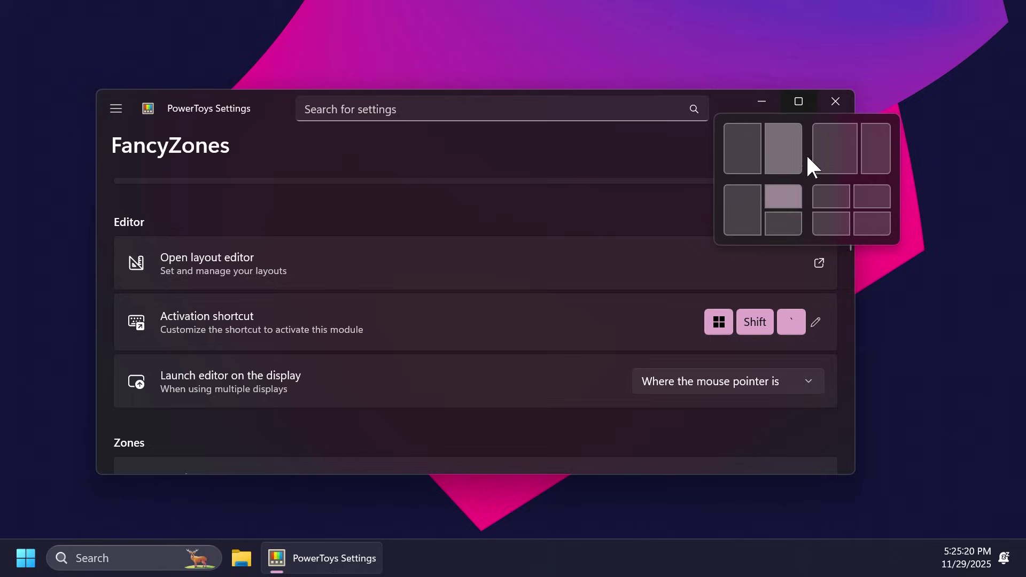
- Reopen the FancyZones layout editor and create a custom layout with three columns
left_click(254, 270)
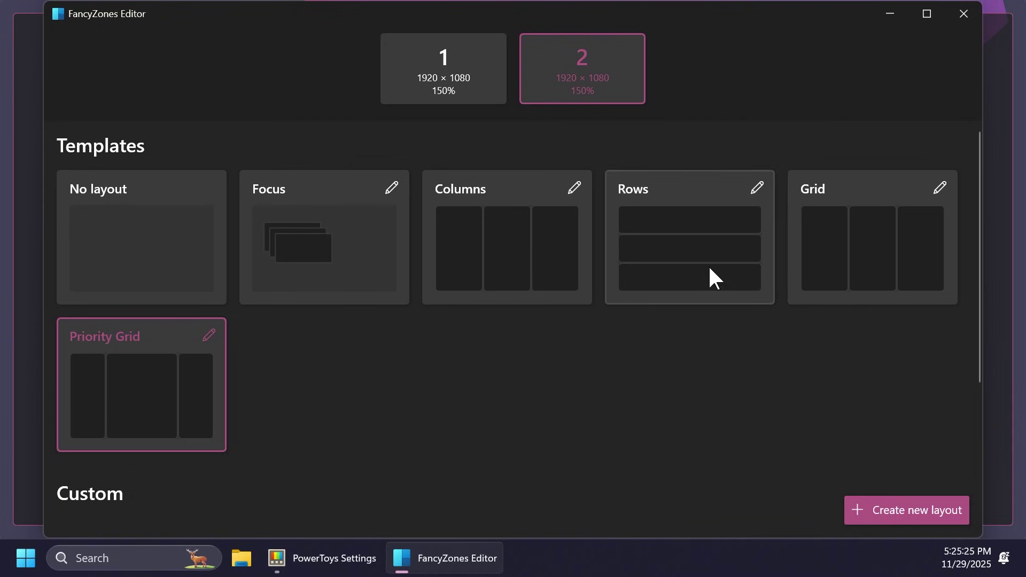
left_click(908, 509)
left_click(406, 432)
left_click(444, 352)
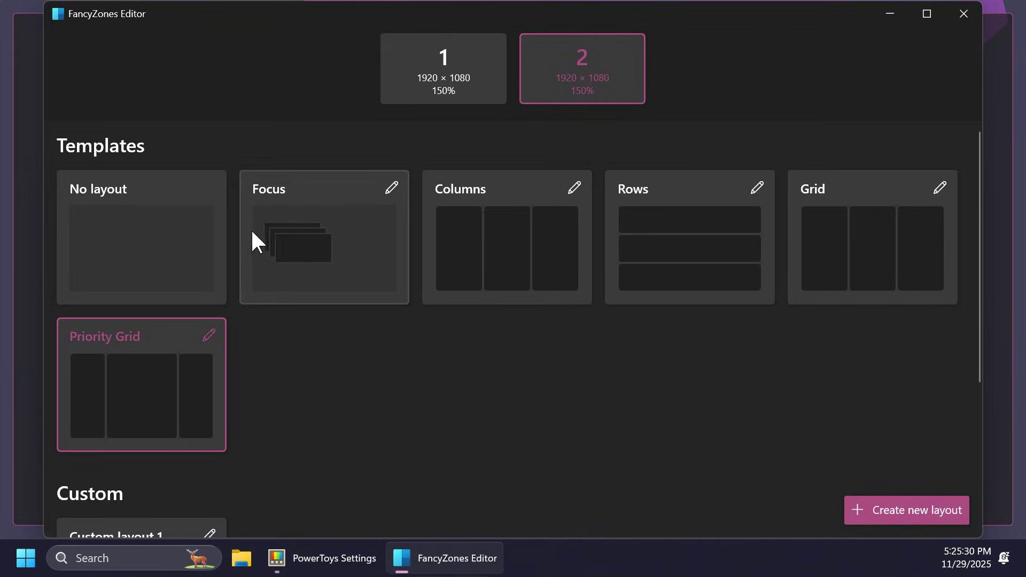
scroll(257, 414, "down", 4)
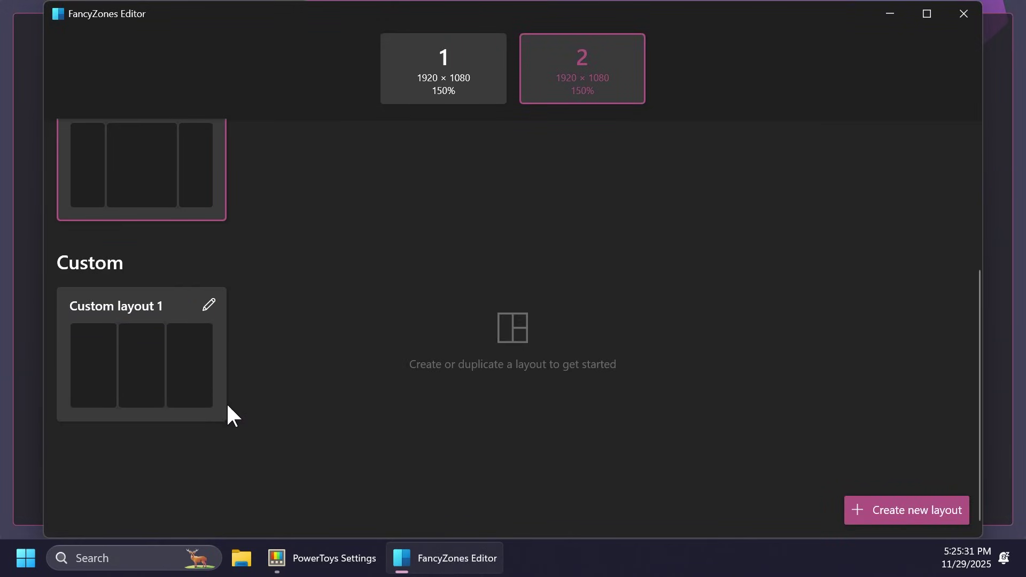
- View the custom layout's edit options, cancel the edit, and close the layout editor
left_click(209, 303)
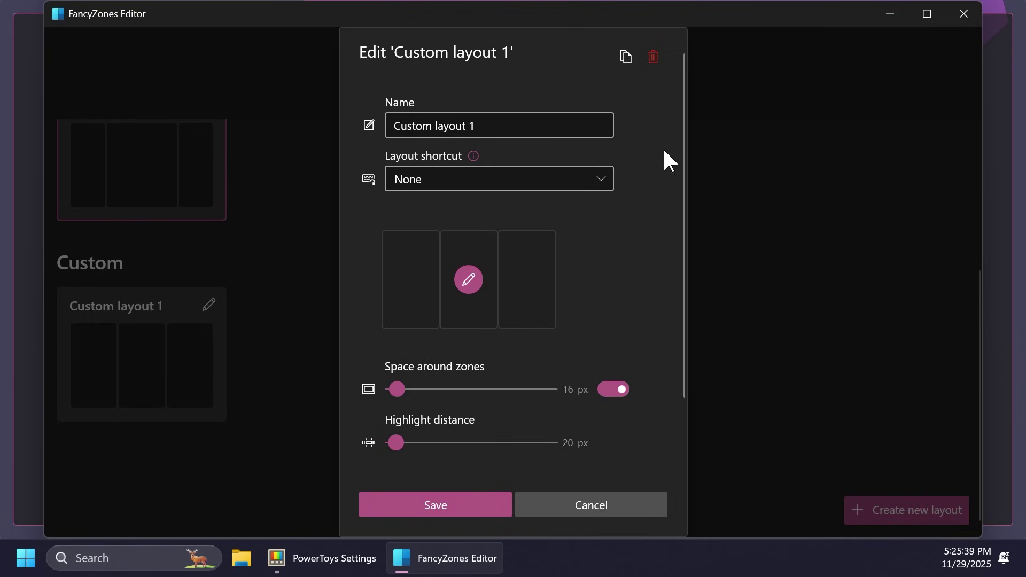
left_click(602, 503)
left_click(962, 15)
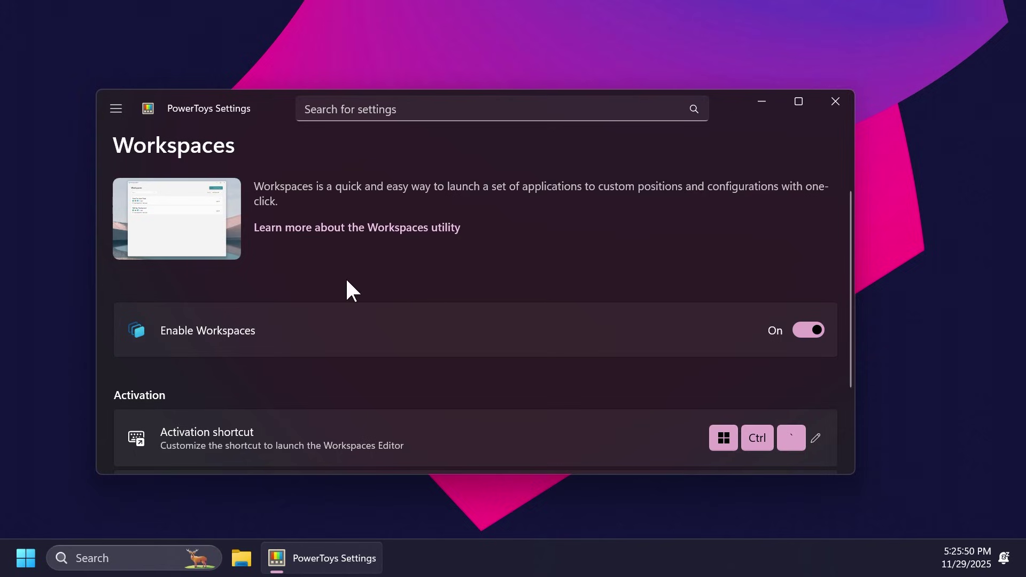
- Open the Workspaces editor, capture the current window arrangement as a new workspace, and close the editor without saving
scroll(346, 280, "down", 2)
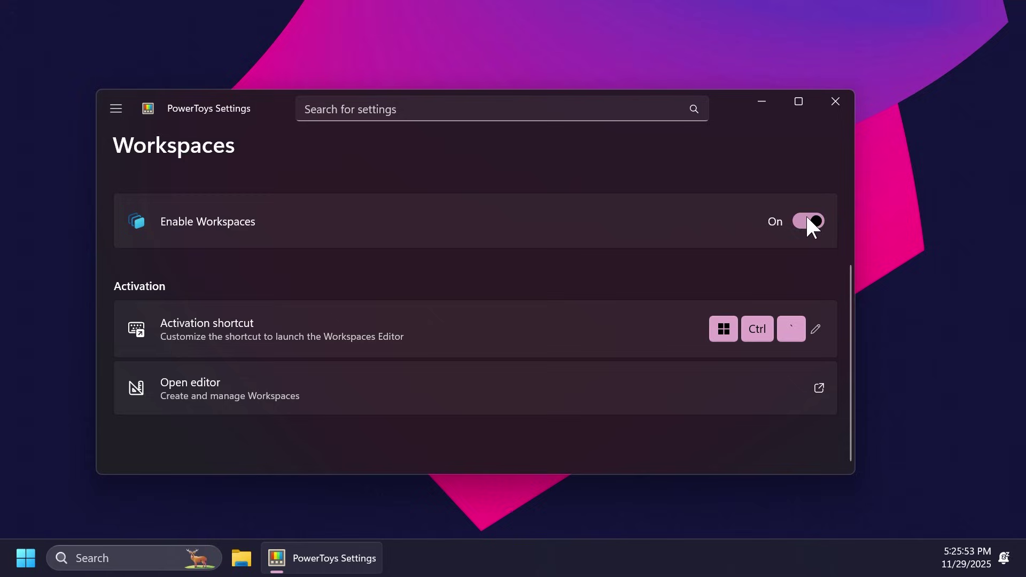
left_click(262, 395)
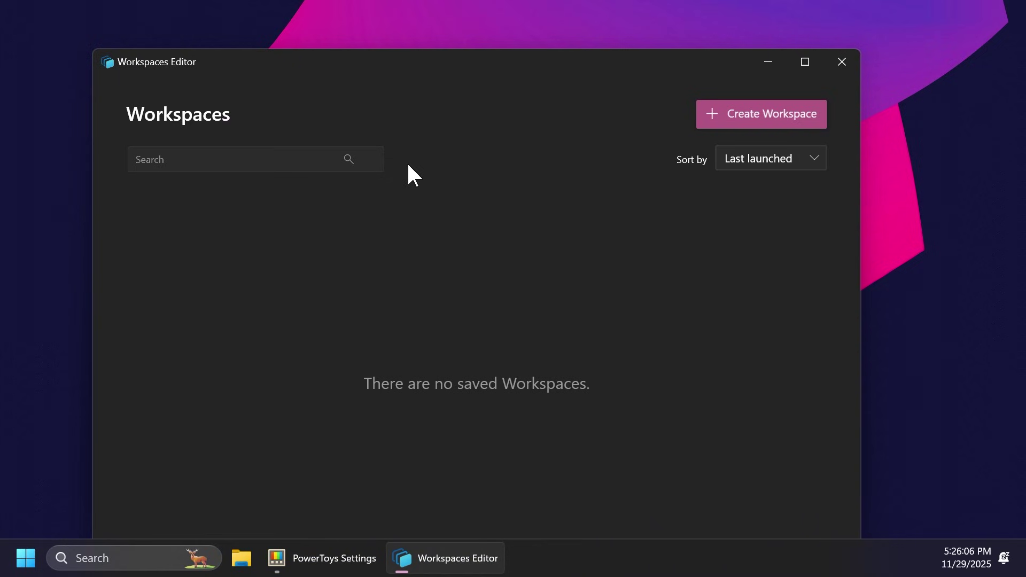
left_click_drag(349, 61, 286, 55)
left_click(692, 105)
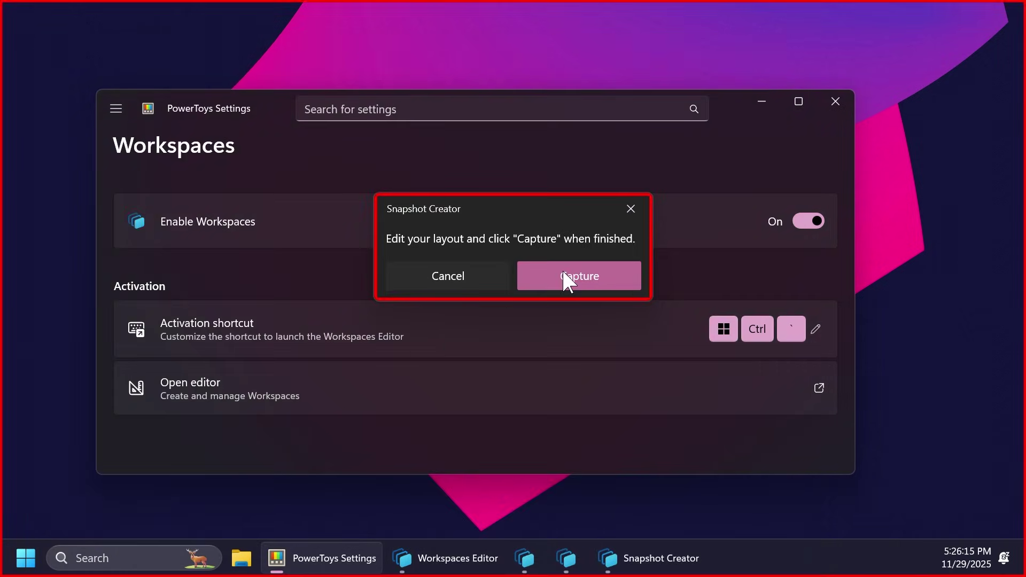
left_click(562, 272)
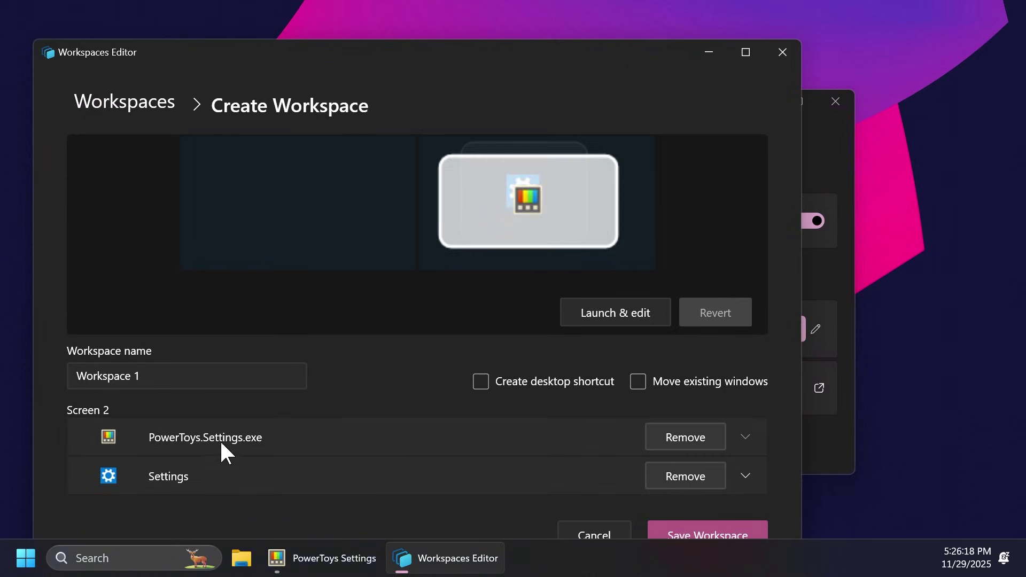
left_click_drag(356, 52, 345, 25)
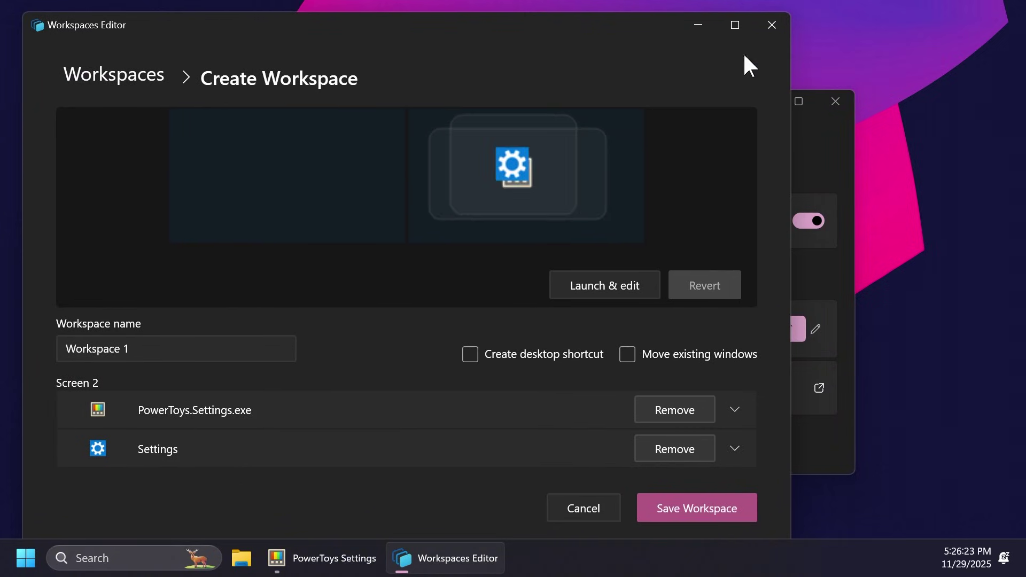
left_click(771, 24)
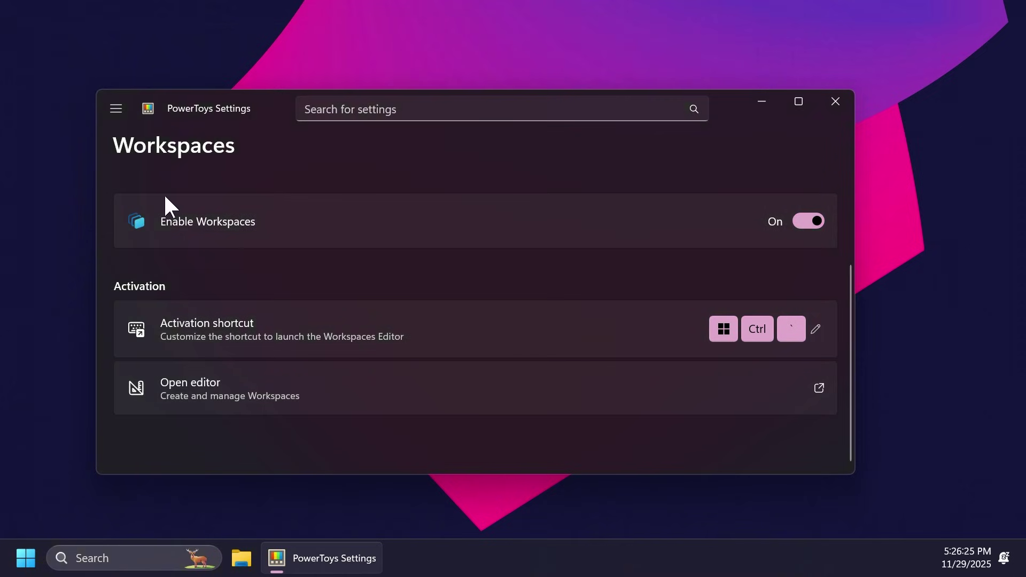
- Open the Keyboard Manager page and enable Keyboard Manager
left_click(116, 109)
left_click(205, 266)
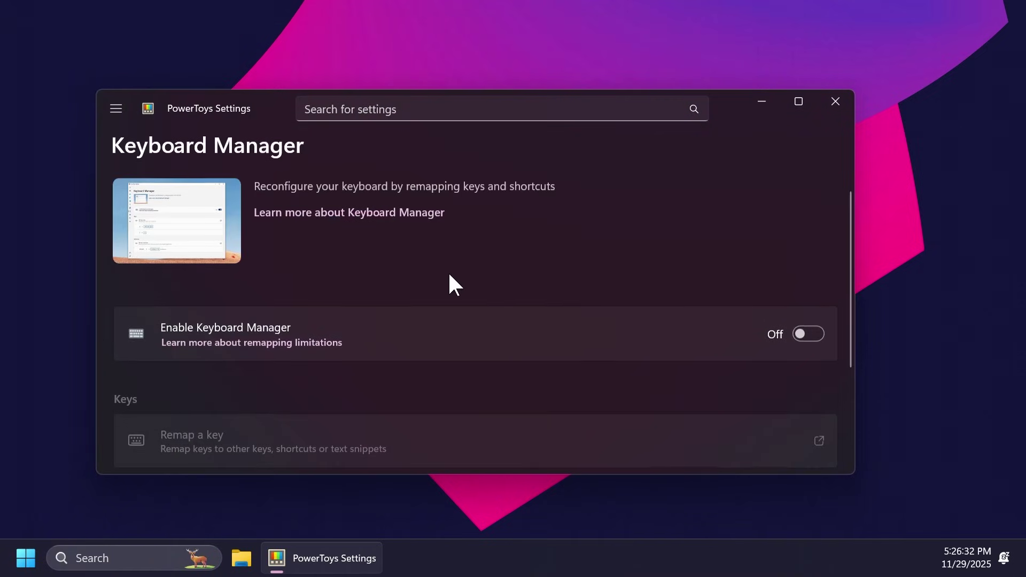
scroll(449, 275, "down", 2)
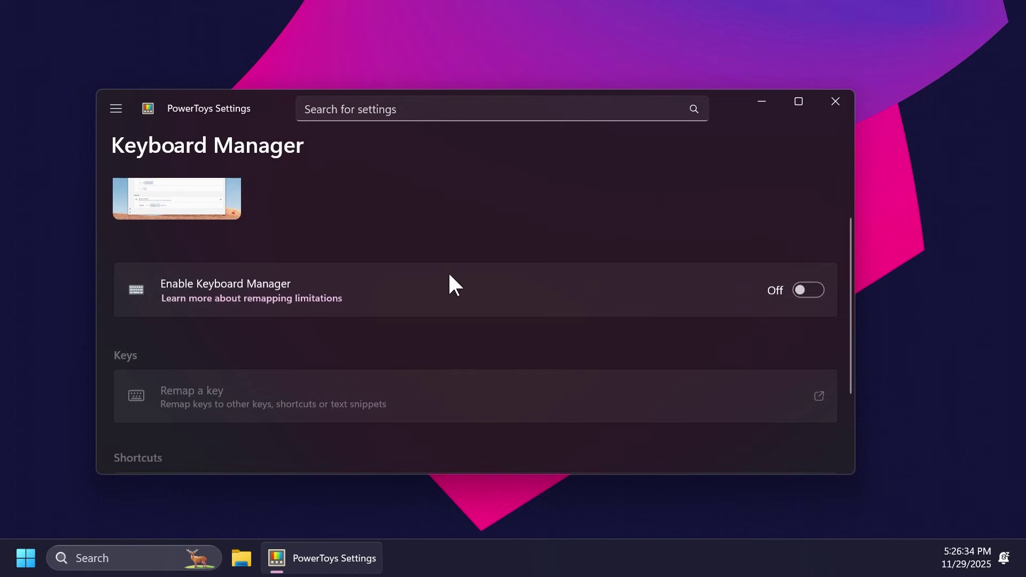
scroll(449, 275, "up", 2)
scroll(775, 277, "down", 1)
left_click(805, 289)
scroll(480, 274, "down", 3)
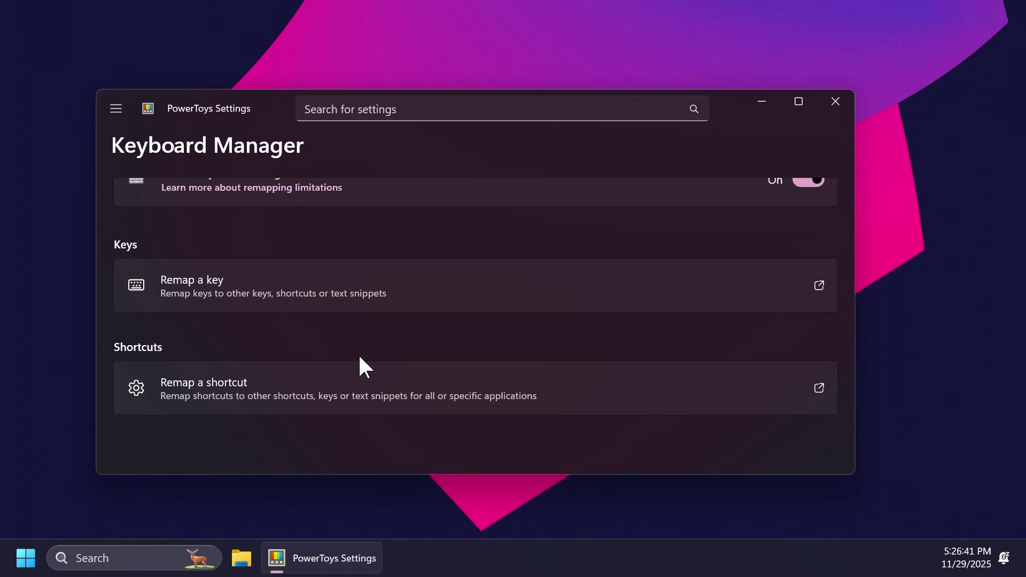
- Open the key remapping editor, add a blank remapping, and browse the available actions and keys to send
left_click(209, 286)
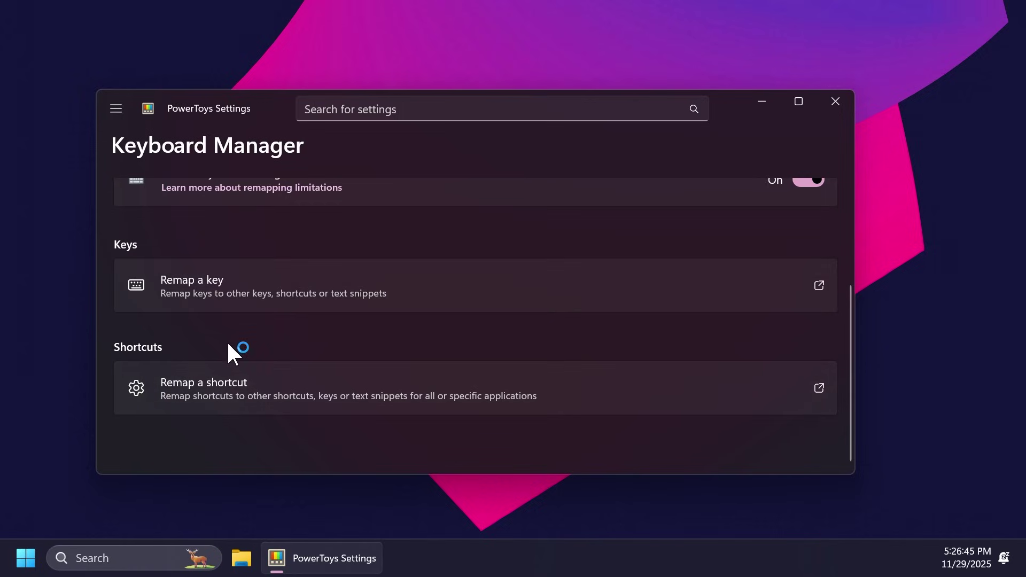
left_click(216, 223)
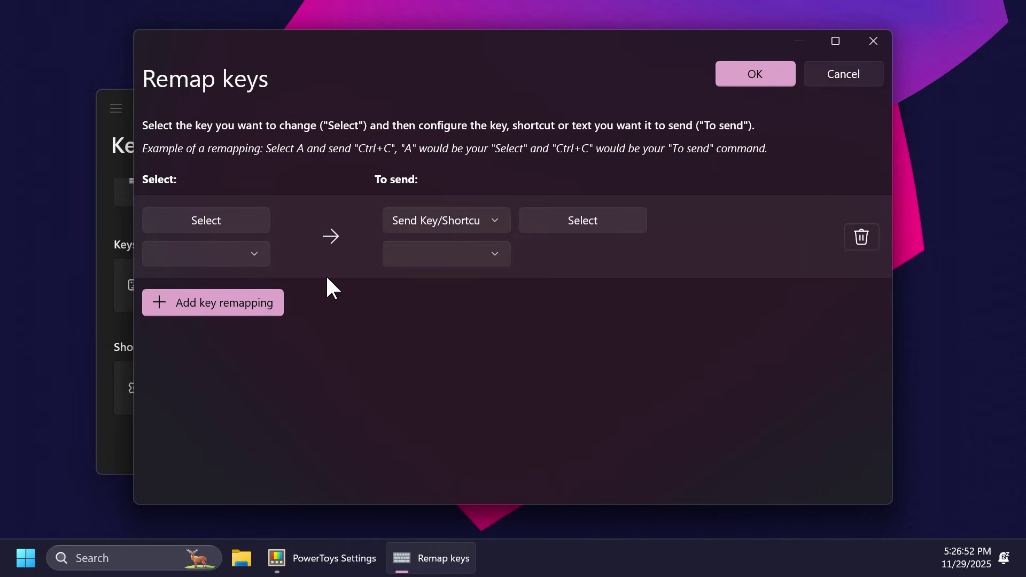
left_click(432, 220)
left_click(431, 220)
left_click(454, 258)
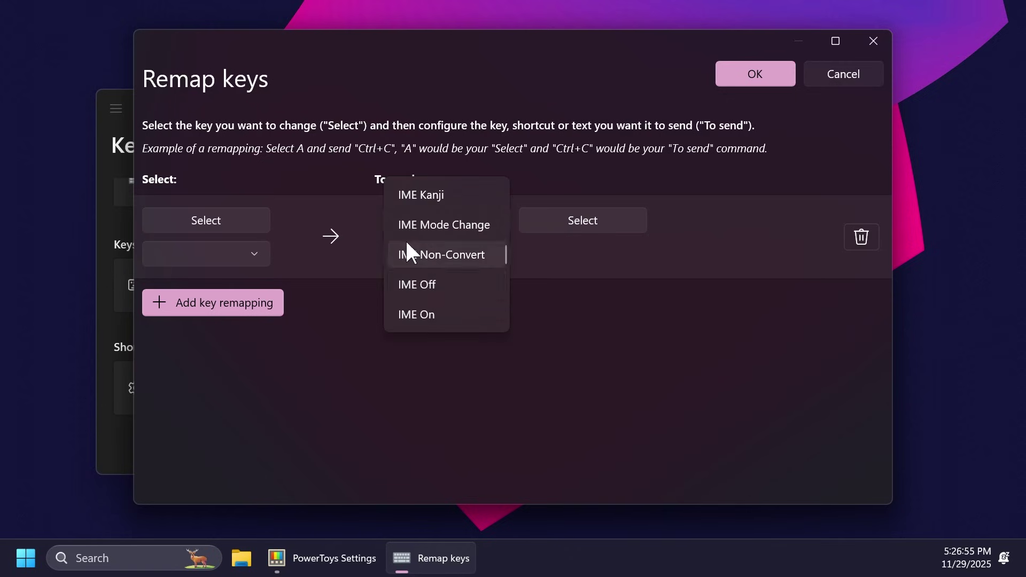
left_click(393, 354)
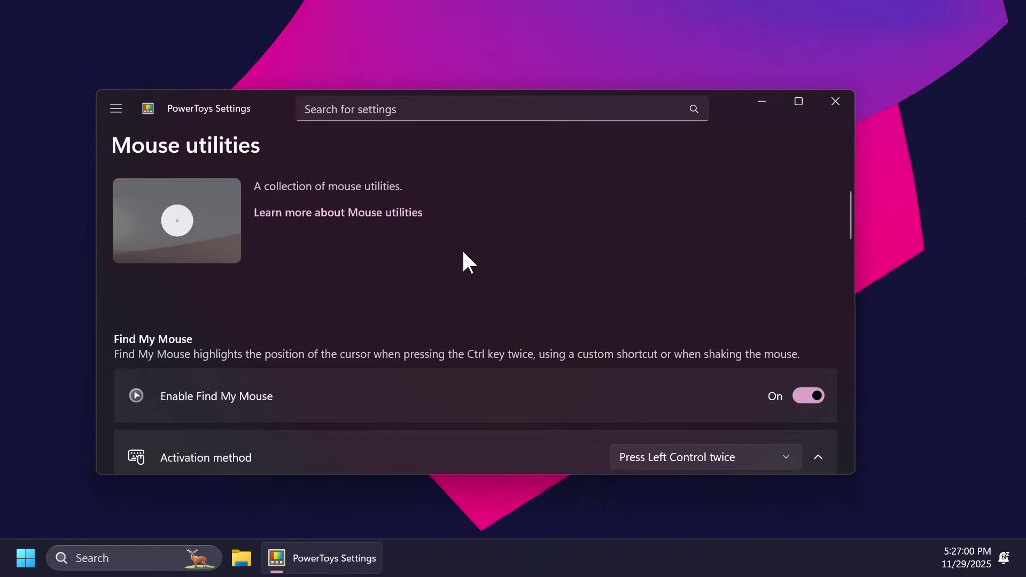
- Look over the Find My Mouse settings and spotlight the pointer using the Left Control activation method
scroll(345, 324, "down", 2)
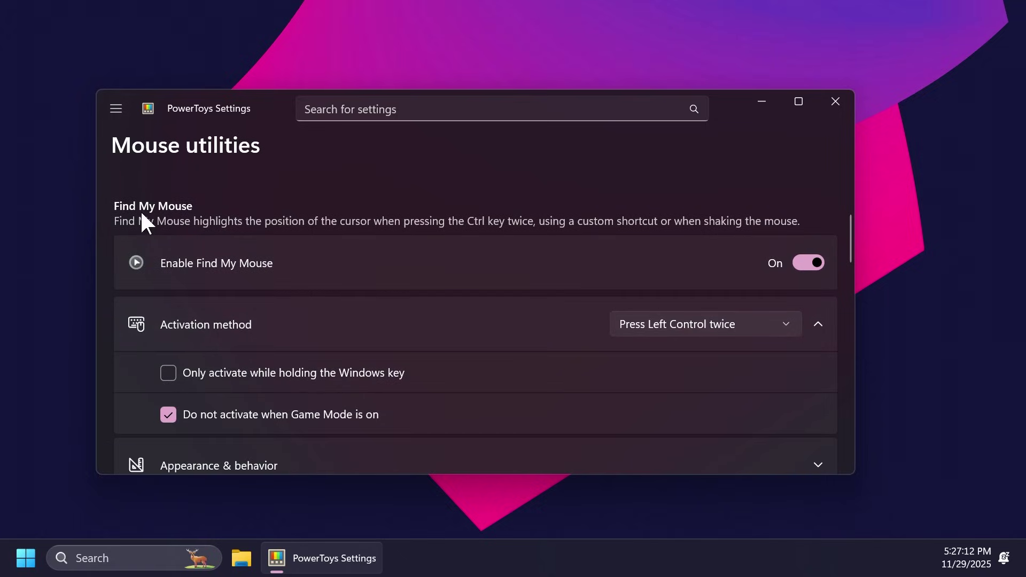
scroll(305, 274, "up", 2)
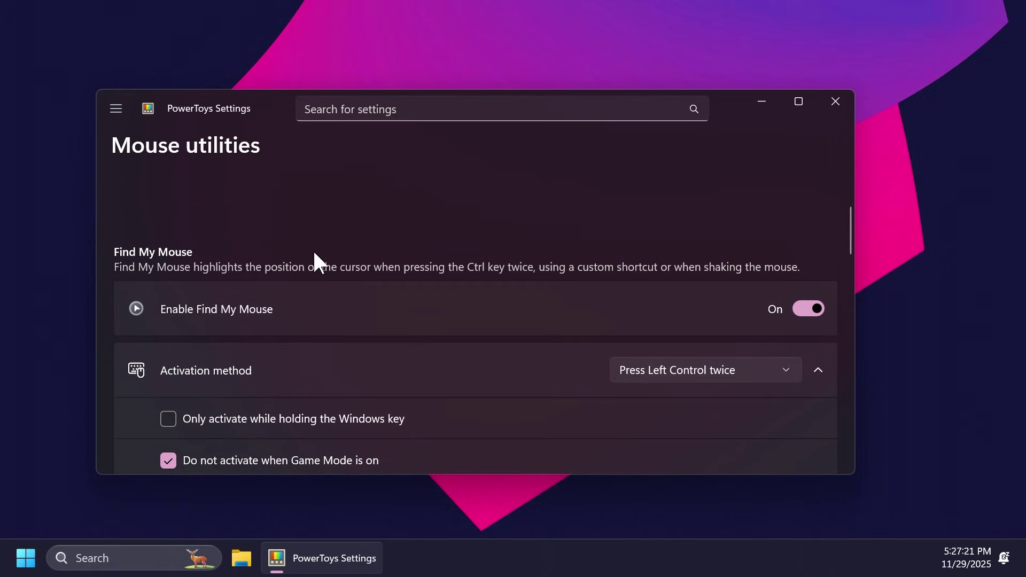
scroll(321, 247, "down", 2)
key("Control_L")
key("Control_L")
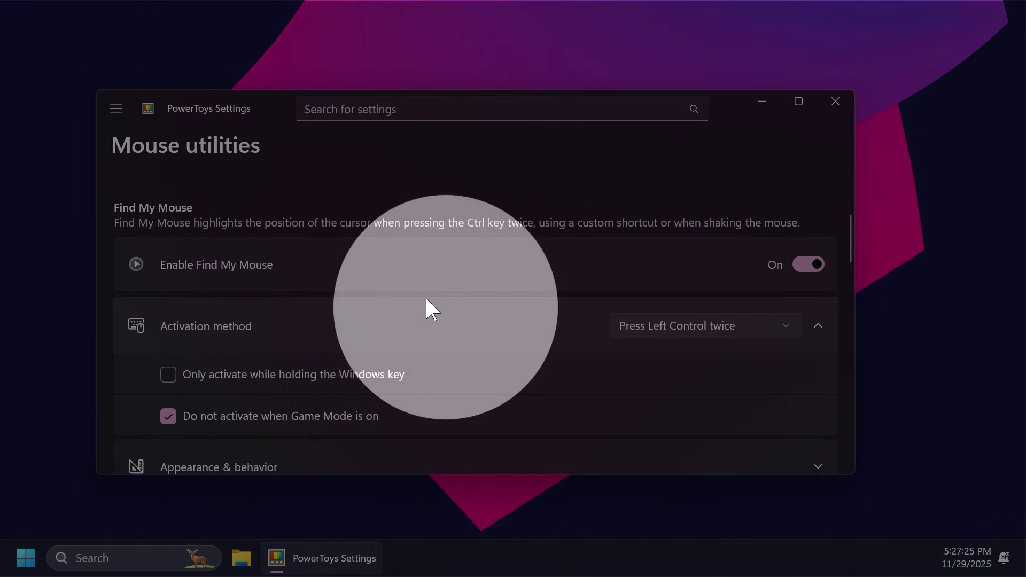
- Try the Shake mouse activation method for Find My Mouse, and switch back to Press Left Control twice
left_click(671, 326)
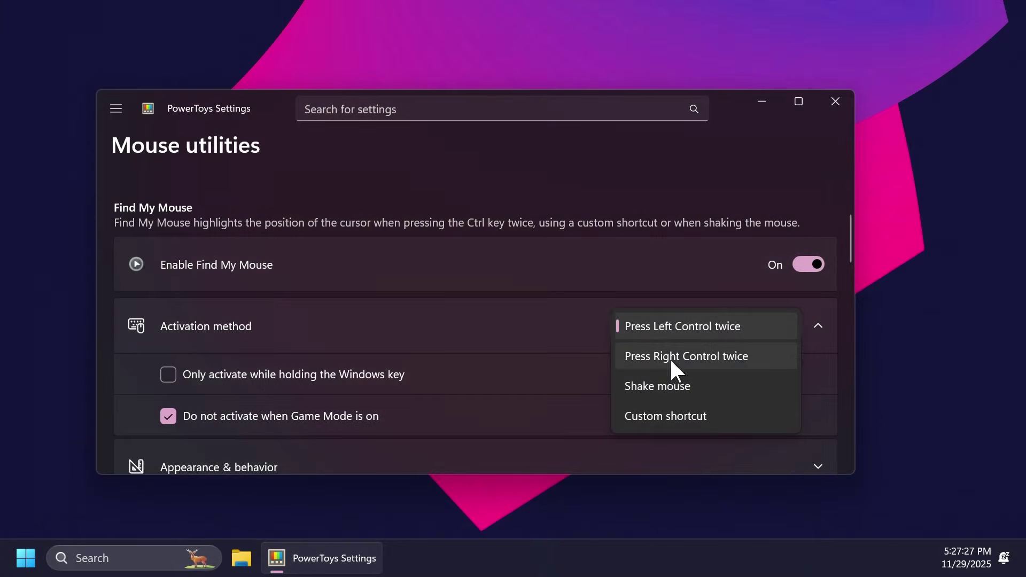
left_click(664, 386)
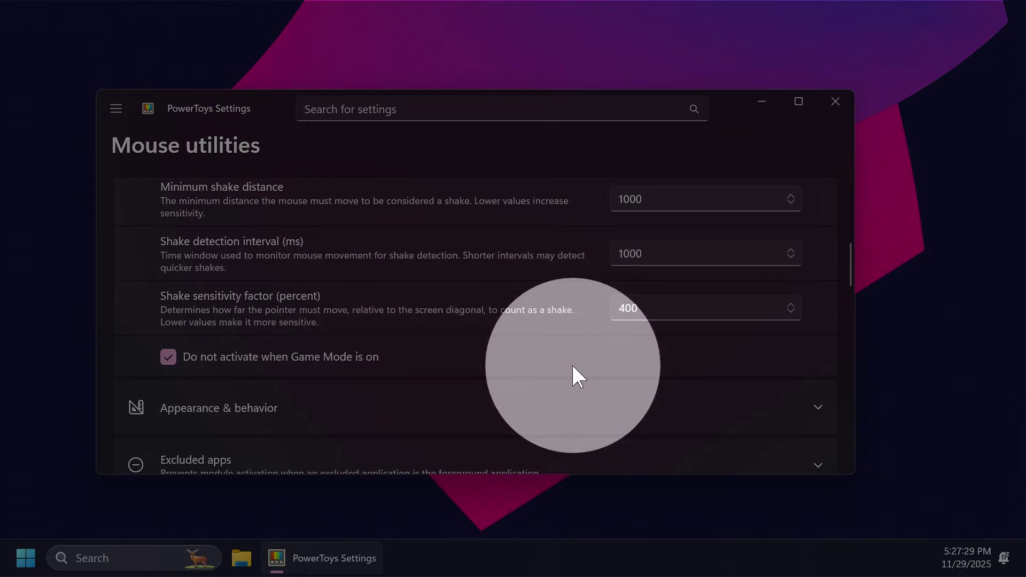
scroll(481, 358, "up", 5)
left_click(694, 431)
left_click(674, 305)
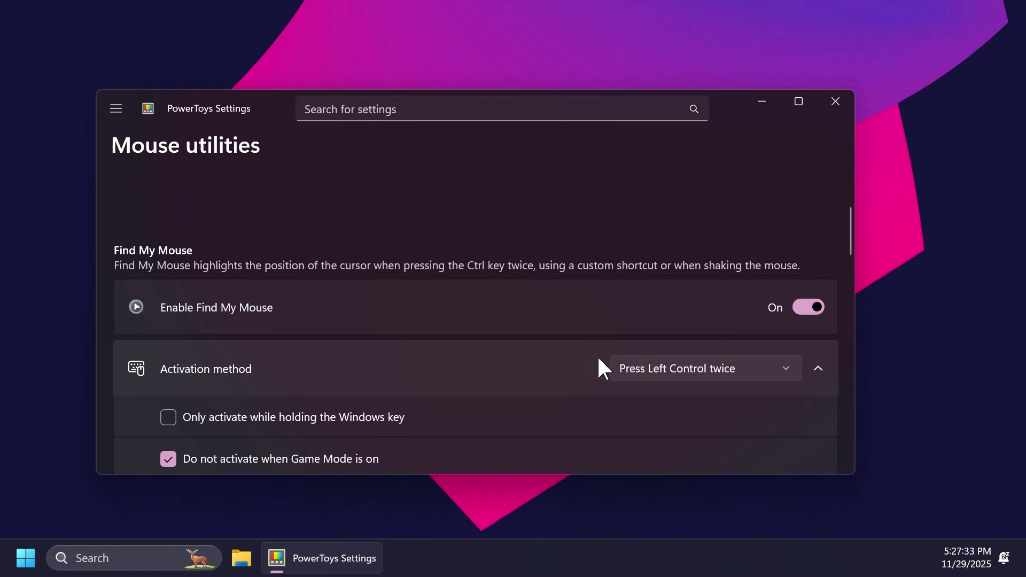
- Review the Mouse Jump and Mouse Pointer Crosshairs settings among the mouse utilities
scroll(272, 313, "down", 6)
scroll(273, 307, "down", 2)
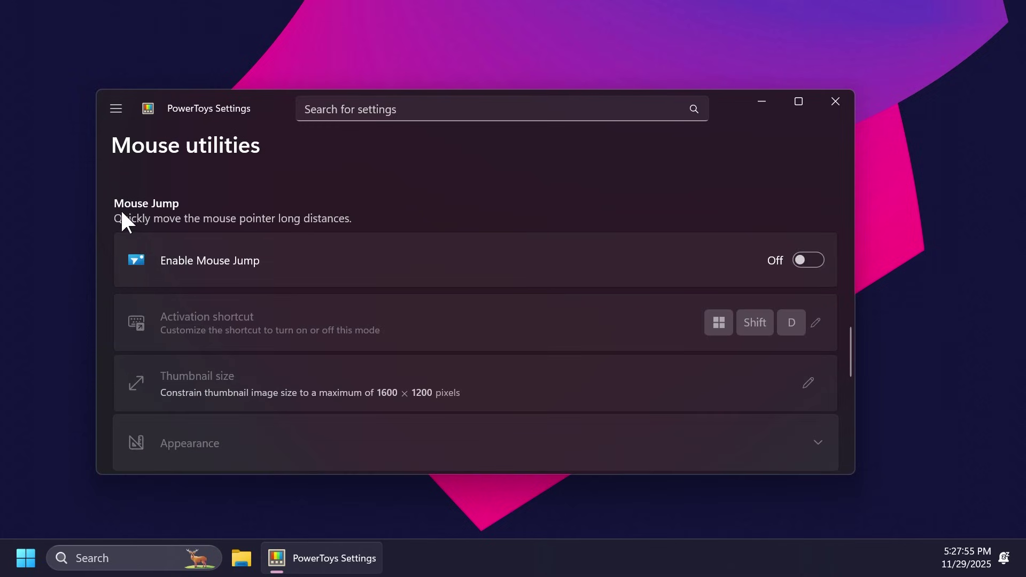
scroll(190, 247, "down", 4)
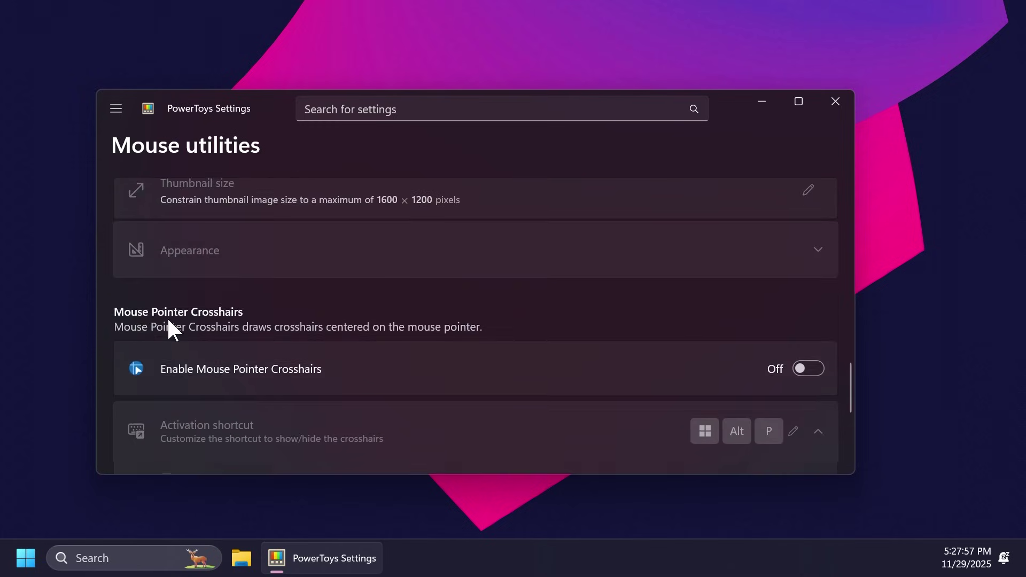
scroll(167, 319, "down", 4)
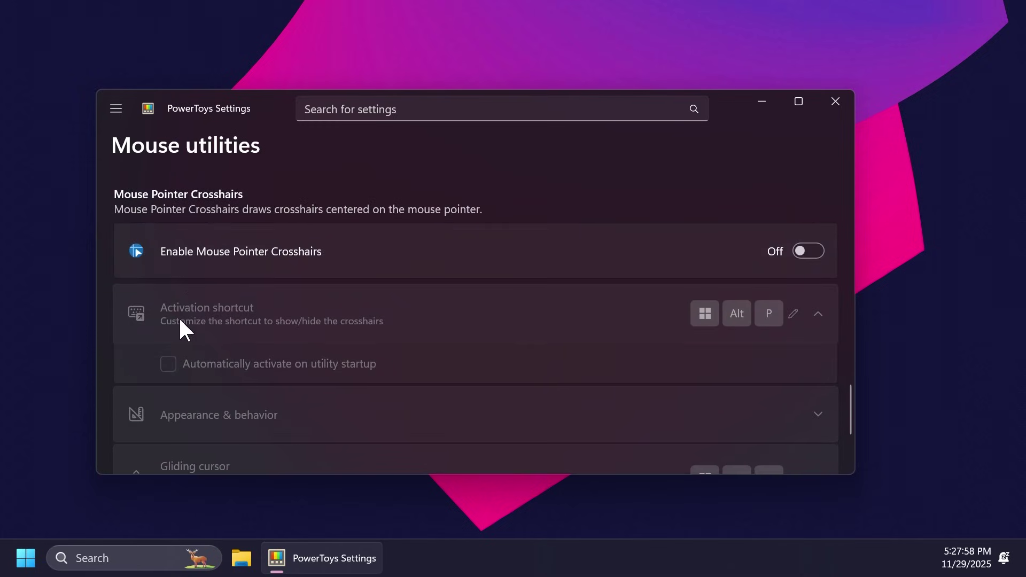
scroll(172, 316, "up", 3)
scroll(236, 308, "up", 3)
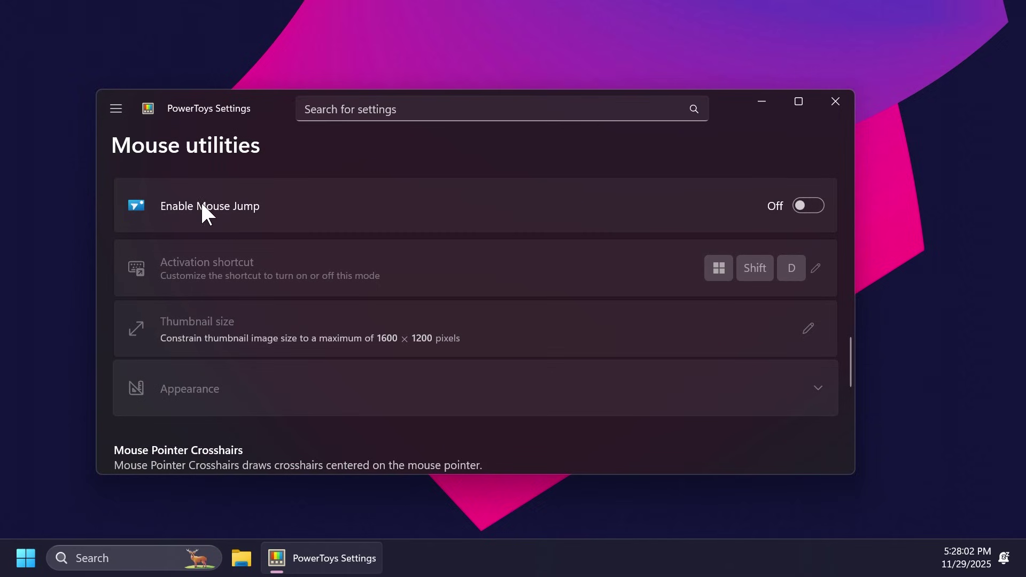
- Open the Mouse Without Borders page and enable Mouse Without Borders
left_click(116, 108)
left_click(262, 276)
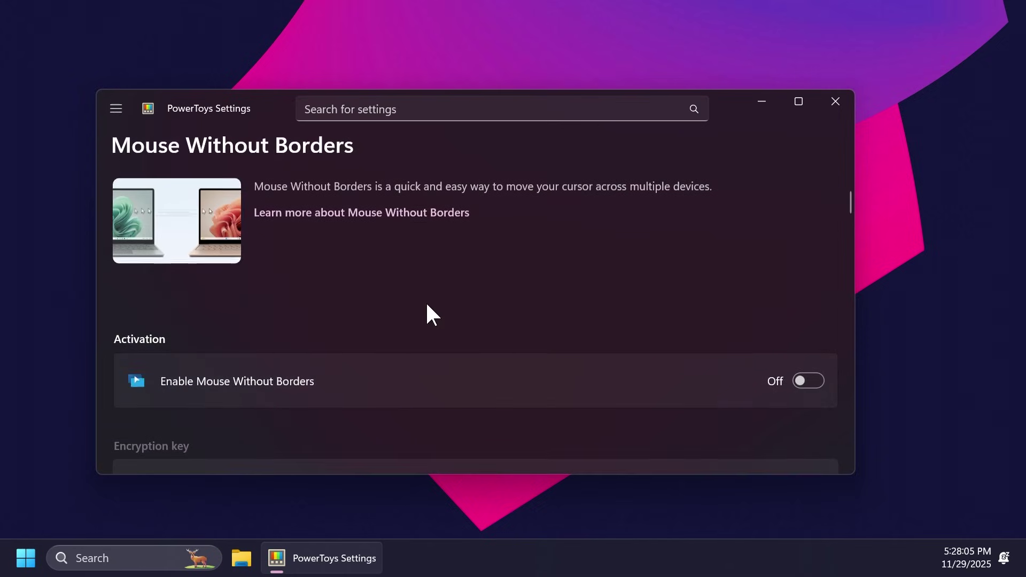
scroll(280, 335, "down", 3)
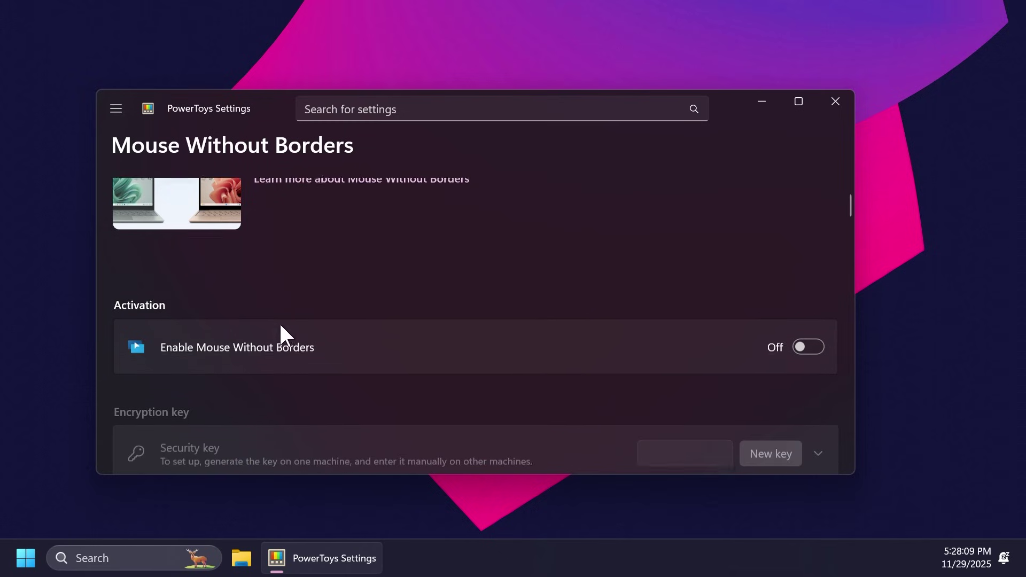
left_click(809, 248)
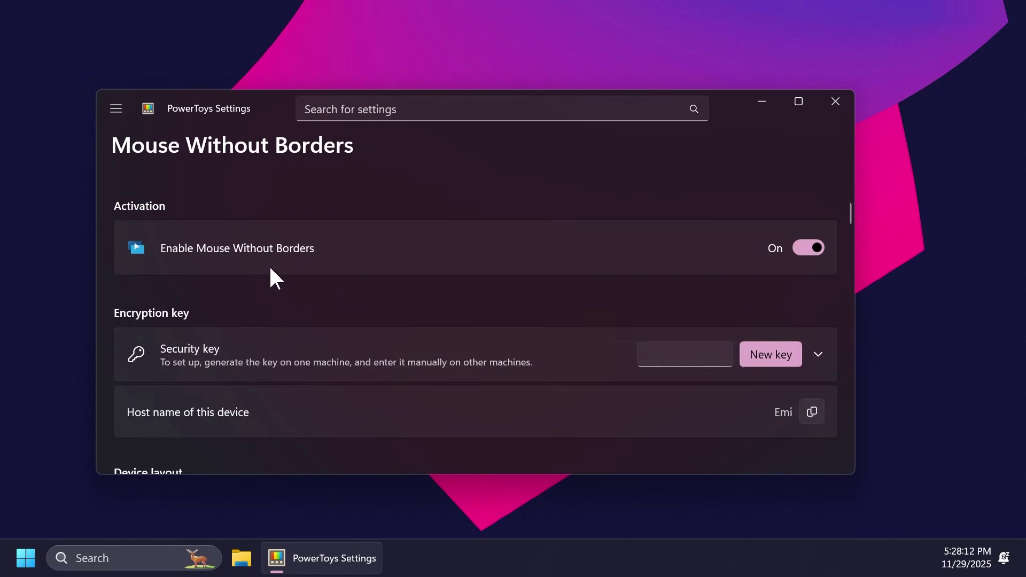
- Examine the encryption key, host name and device layout settings of Mouse Without Borders
scroll(271, 275, "down", 1)
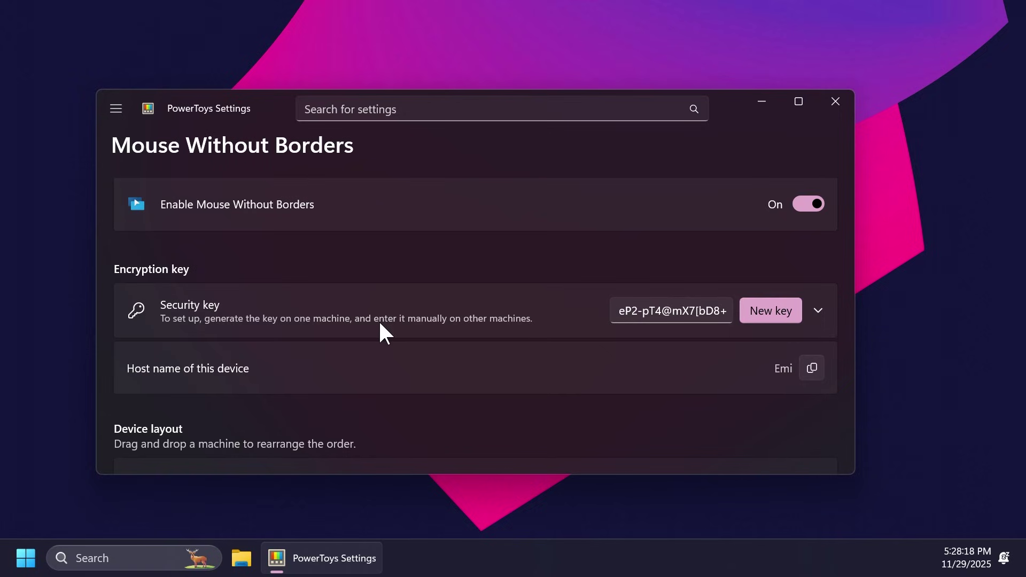
scroll(214, 254, "down", 1)
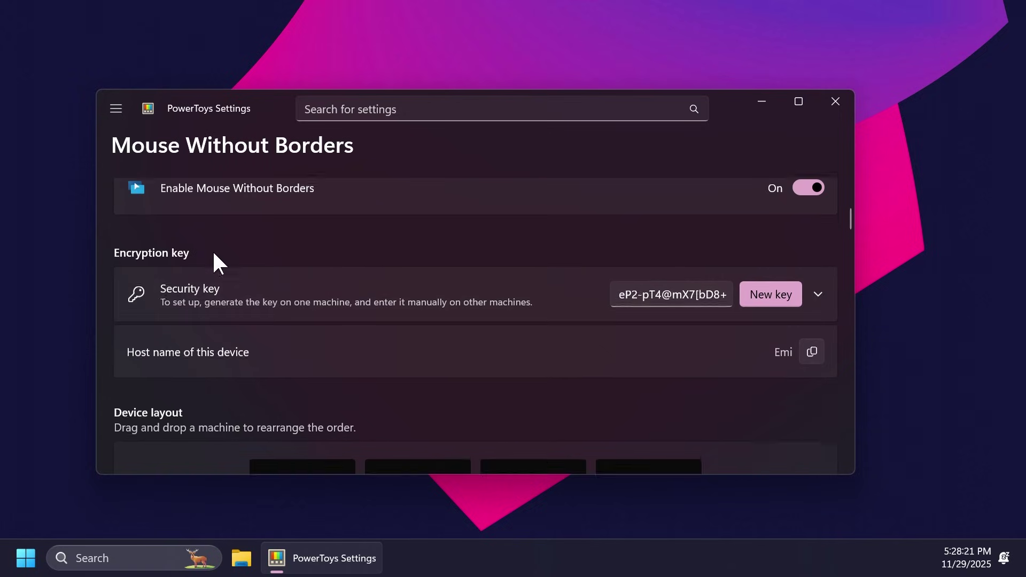
scroll(214, 255, "down", 3)
scroll(280, 270, "down", 1)
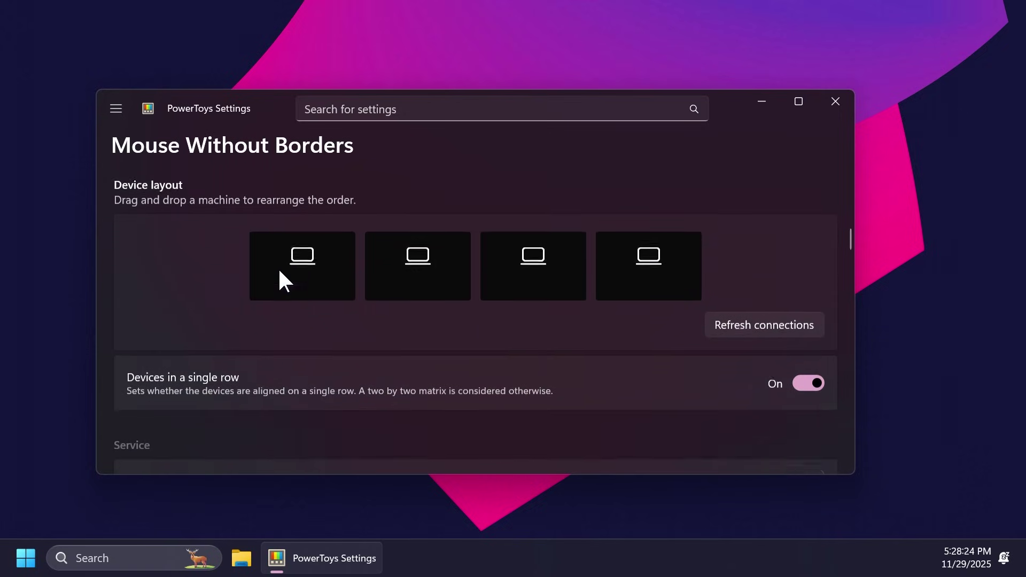
scroll(137, 235, "up", 1)
scroll(508, 352, "down", 4)
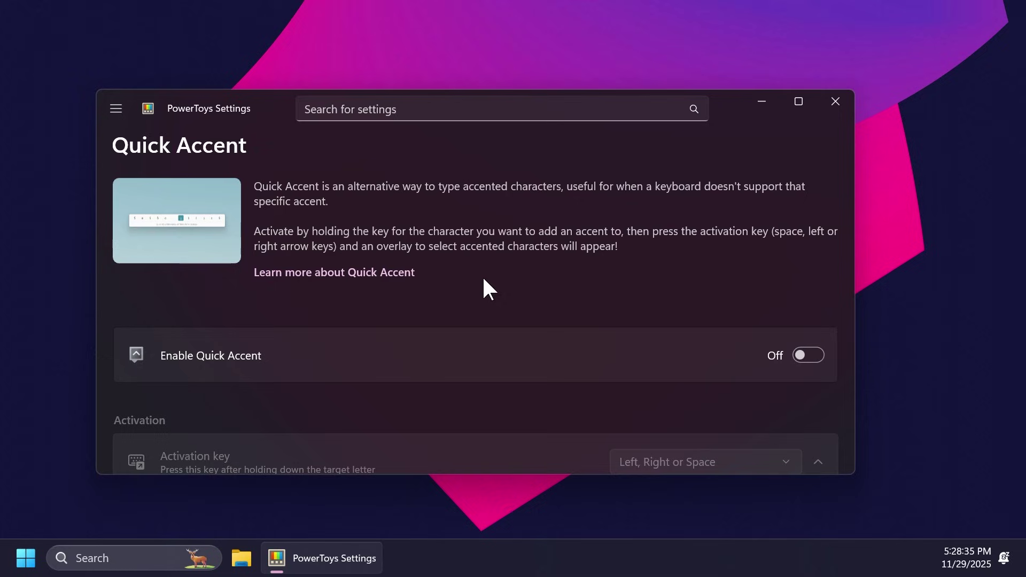
- Enable Quick Accent and look over its activation, character and toolbar settings
scroll(459, 281, "down", 2)
key("space")
scroll(390, 305, "down", 3)
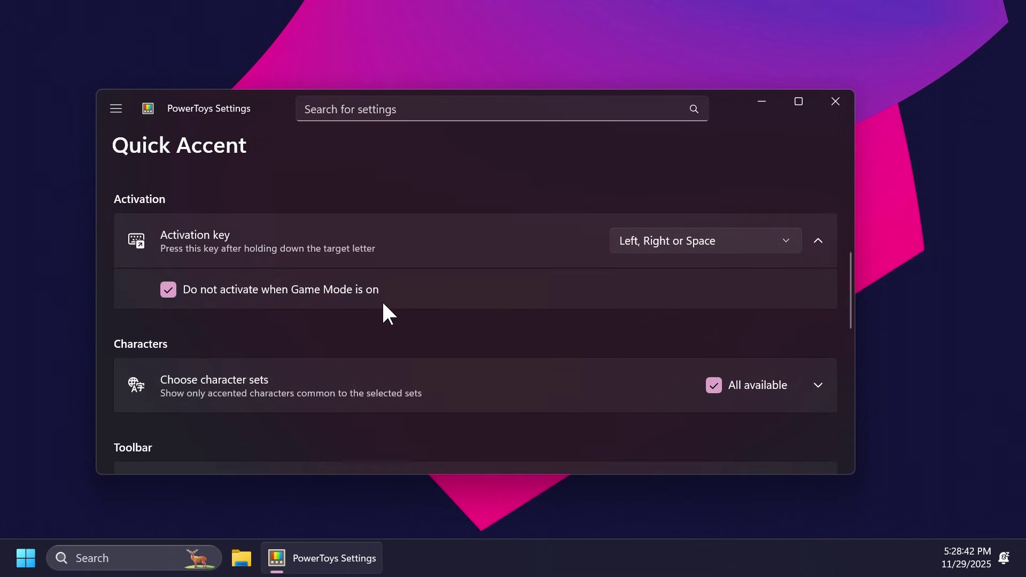
scroll(383, 288, "down", 3)
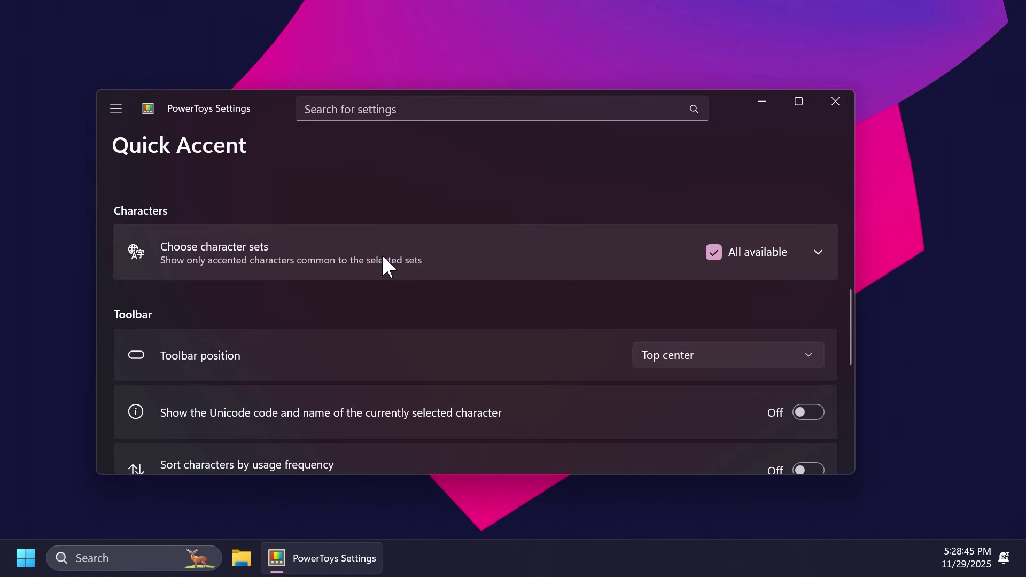
scroll(382, 257, "down", 6)
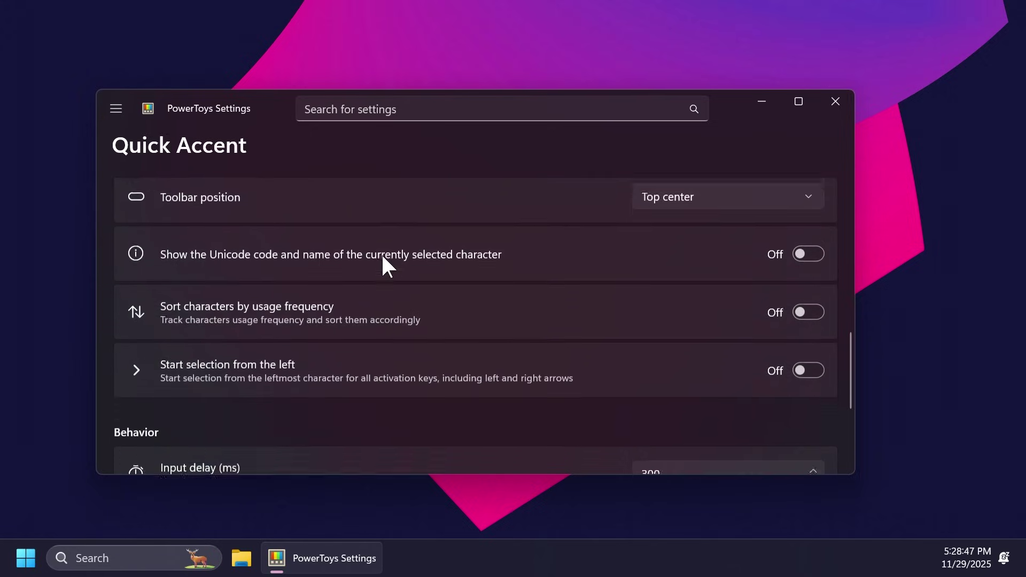
scroll(383, 266, "up", 8)
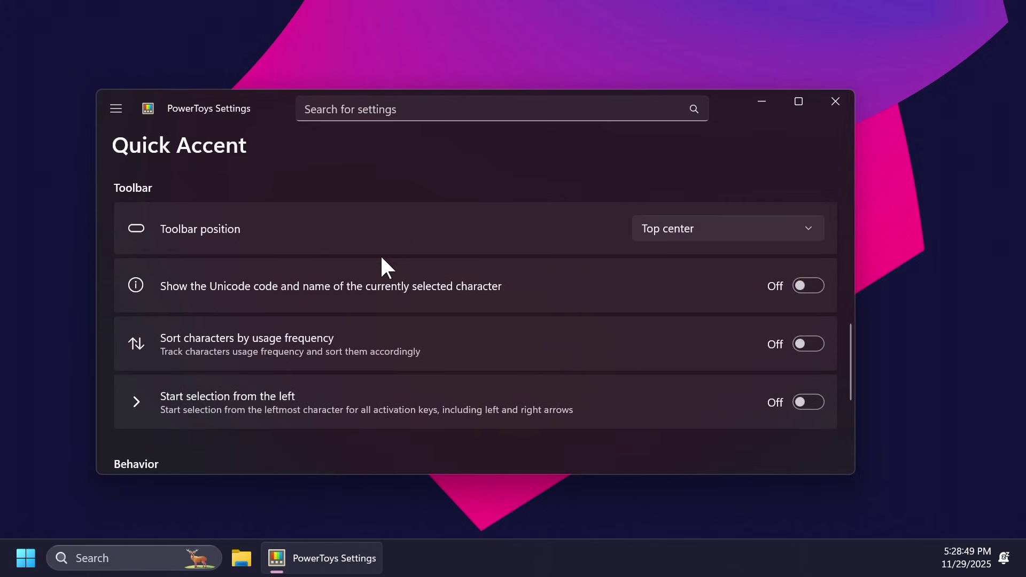
- Expand the Quick Accent character sets and browse the available language sets
left_click(363, 326)
scroll(355, 328, "down", 3)
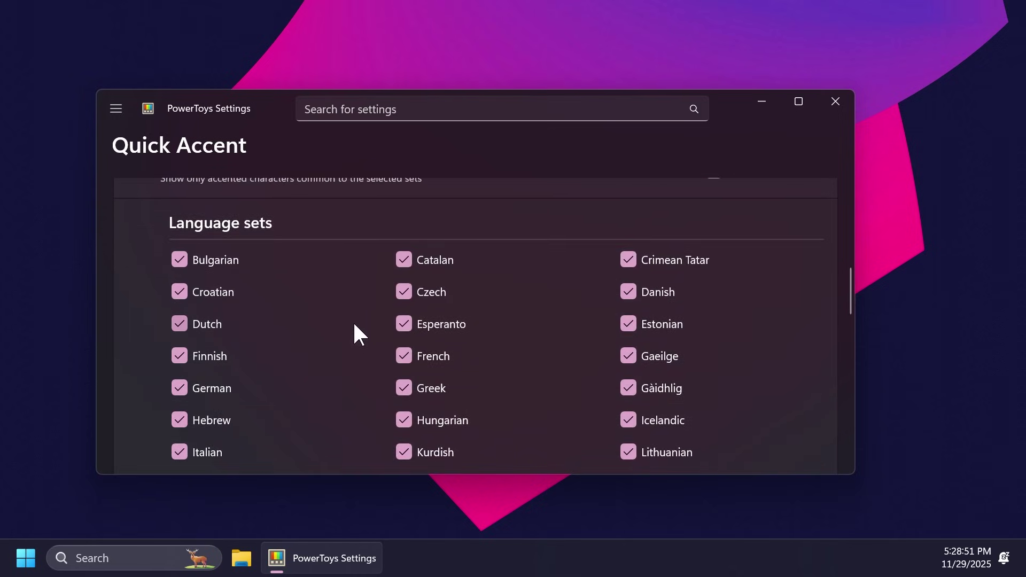
scroll(321, 320, "up", 2)
scroll(343, 320, "down", 8)
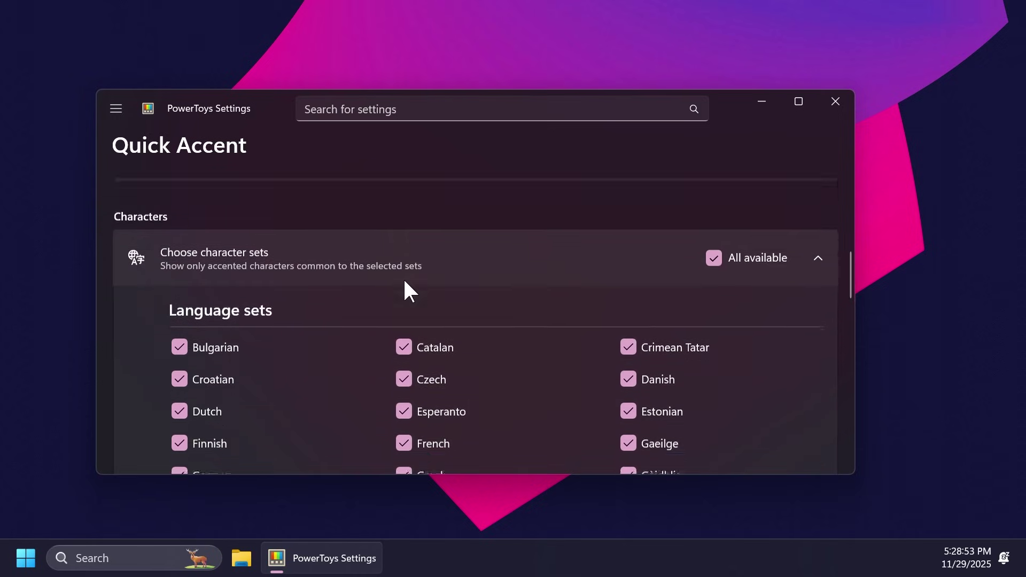
scroll(316, 348, "up", 4)
- Open the File Explorer add-ons page and review the file types offered for the Preview Pane
left_click(116, 109)
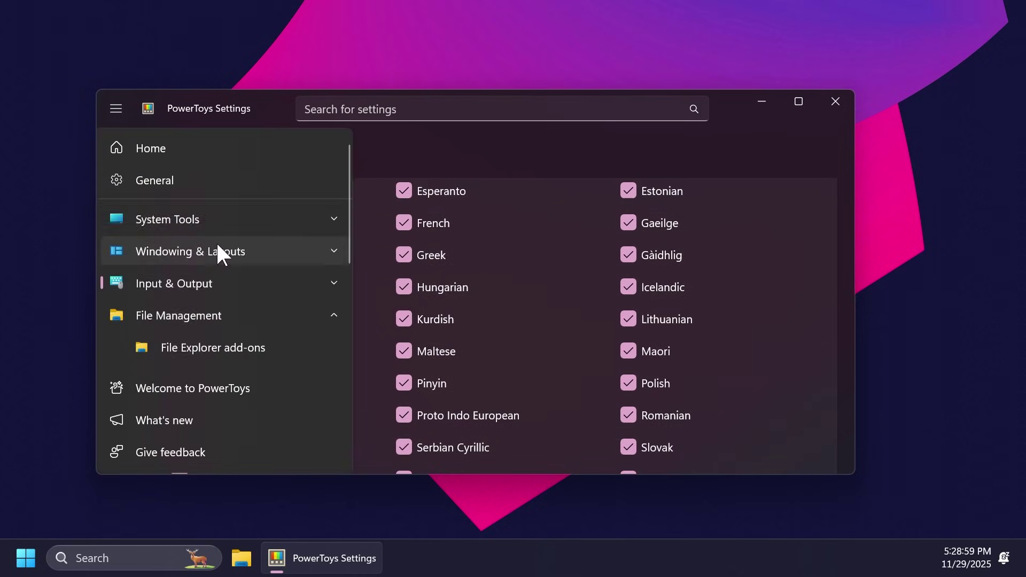
scroll(216, 241, "down", 3)
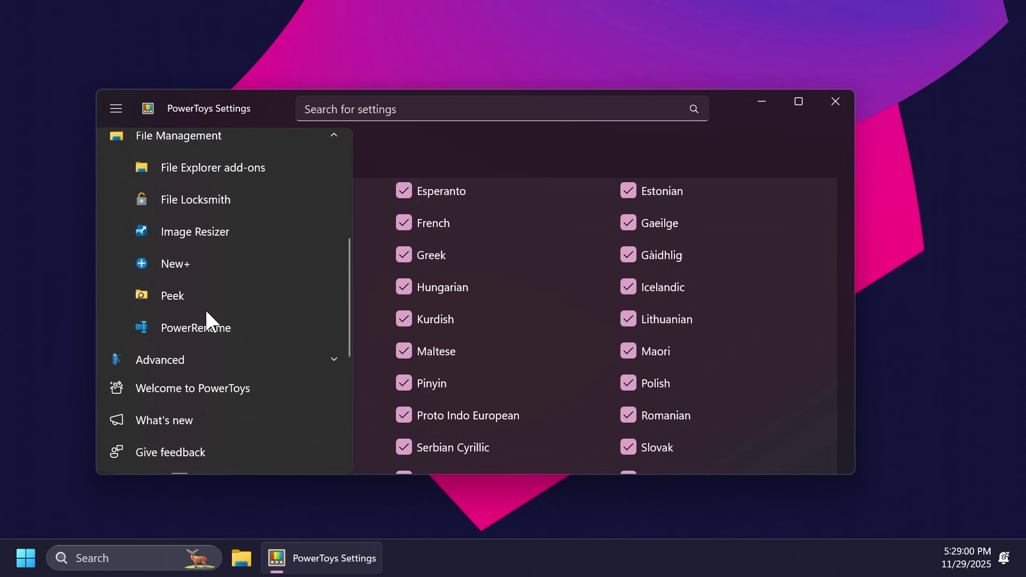
left_click(210, 167)
scroll(534, 280, "down", 2)
scroll(512, 285, "down", 5)
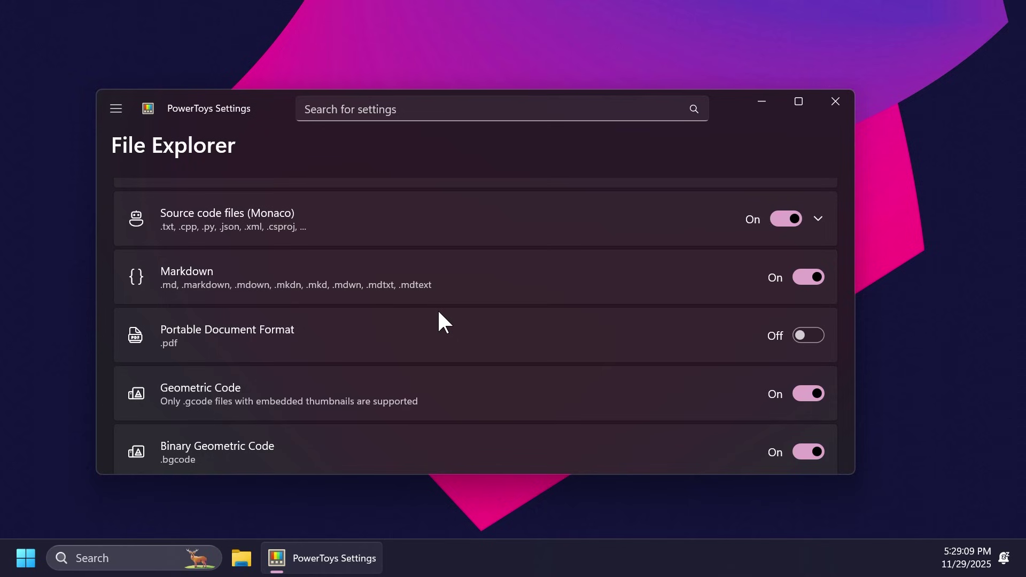
scroll(362, 231, "up", 4)
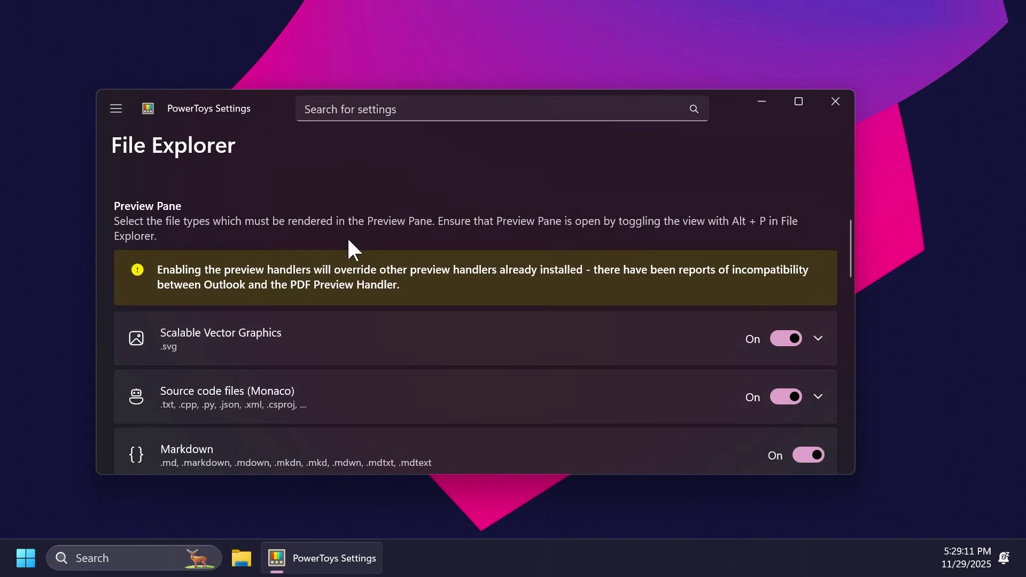
- Examine the file types offered for thumbnail icon previews and return to the start of the File Explorer settings
scroll(350, 247, "down", 6)
scroll(205, 321, "down", 5)
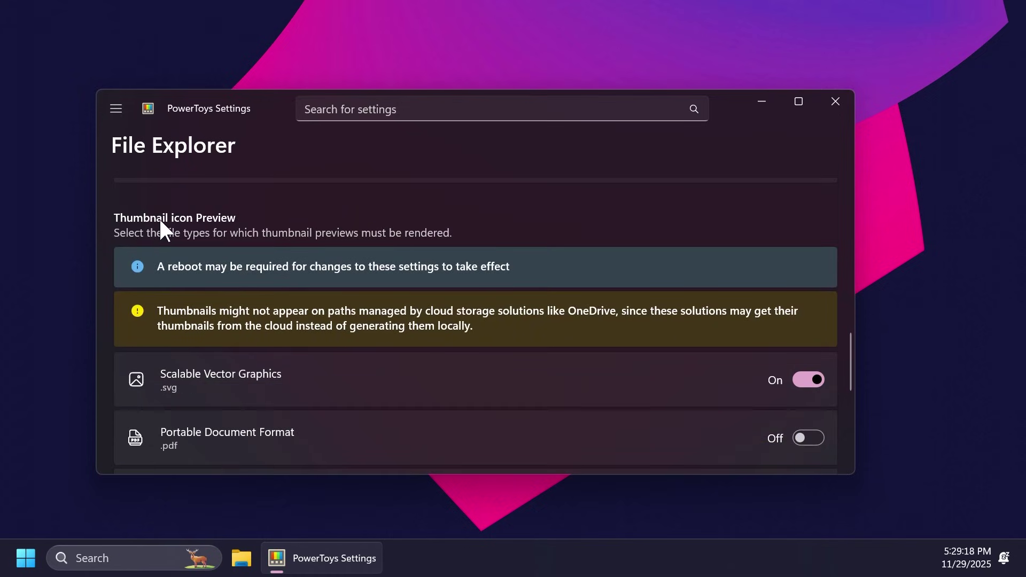
scroll(197, 224, "down", 5)
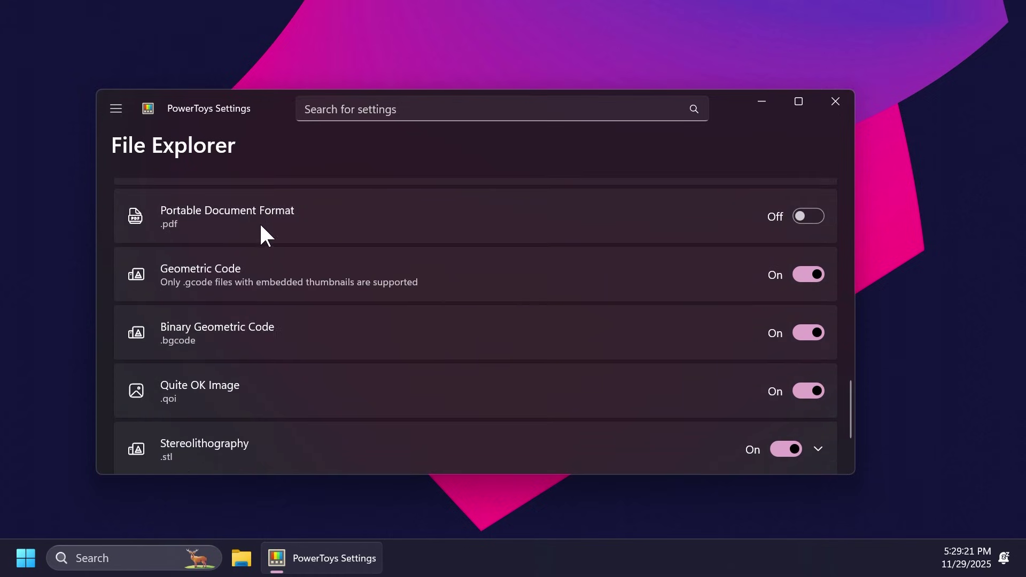
scroll(270, 269, "up", 5)
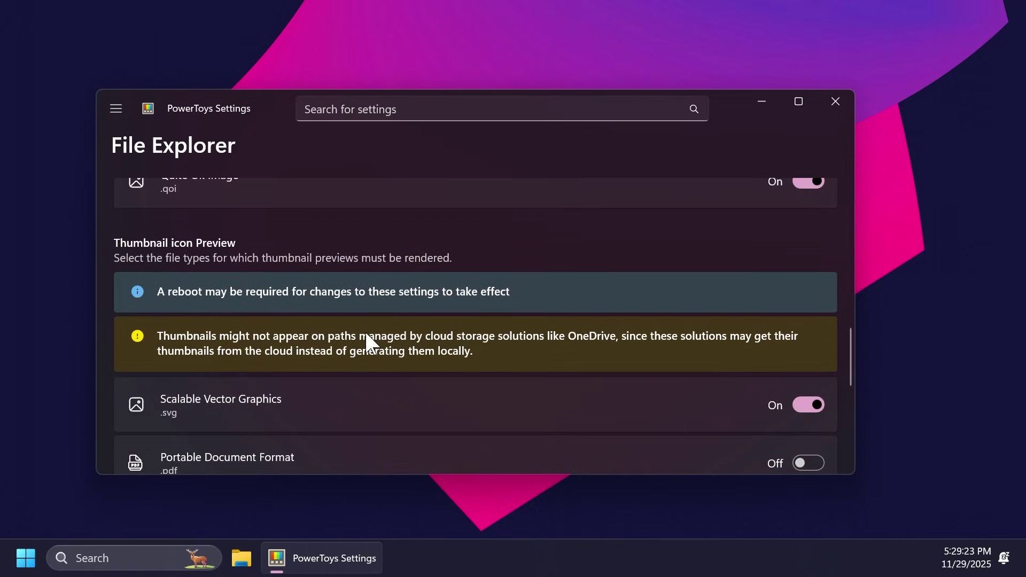
scroll(367, 334, "up", 3)
scroll(367, 337, "up", 10)
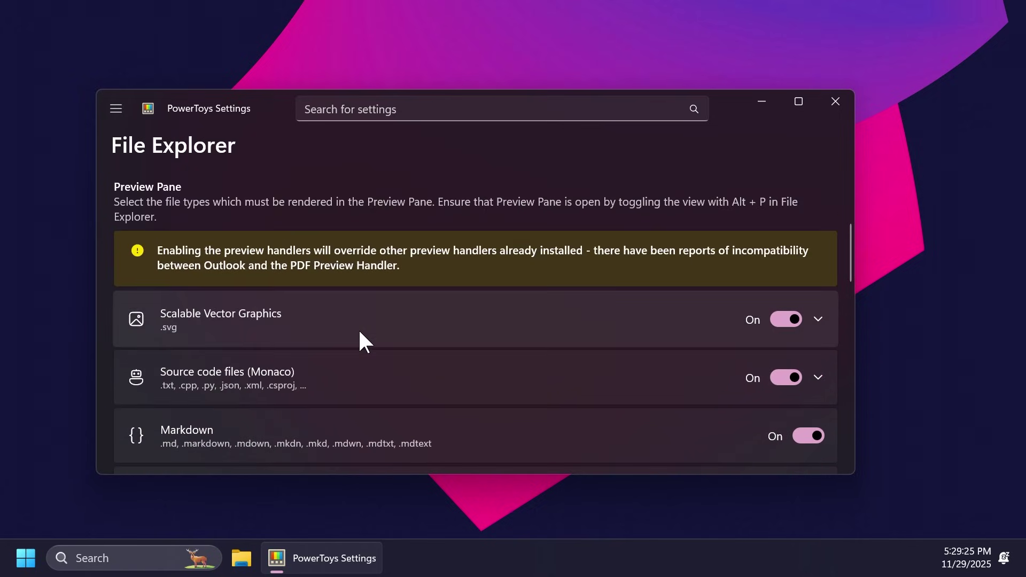
scroll(350, 289, "up", 4)
- Open the File Locksmith page and review its activation and shell integration settings
left_click(117, 109)
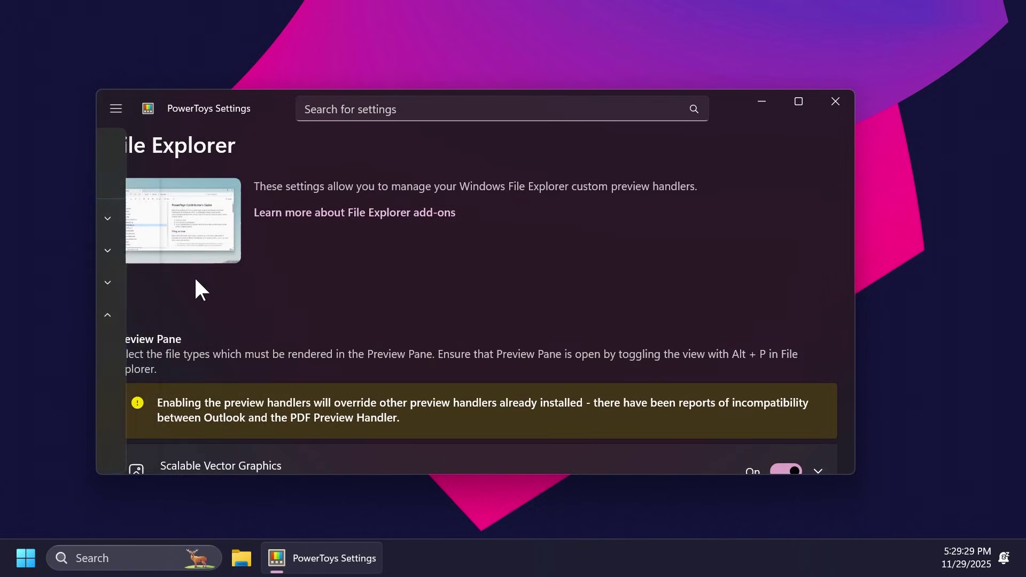
left_click(195, 285)
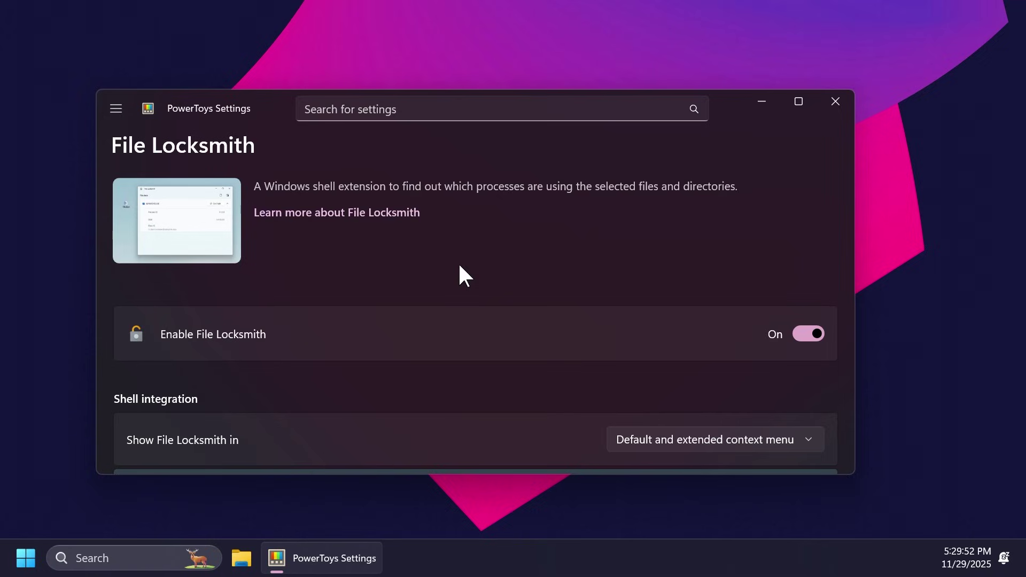
scroll(396, 266, "down", 2)
scroll(396, 265, "up", 2)
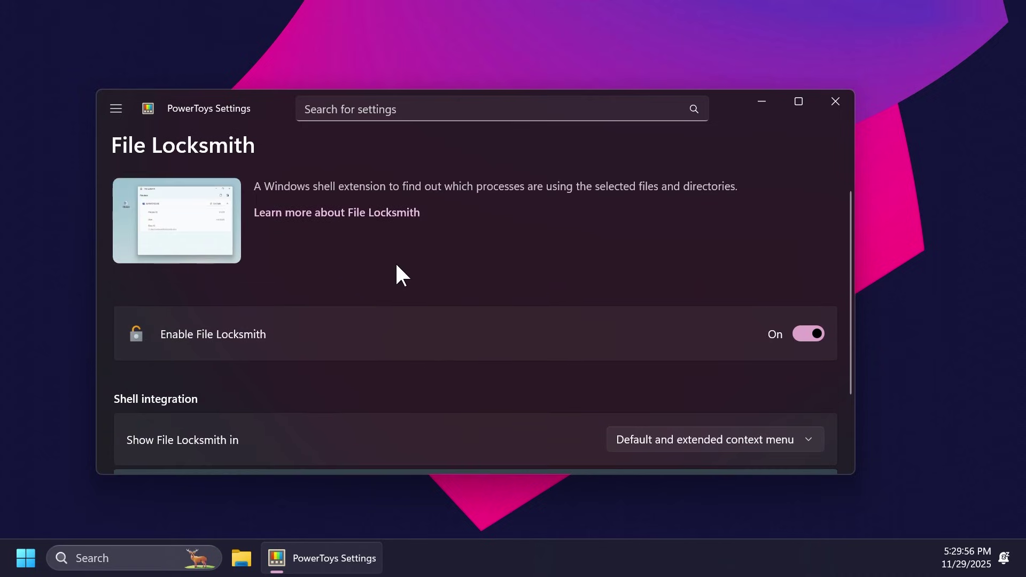
scroll(390, 266, "down", 2)
scroll(330, 279, "down", 2)
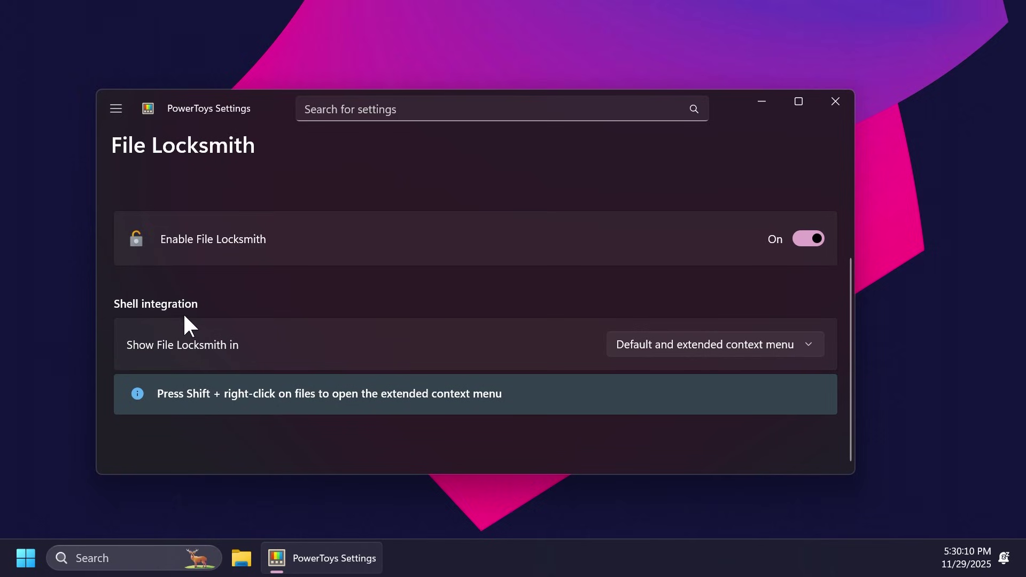
- Check the context menu options for showing File Locksmith, and open the context menu of the newest image in Downloads
left_click(759, 345)
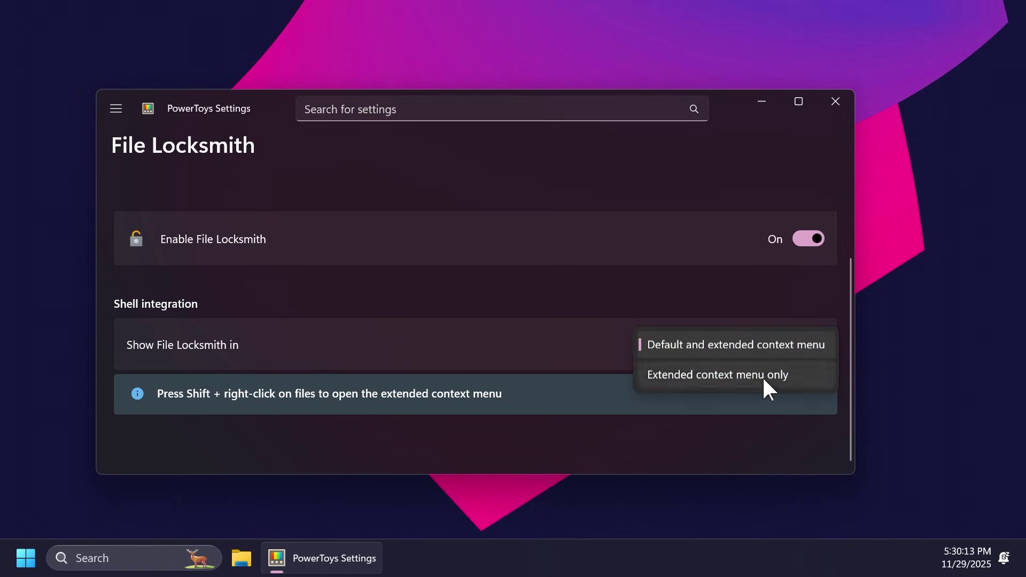
left_click(455, 335)
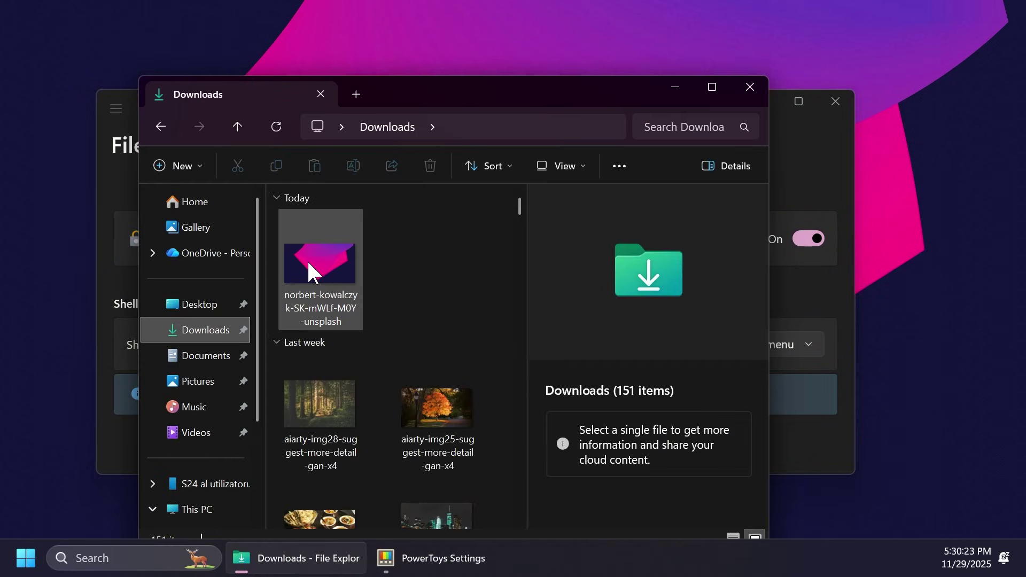
right_click(308, 263)
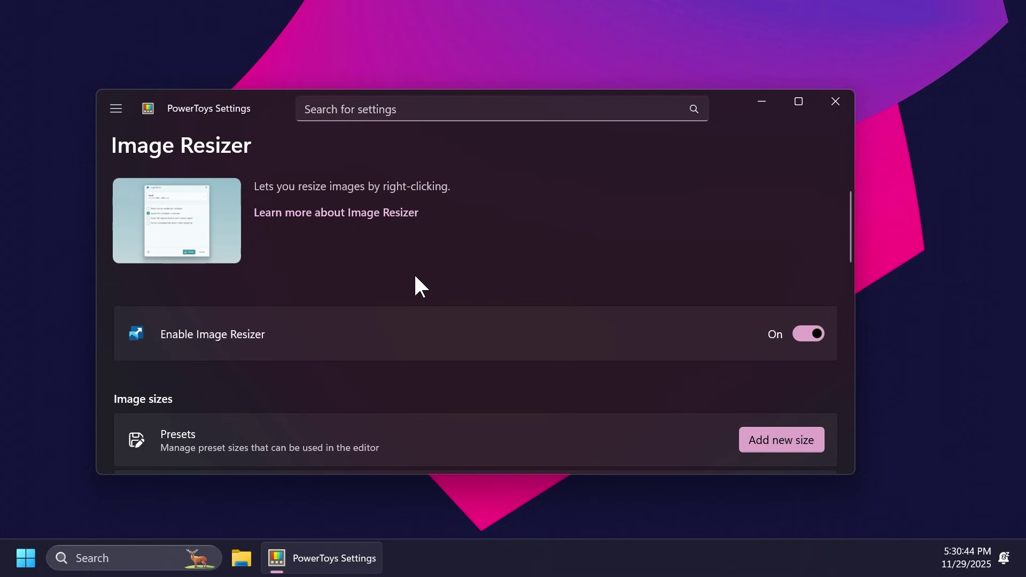
- Review the Image Resizer page's activation setting and its preset image sizes
scroll(361, 264, "down", 2)
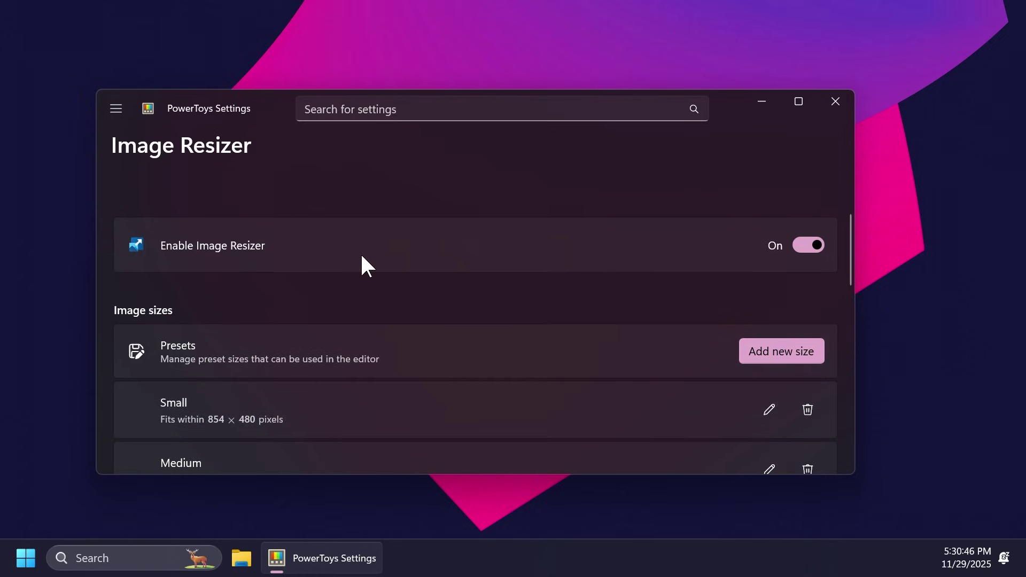
scroll(428, 259, "up", 2)
scroll(400, 279, "down", 3)
scroll(396, 272, "down", 3)
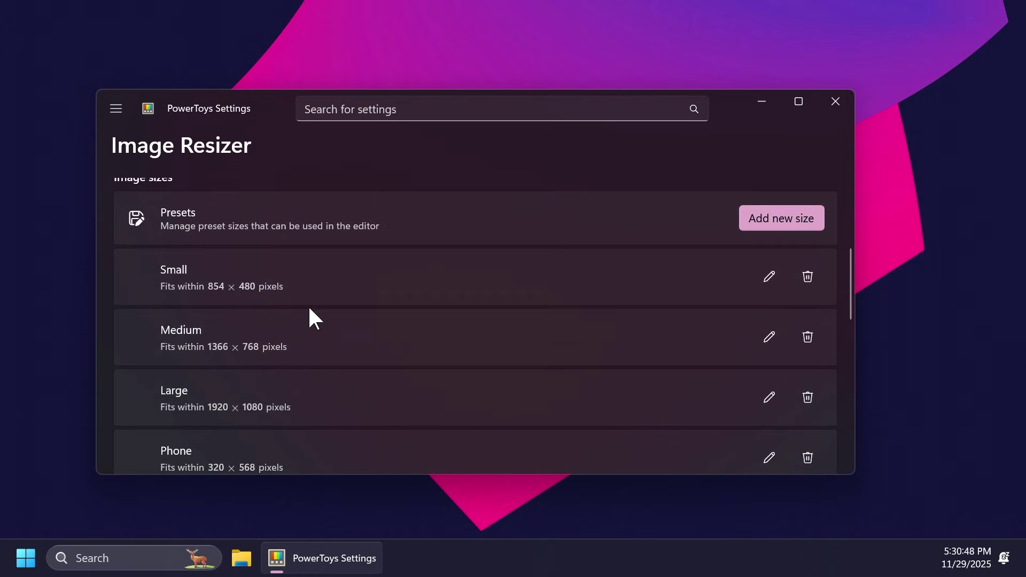
scroll(294, 374, "up", 2)
scroll(272, 278, "down", 3)
- Examine Image Resizer's encoding settings, including the fallback encoder, JPEG quality, PNG interlacing and TIFF compression
scroll(222, 277, "down", 3)
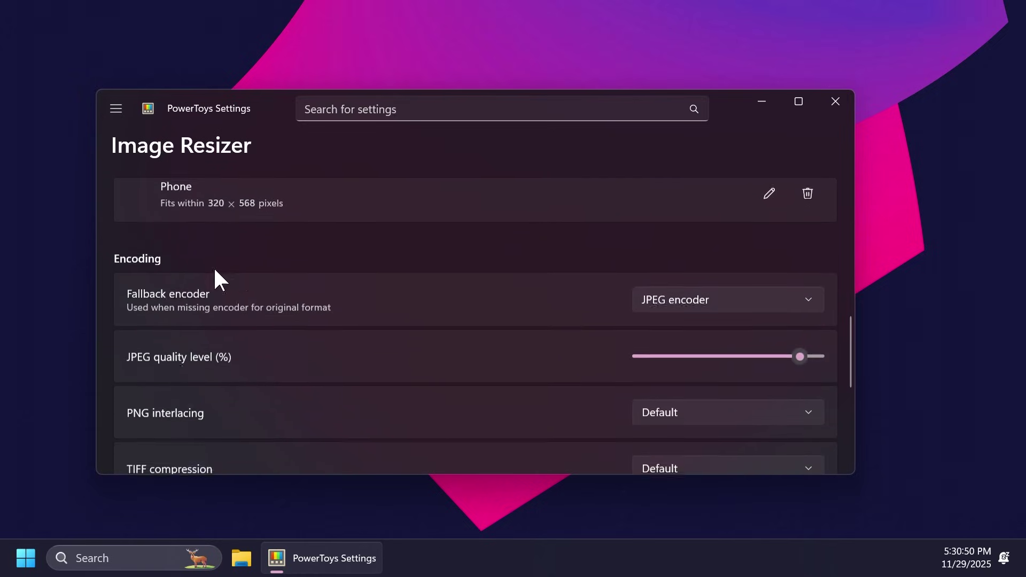
scroll(255, 275, "down", 1)
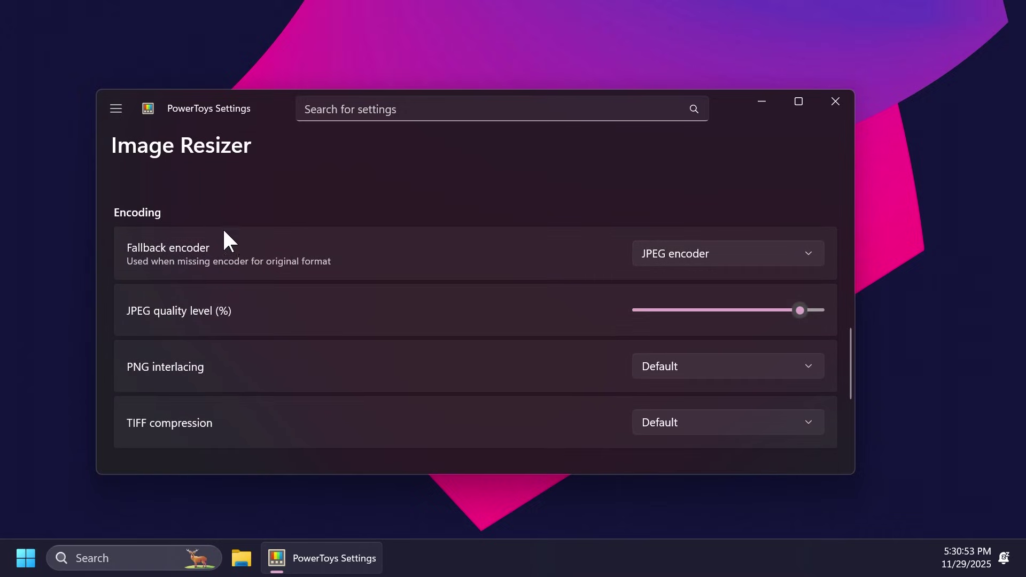
scroll(208, 231, "down", 2)
scroll(315, 281, "down", 2)
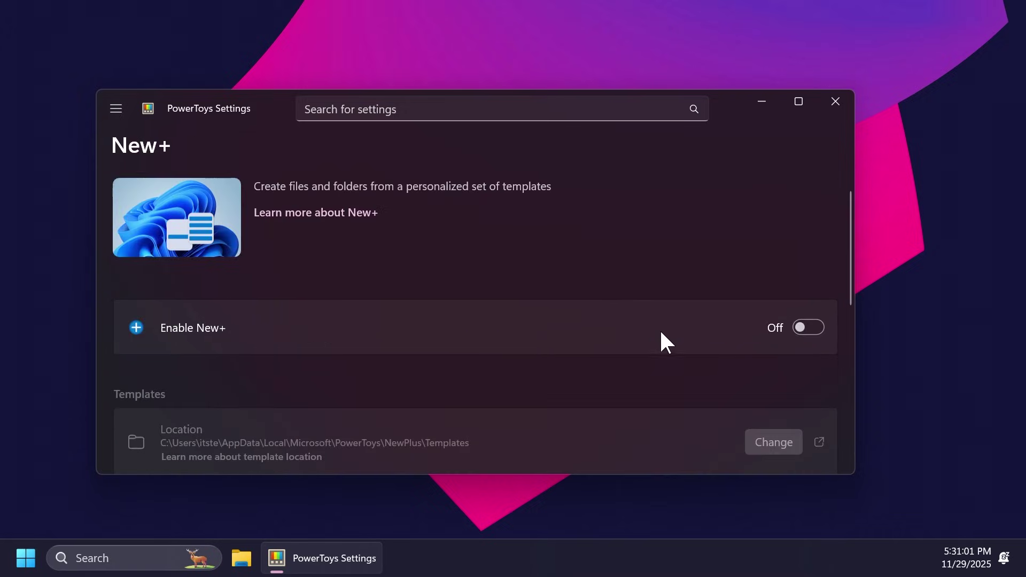
- Enable New+, review its template display options and check the New submenu of the desktop's context menu
left_click(806, 327)
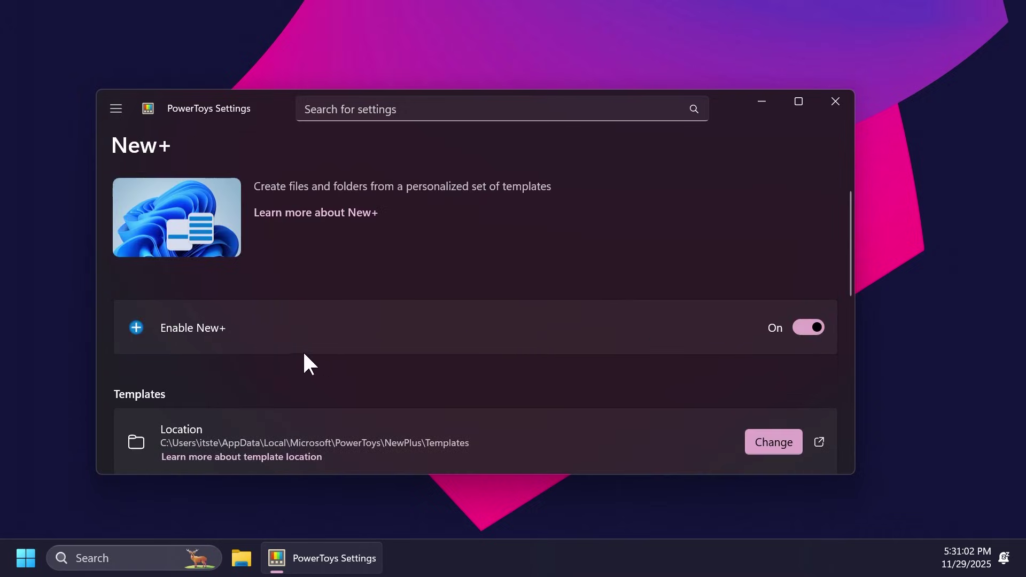
scroll(319, 321, "down", 4)
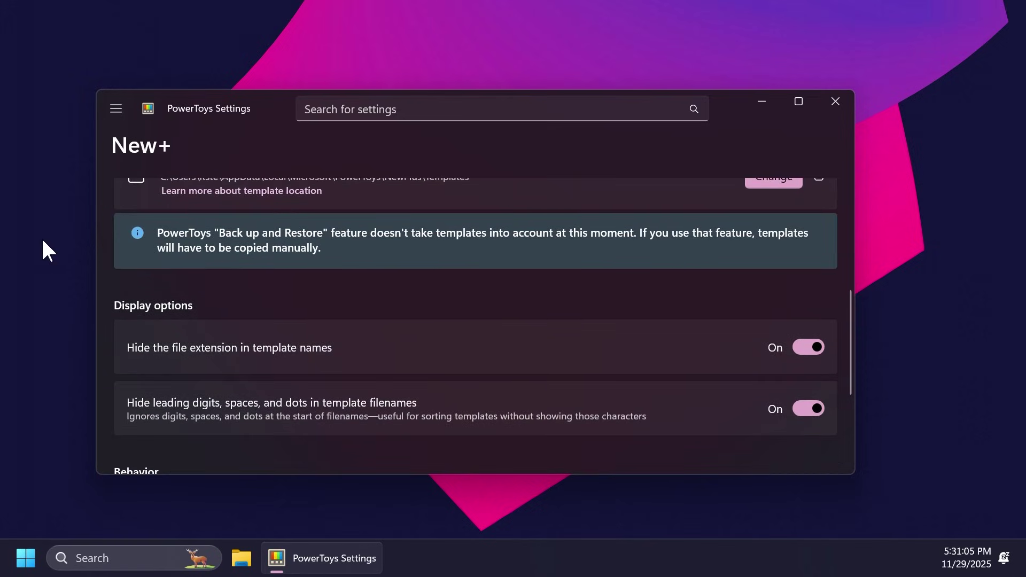
right_click(41, 236)
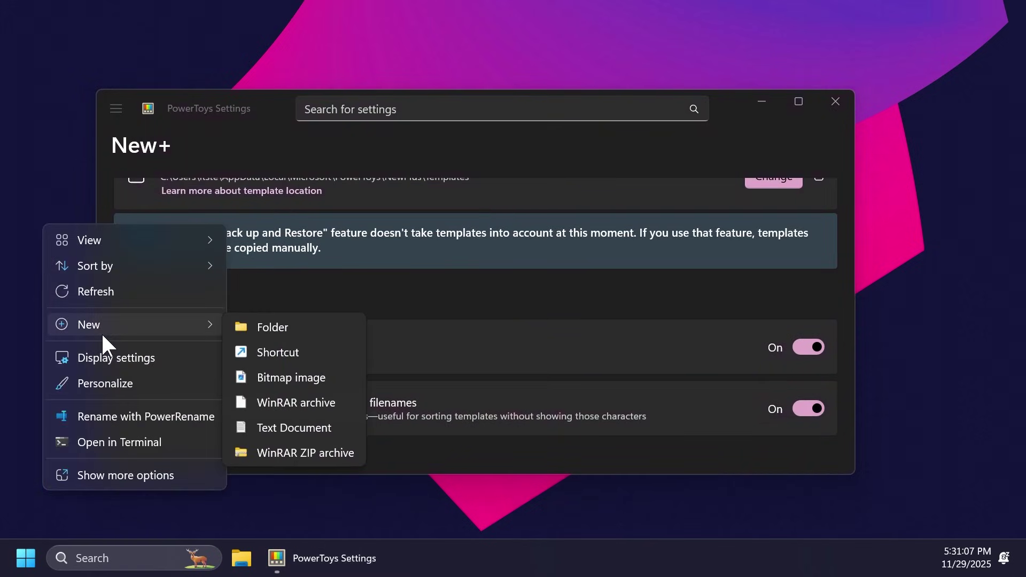
left_click(393, 300)
- Review the New+ behavior settings and bring up the desktop's context menu once more before dismissing it
scroll(352, 296, "down", 3)
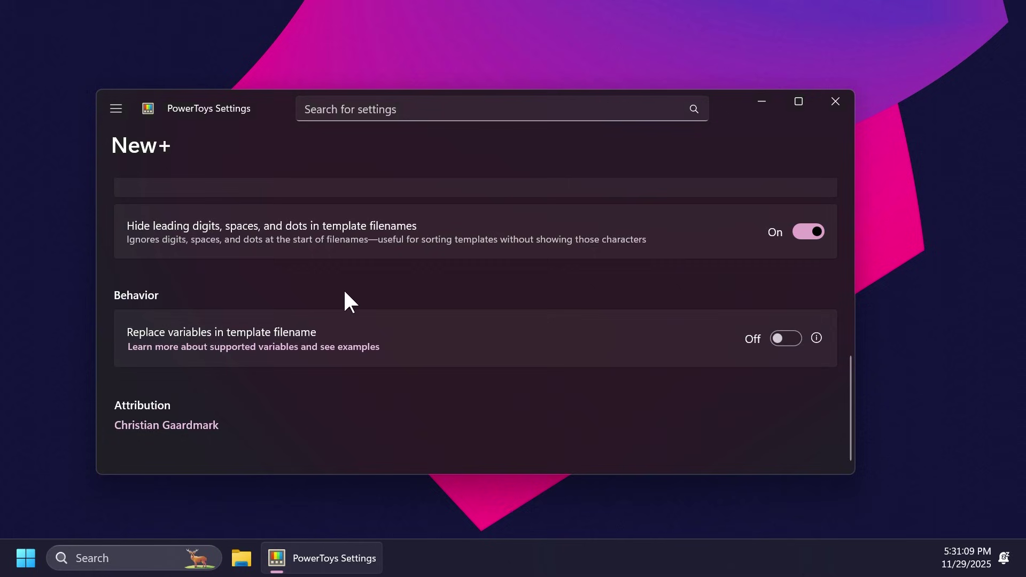
scroll(345, 300, "up", 3)
right_click(41, 267)
left_click(270, 293)
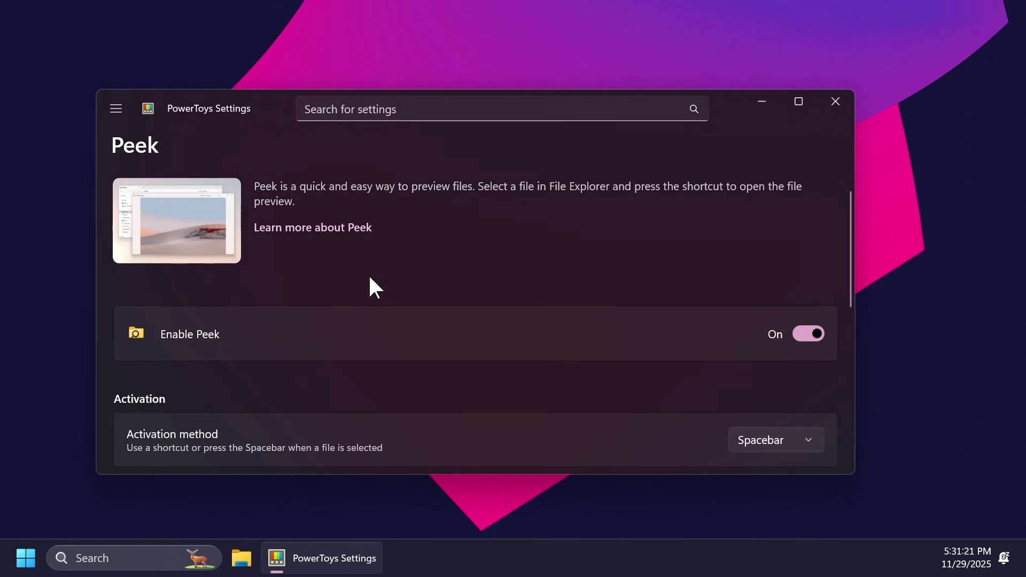
- Review Peek's behavior and preview settings and check its available activation methods without changing the selection
scroll(369, 278, "down", 7)
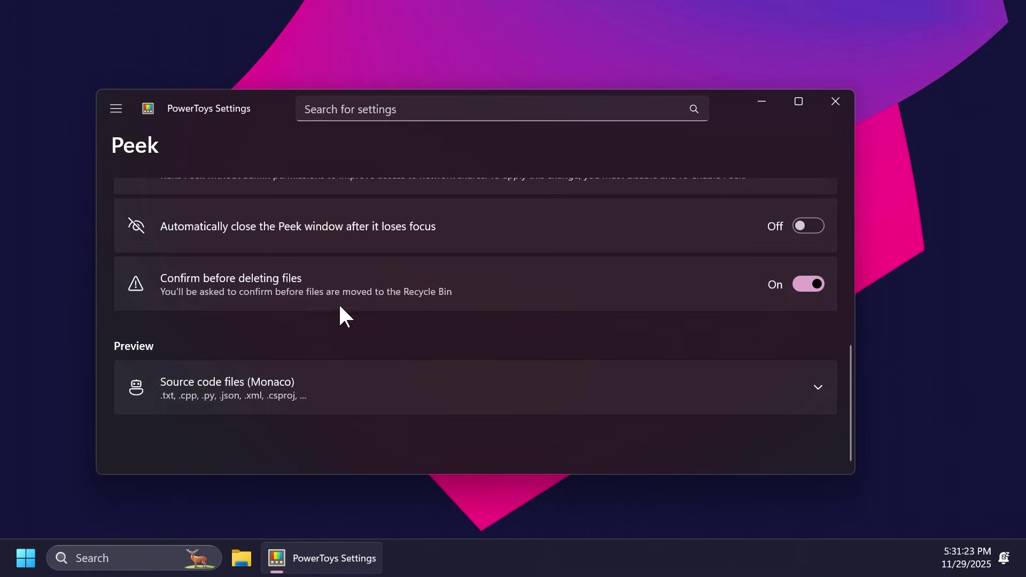
scroll(342, 316, "up", 3)
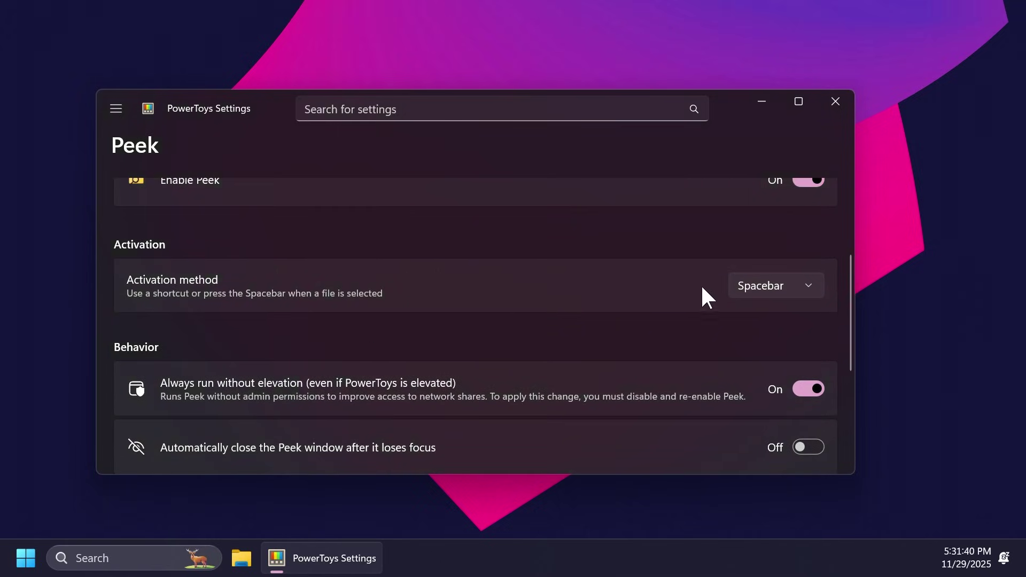
left_click(775, 286)
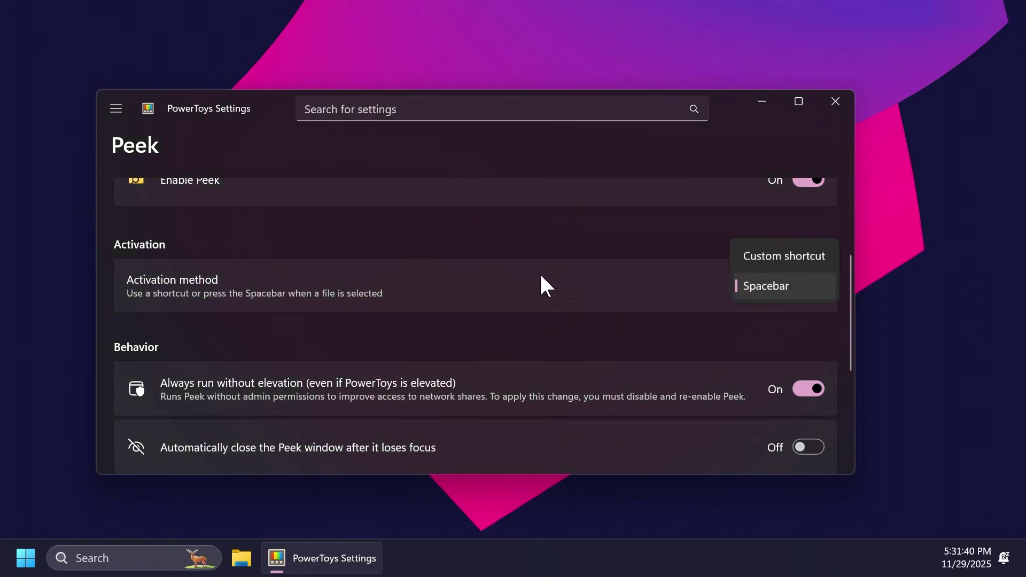
left_click(472, 292)
scroll(703, 412, "up", 2)
scroll(703, 412, "down", 1)
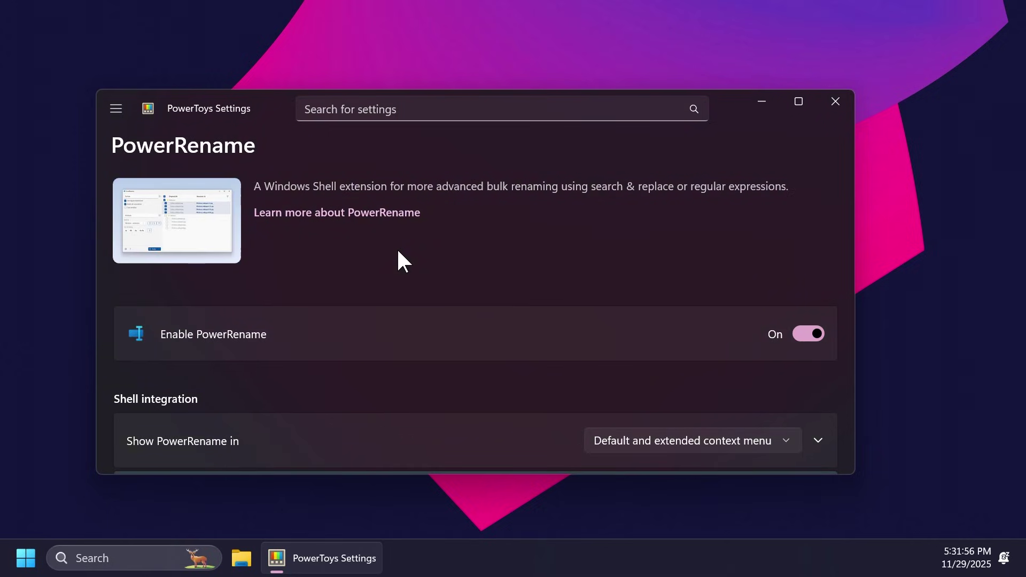
- Review the PowerRename page's shell integration and auto-complete settings
scroll(398, 251, "down", 1)
scroll(658, 193, "up", 1)
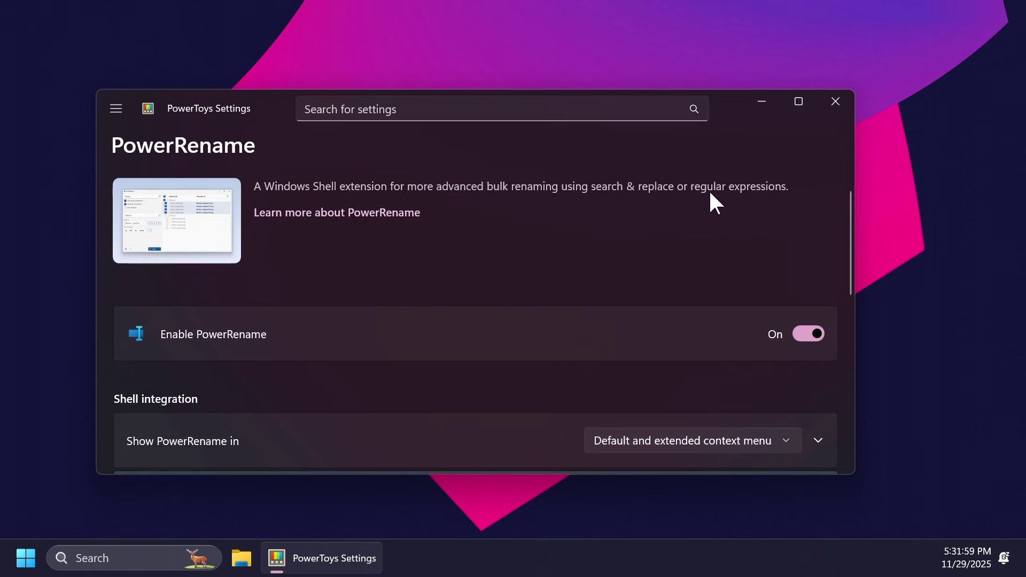
scroll(342, 256, "down", 5)
scroll(343, 256, "up", 2)
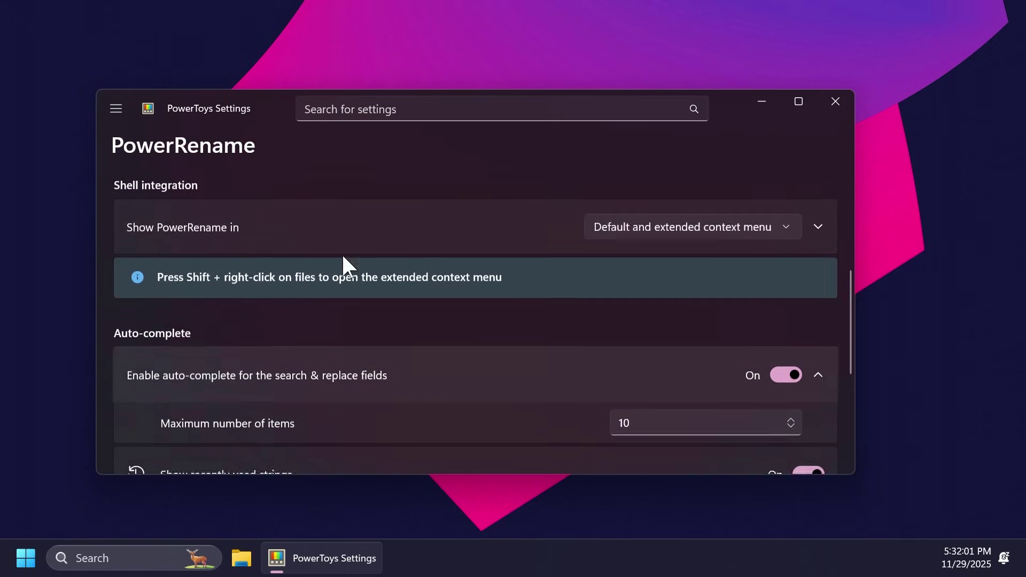
scroll(343, 262, "up", 1)
- Switch to File Explorer and open the aiarty-img28 and aiarty-img25 images from Downloads in PowerRename, going to the replacement text
left_click(241, 558)
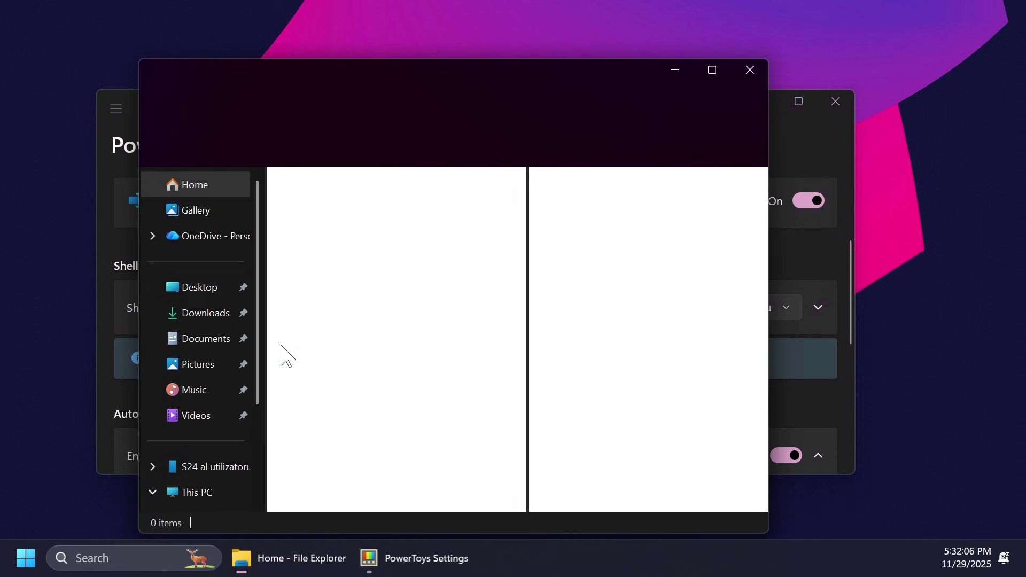
left_click(204, 313)
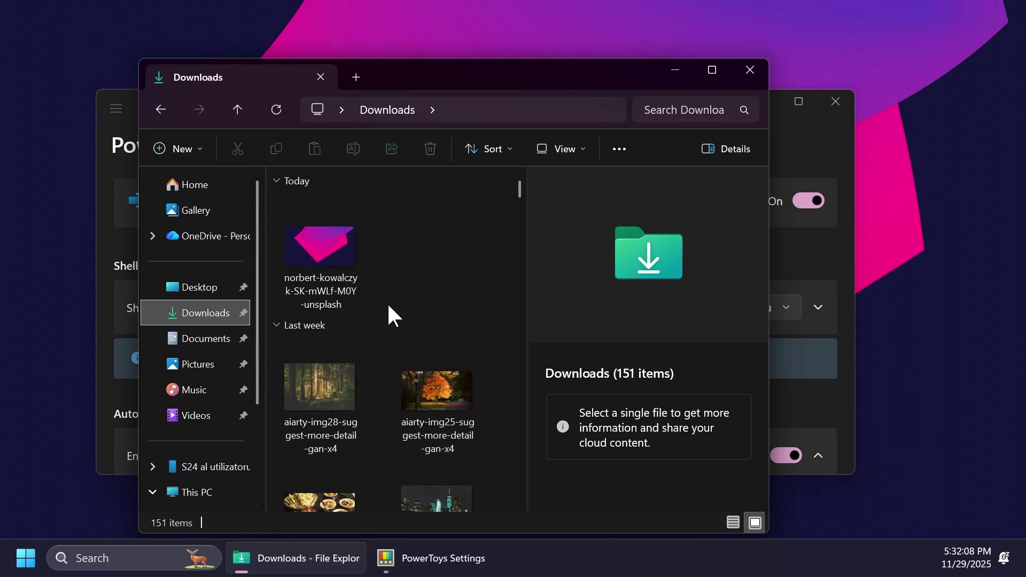
left_click_drag(274, 393, 416, 383)
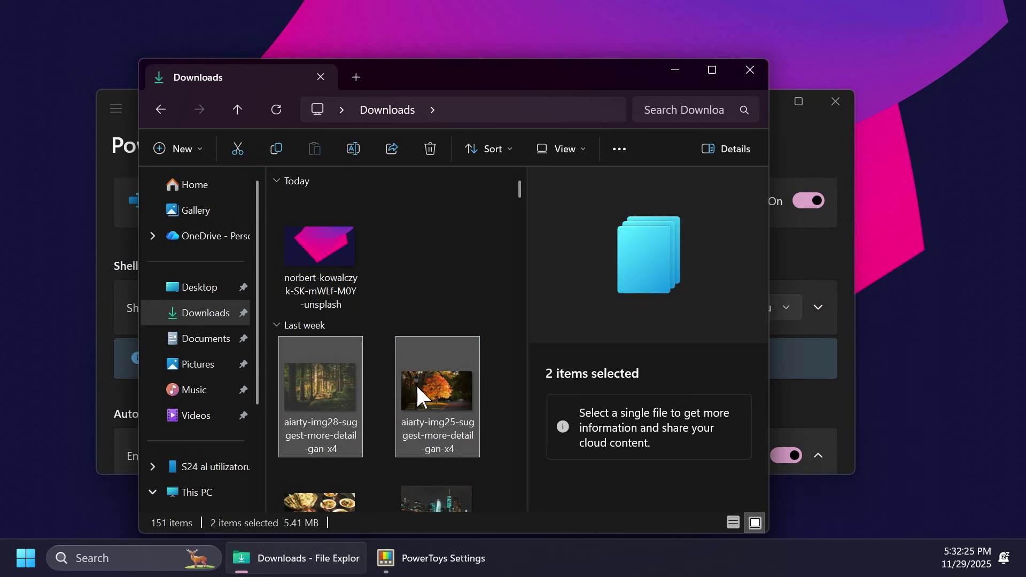
right_click(415, 383)
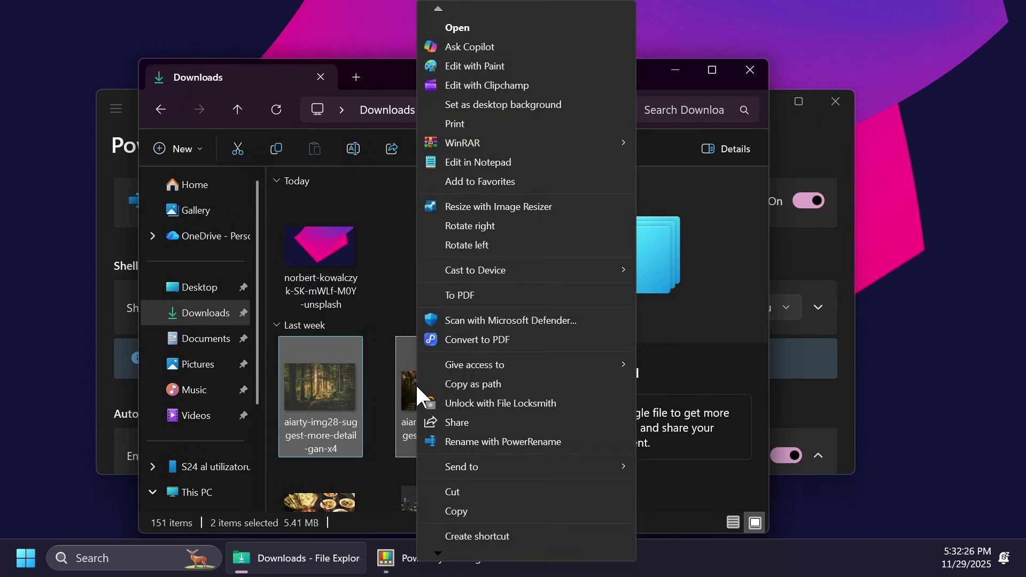
left_click(514, 441)
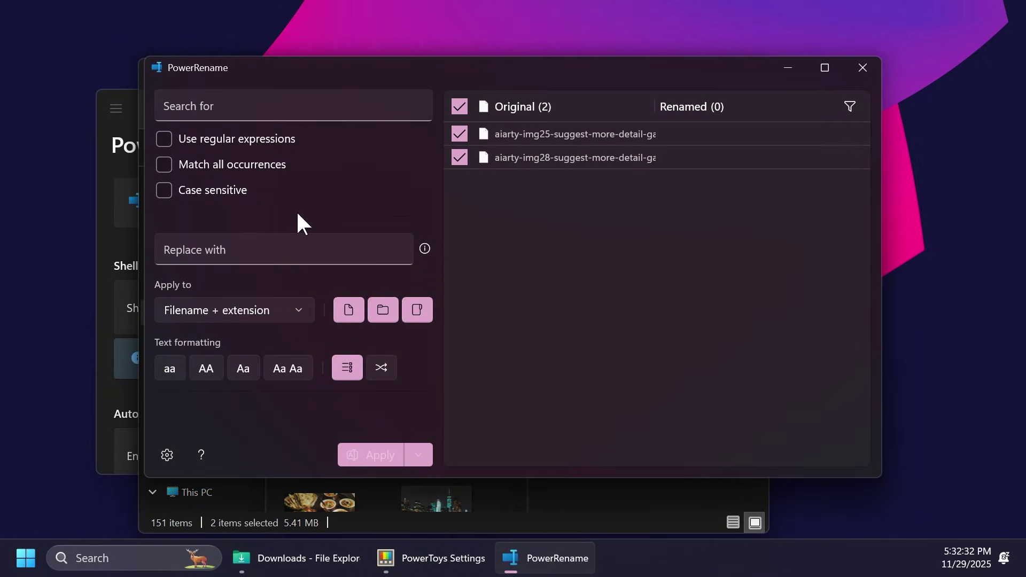
left_click(230, 255)
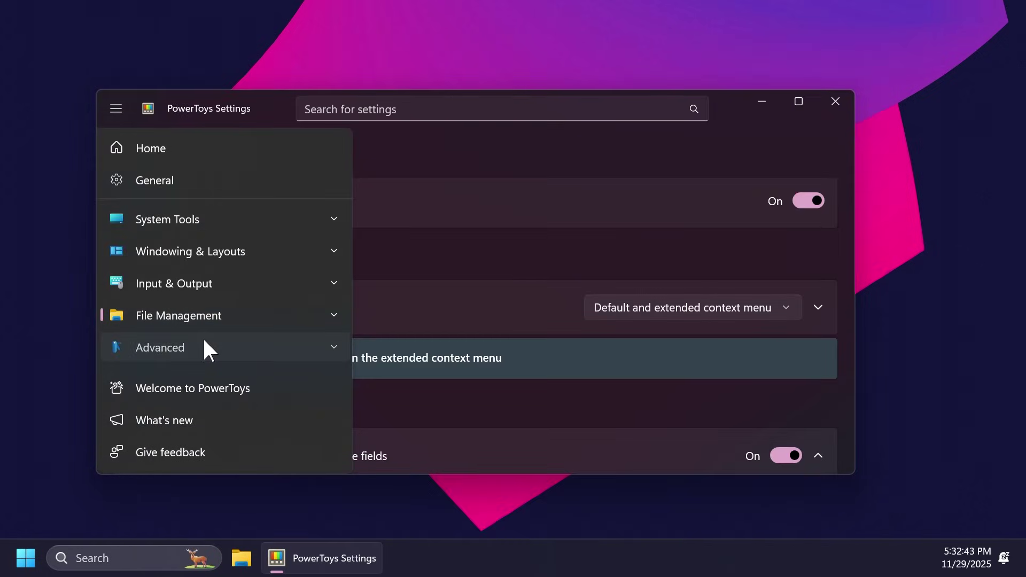
- Open the Command Not Found page in the Advanced group and review its required components and installation log
left_click(203, 347)
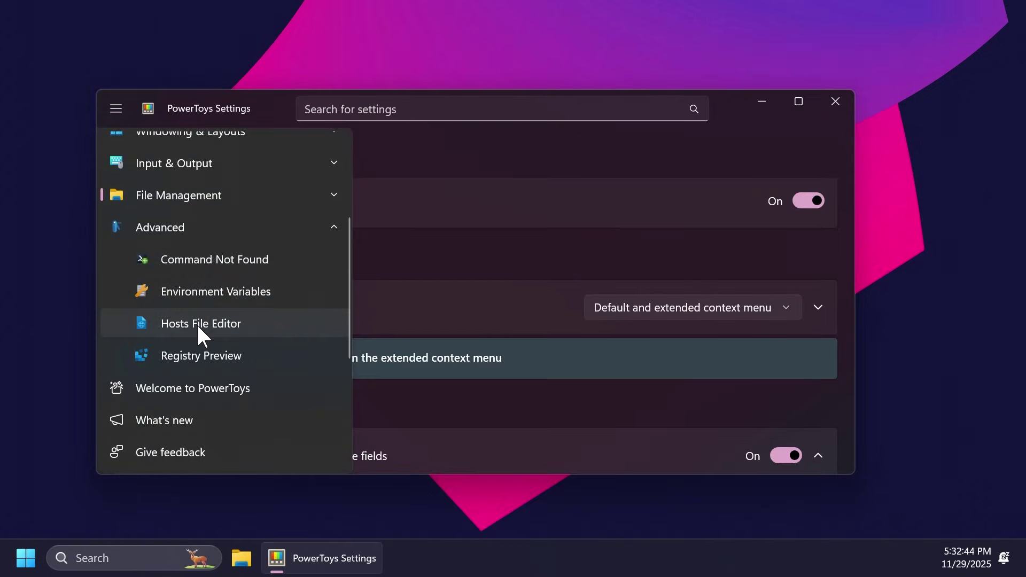
left_click(235, 259)
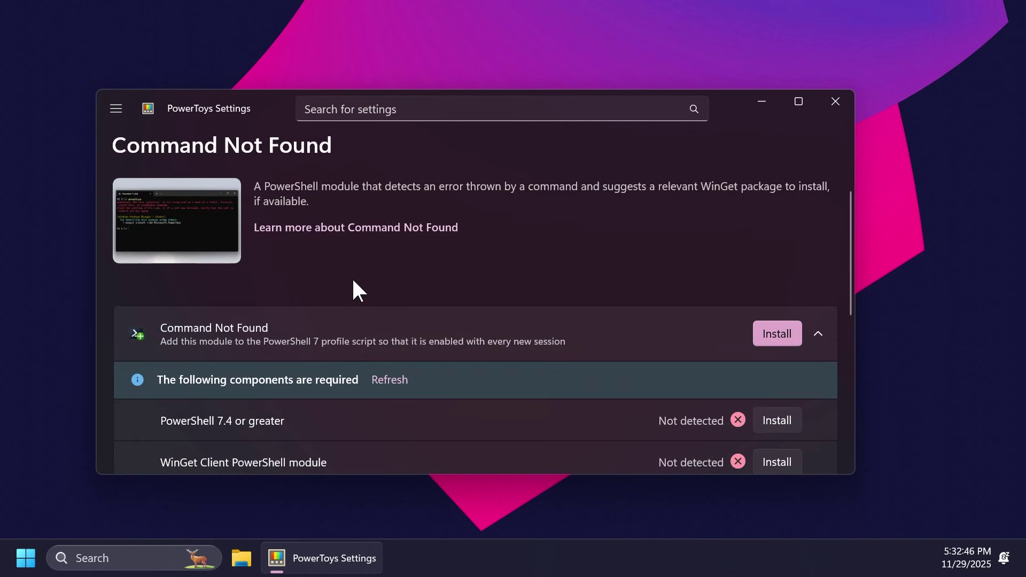
scroll(348, 297, "down", 6)
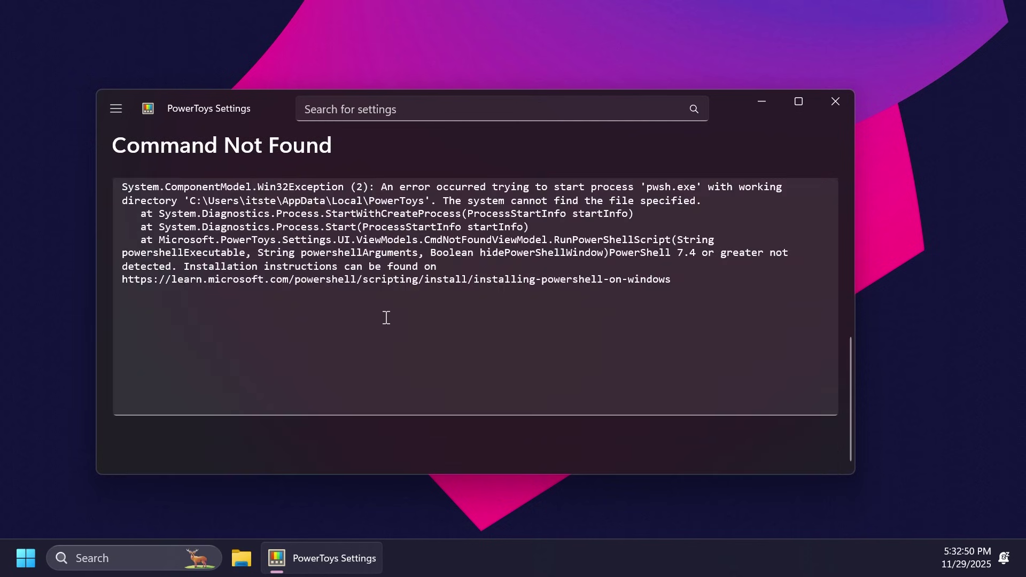
scroll(384, 316, "up", 6)
- Open the Environment Variables page and review its activation settings
left_click(116, 109)
scroll(224, 283, "down", 2)
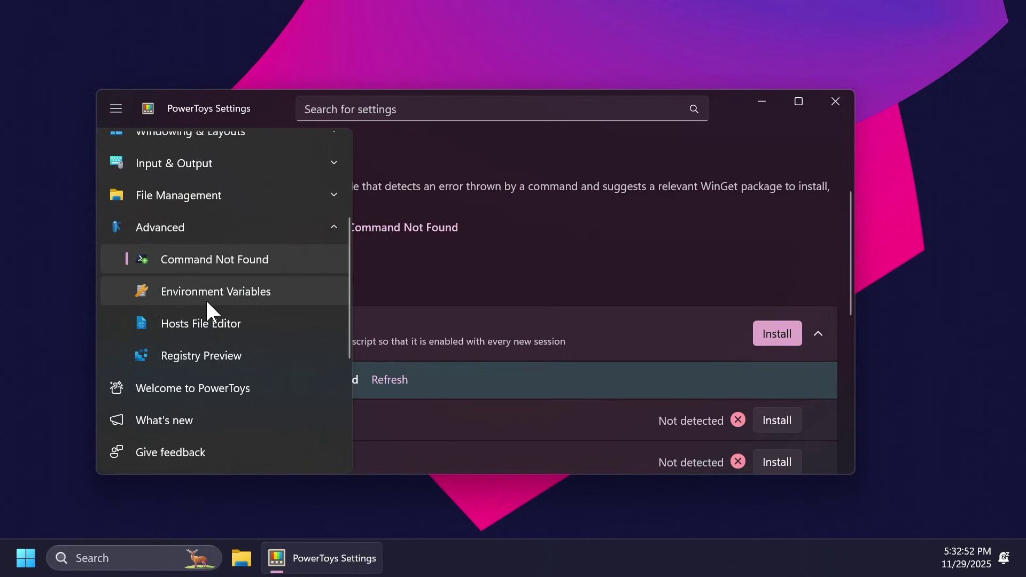
left_click(201, 299)
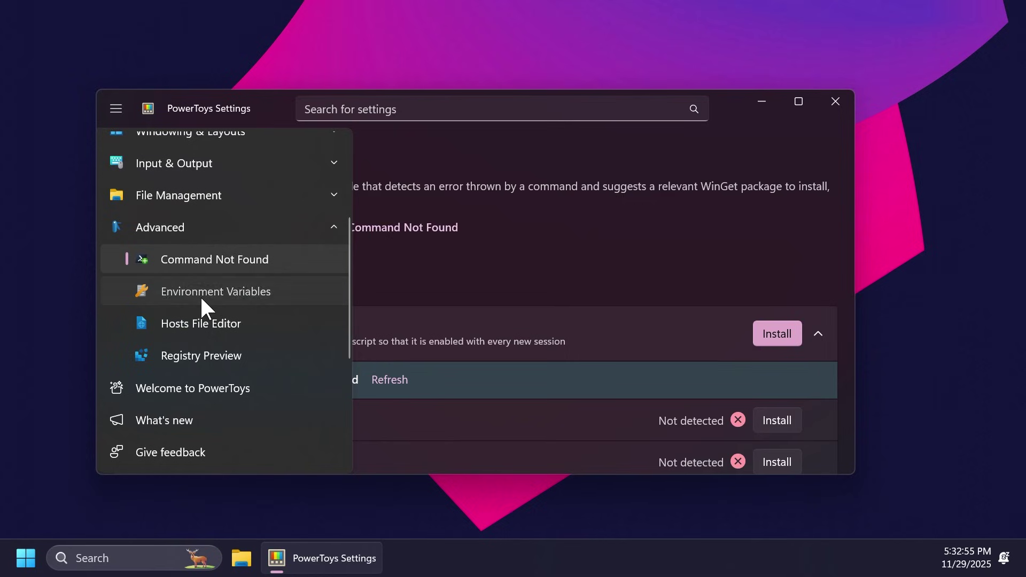
scroll(354, 243, "down", 2)
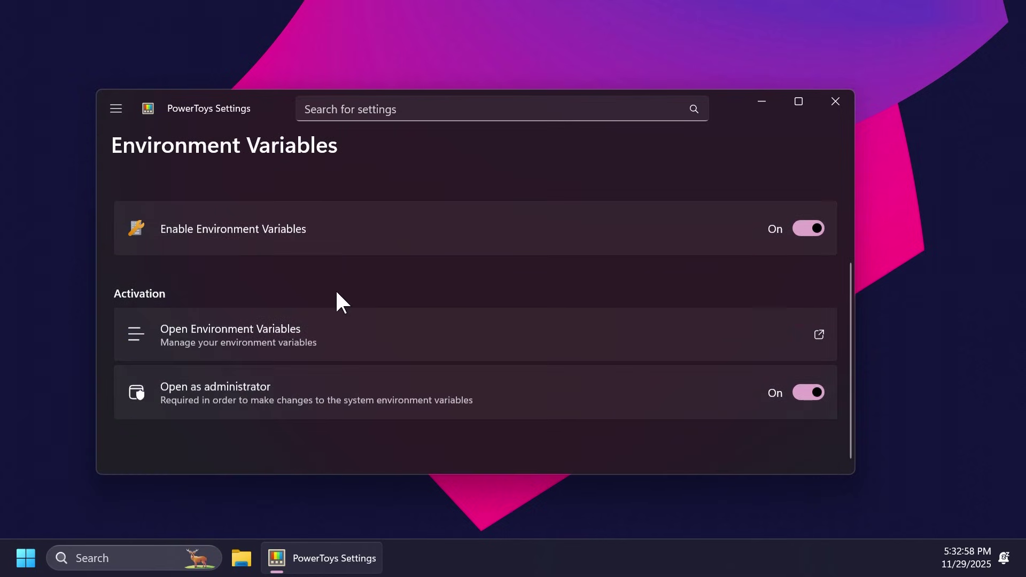
scroll(336, 297, "up", 2)
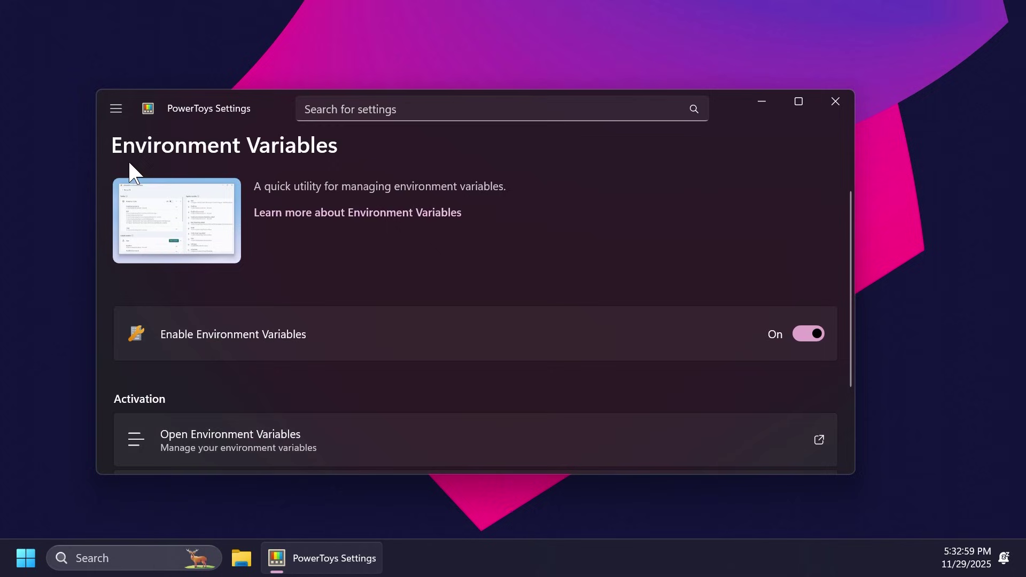
- Open the Hosts File Editor page, launch the editor to view the hosts entries, close it and return to the settings navigation
left_click(115, 109)
left_click(219, 324)
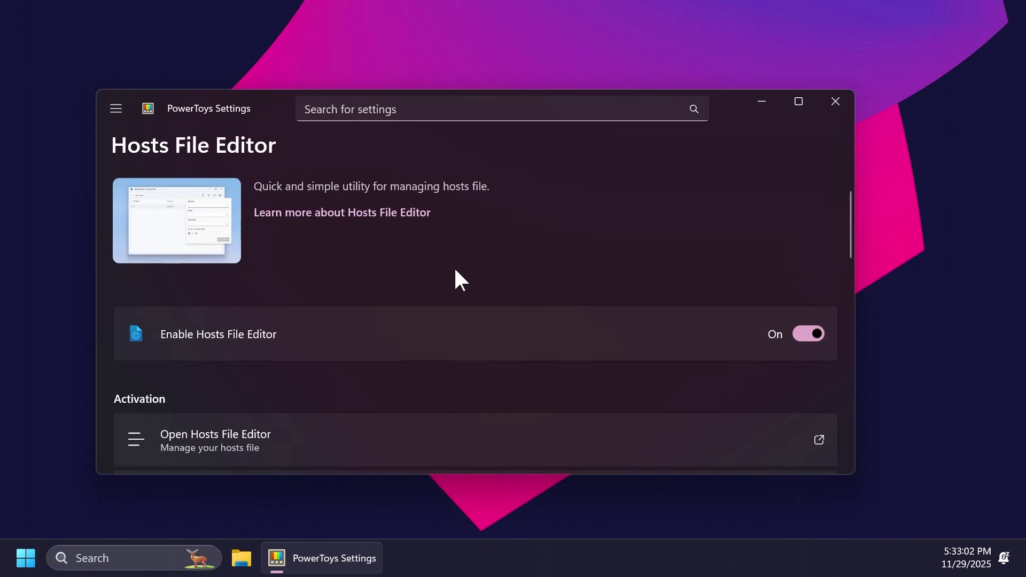
scroll(454, 277, "down", 3)
left_click(224, 277)
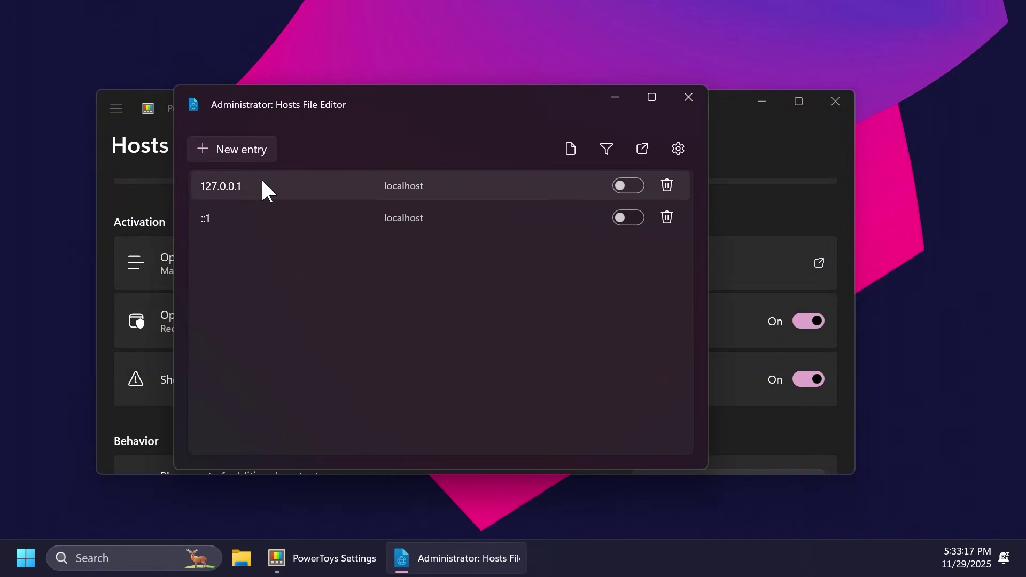
left_click(688, 97)
left_click(116, 109)
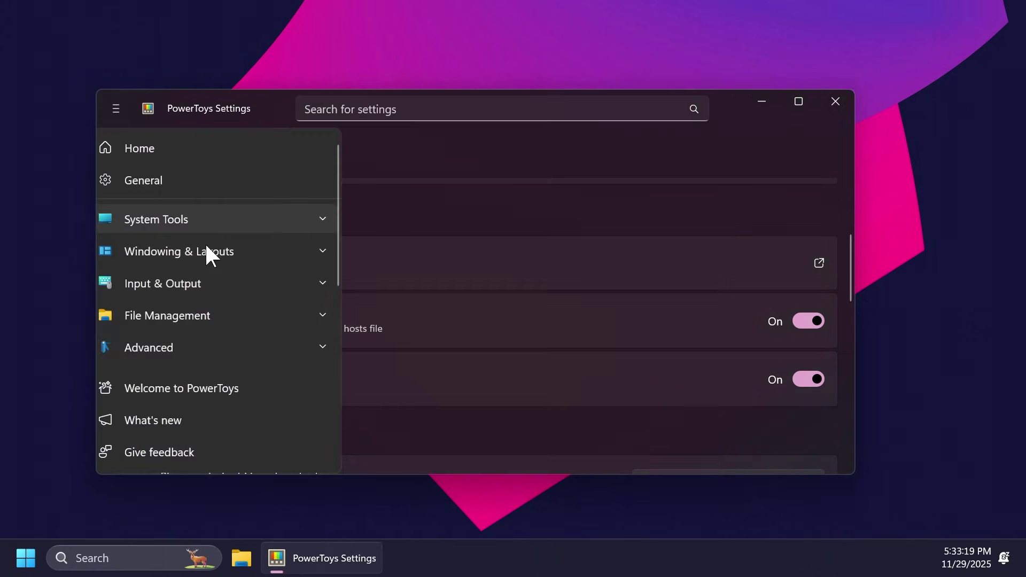
- Open the Registry Preview page in the Advanced group and review its enable and launch settings
left_click(161, 348)
left_click(220, 353)
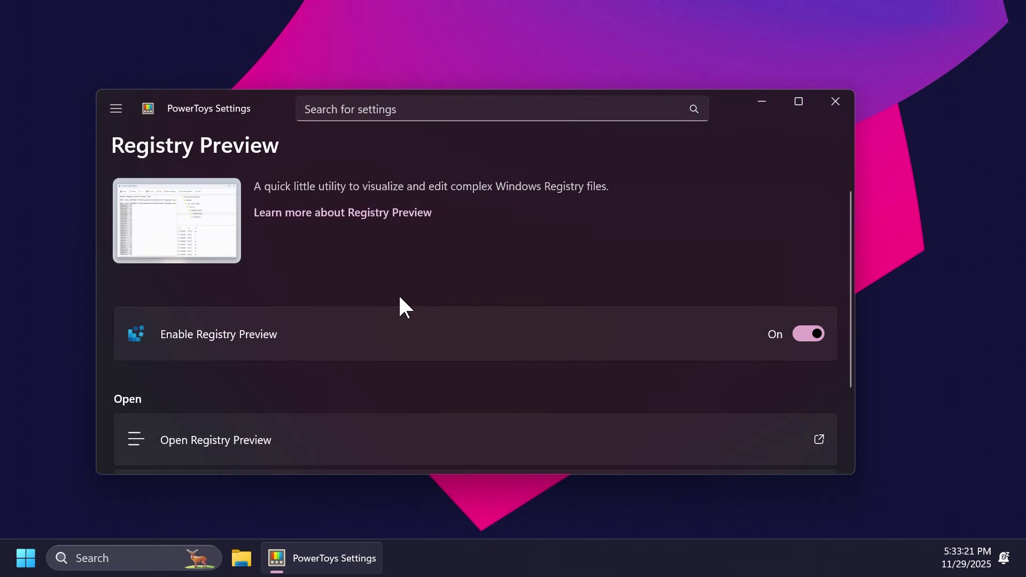
scroll(318, 297, "down", 2)
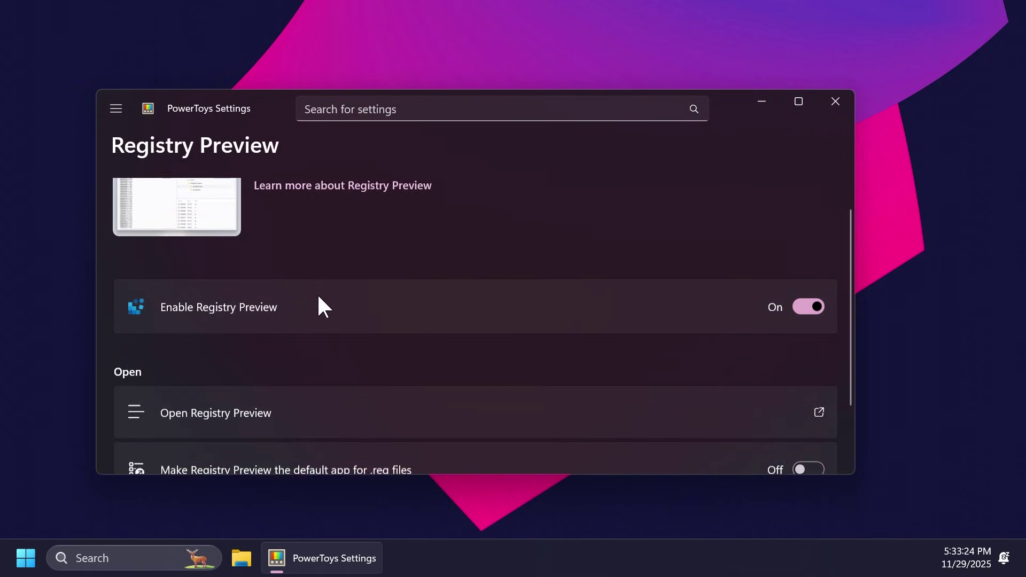
scroll(318, 297, "up", 2)
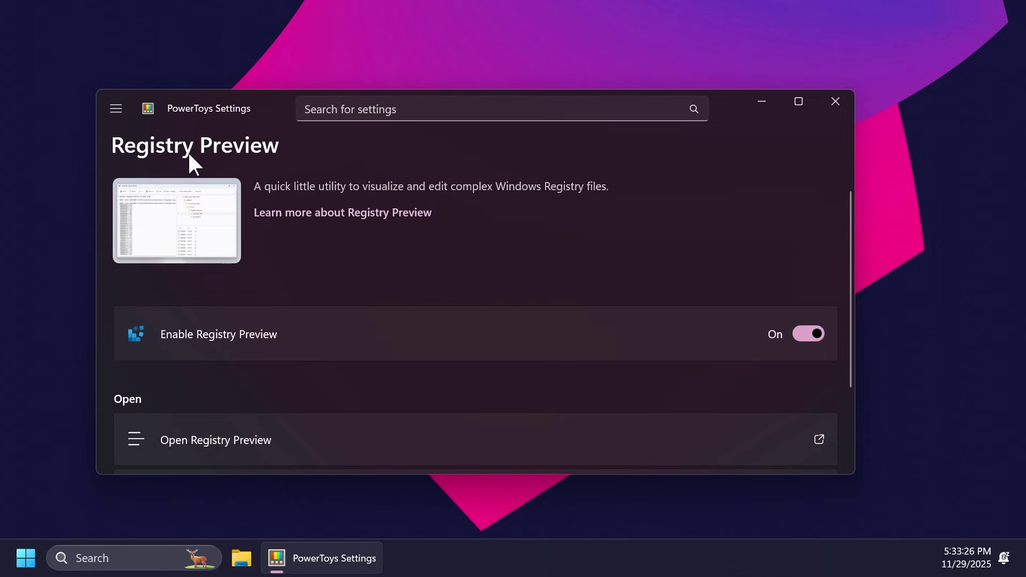
left_click(116, 108)
left_click(442, 323)
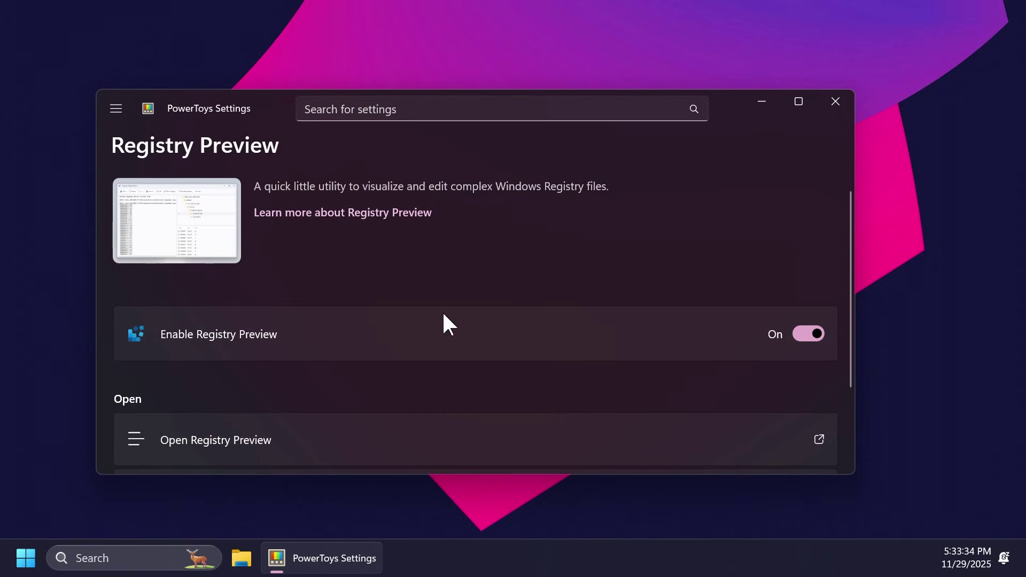
- Return to the PowerToys Home page and close the settings window
left_click(116, 108)
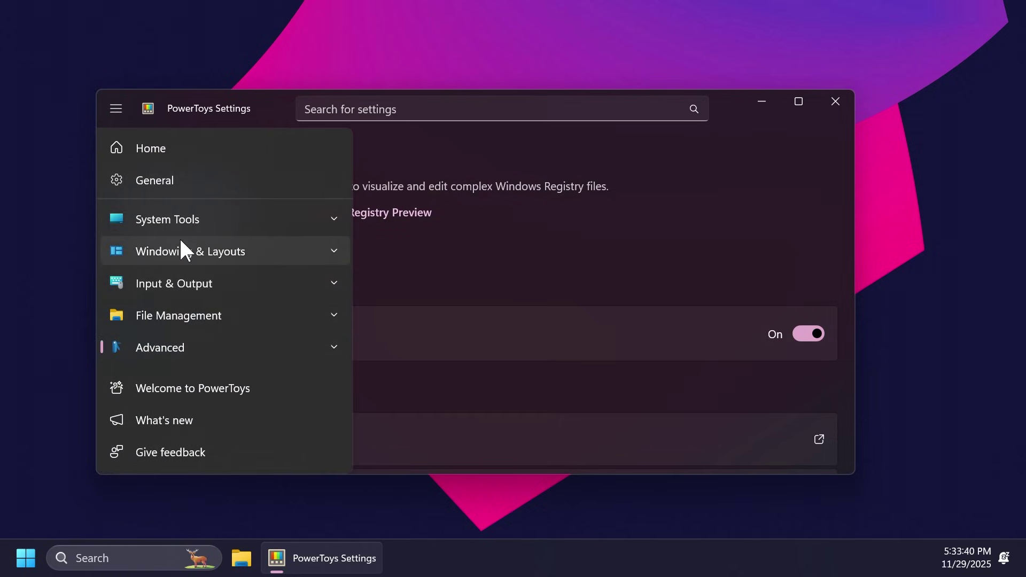
left_click(162, 149)
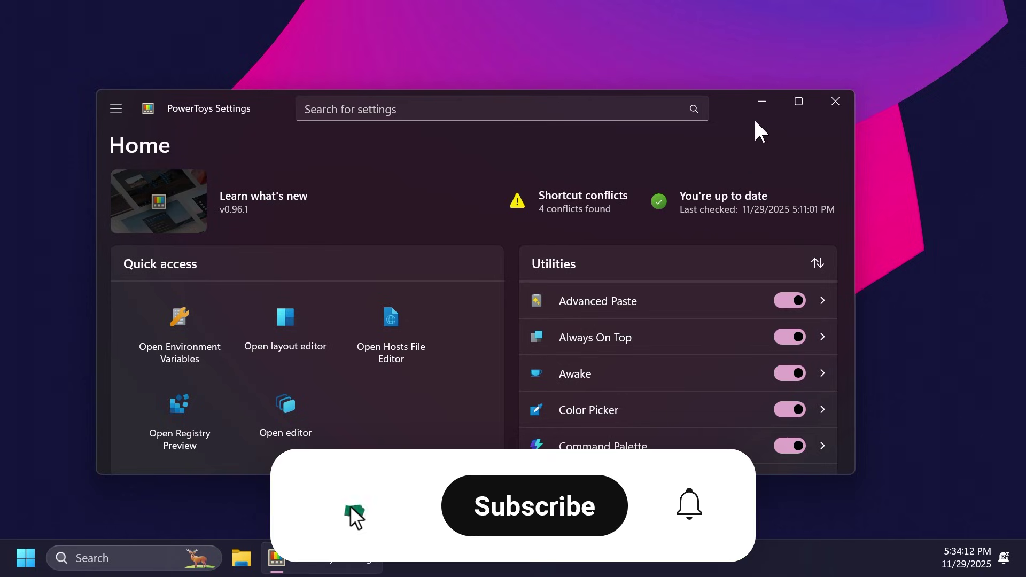
left_click(832, 106)
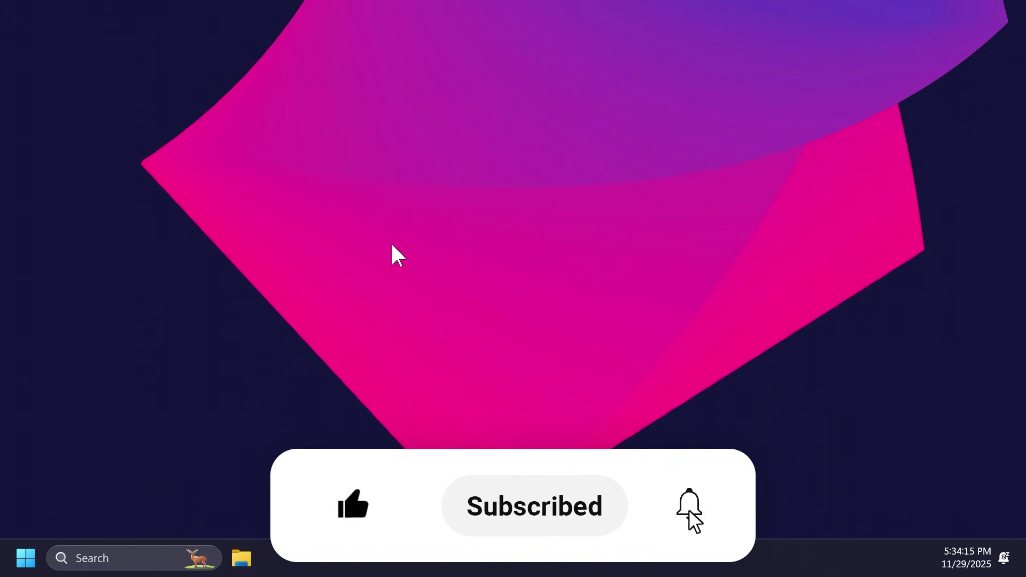